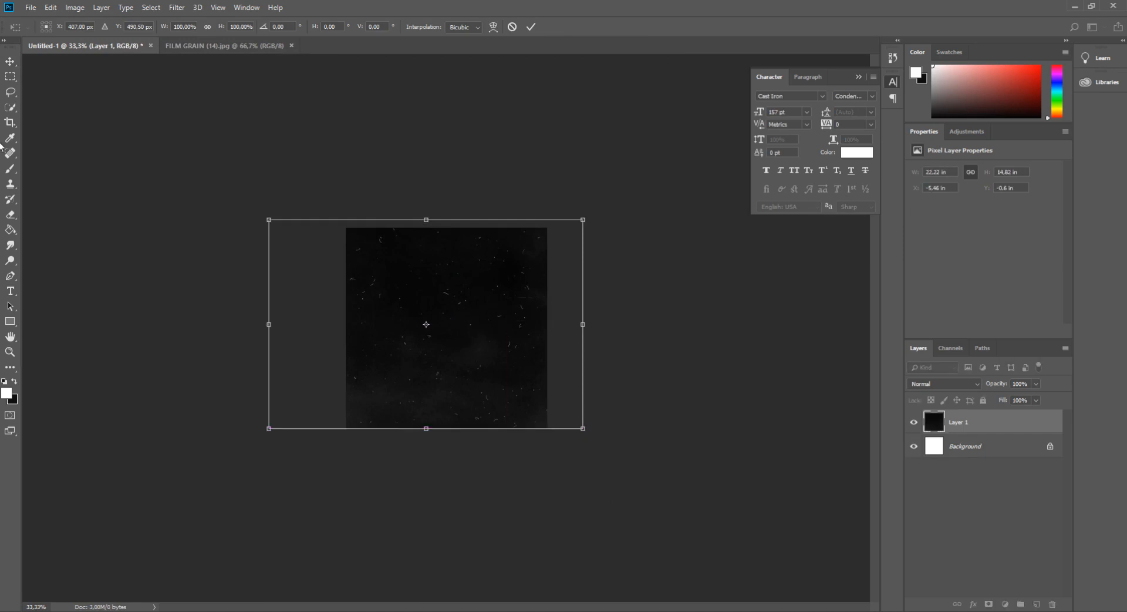
# Apply the film grain layer's pending transform, and darken it with a Curves adjustment layer by pulling the curve's midpoint down.
pyautogui.click(11, 62)
pyautogui.press('Return')
pyautogui.hotkey('ctrl', '+')
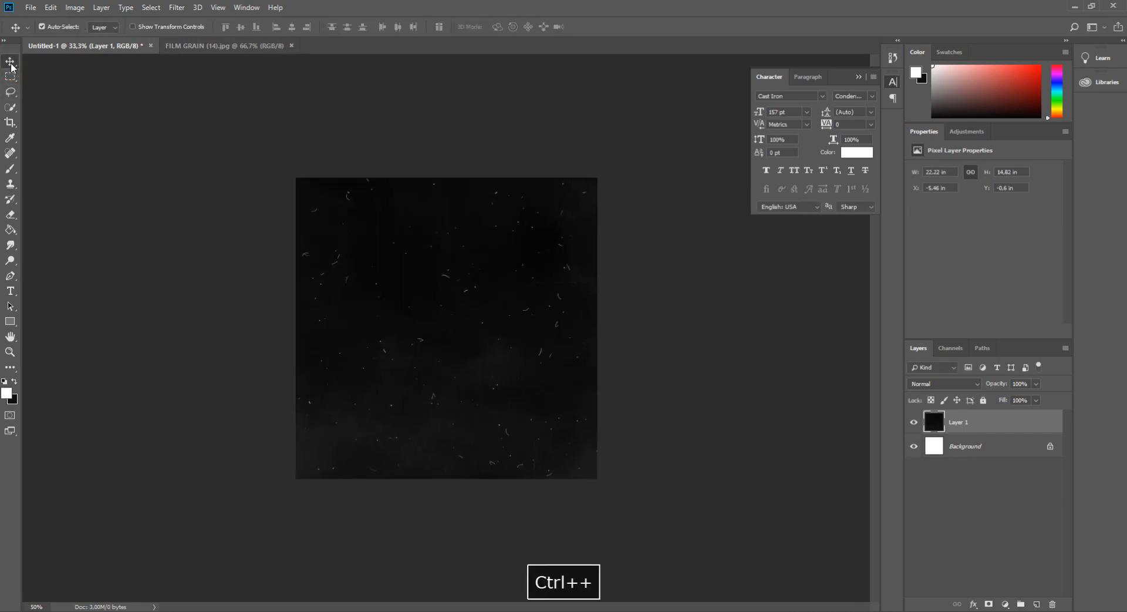
pyautogui.hotkey('ctrl', '+')
pyautogui.hotkey('ctrl', '+')
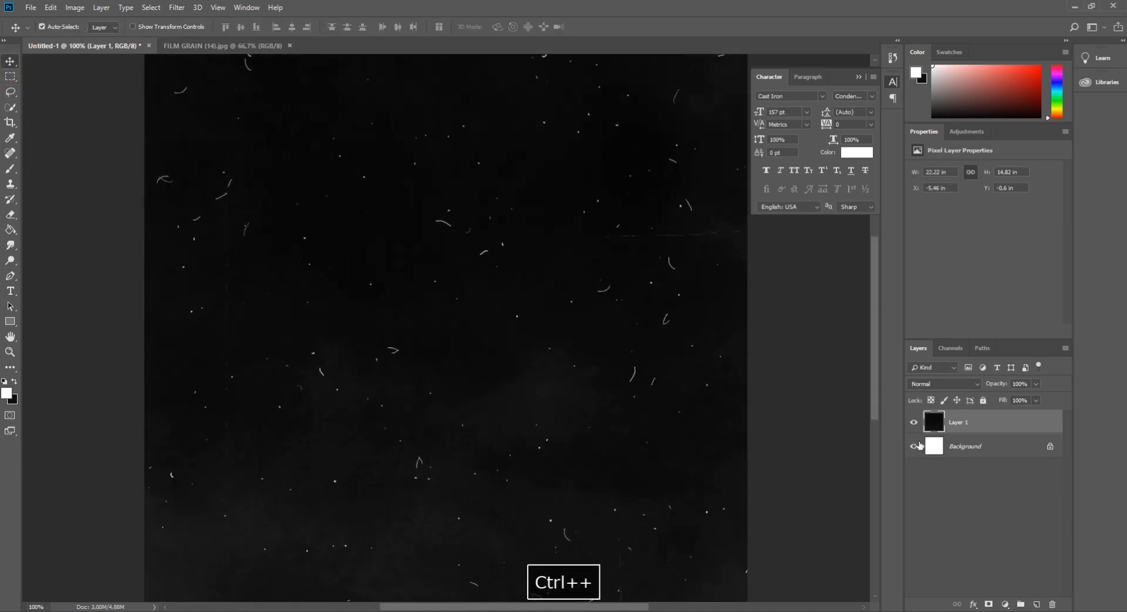
pyautogui.click(1006, 603)
pyautogui.click(1039, 451)
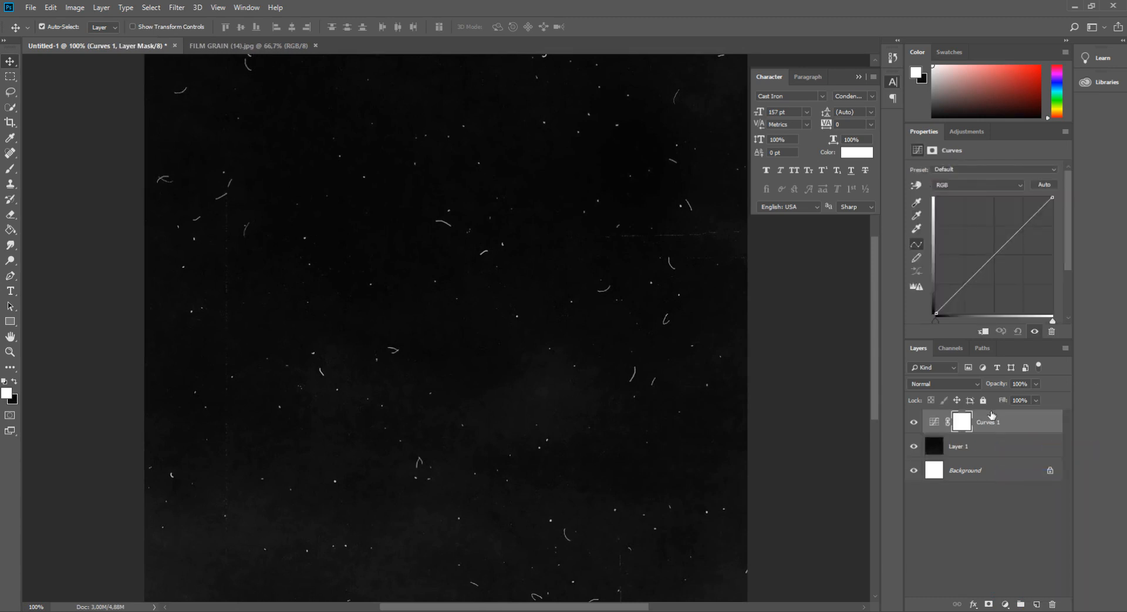
pyautogui.moveTo(1004, 270); pyautogui.dragTo(1000, 270)
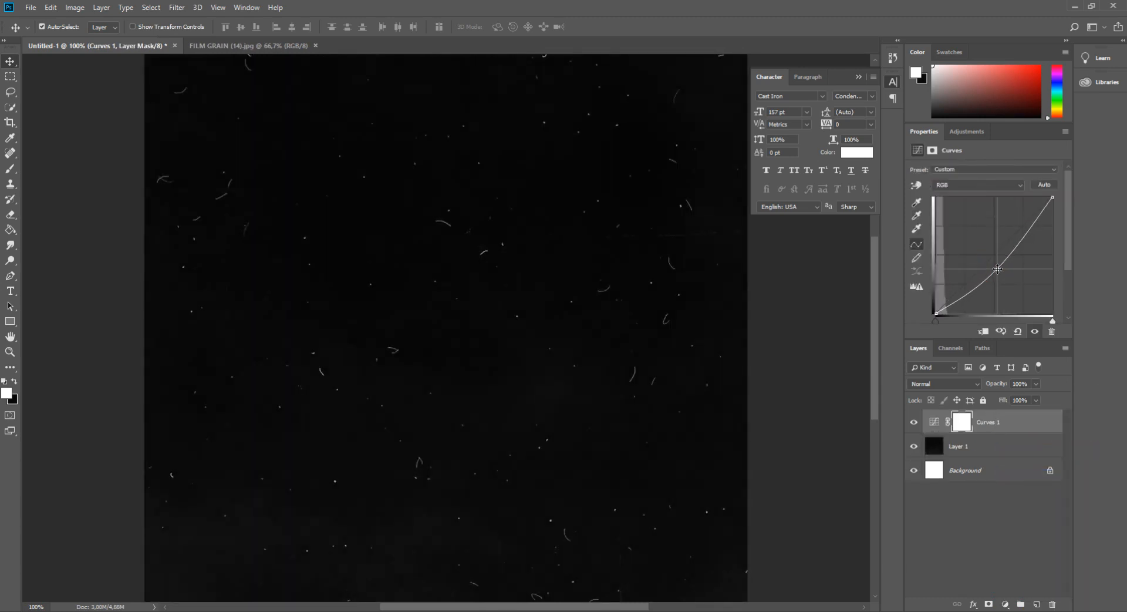
# Rotate the film grain texture in Layer 1 by -90° and reposition it to cover the canvas.
pyautogui.click(1024, 446)
pyautogui.hotkey('ctrl', 't')
pyautogui.moveTo(554, 283); pyautogui.dragTo(375, 170)
pyautogui.moveTo(490, 274); pyautogui.dragTo(535, 388)
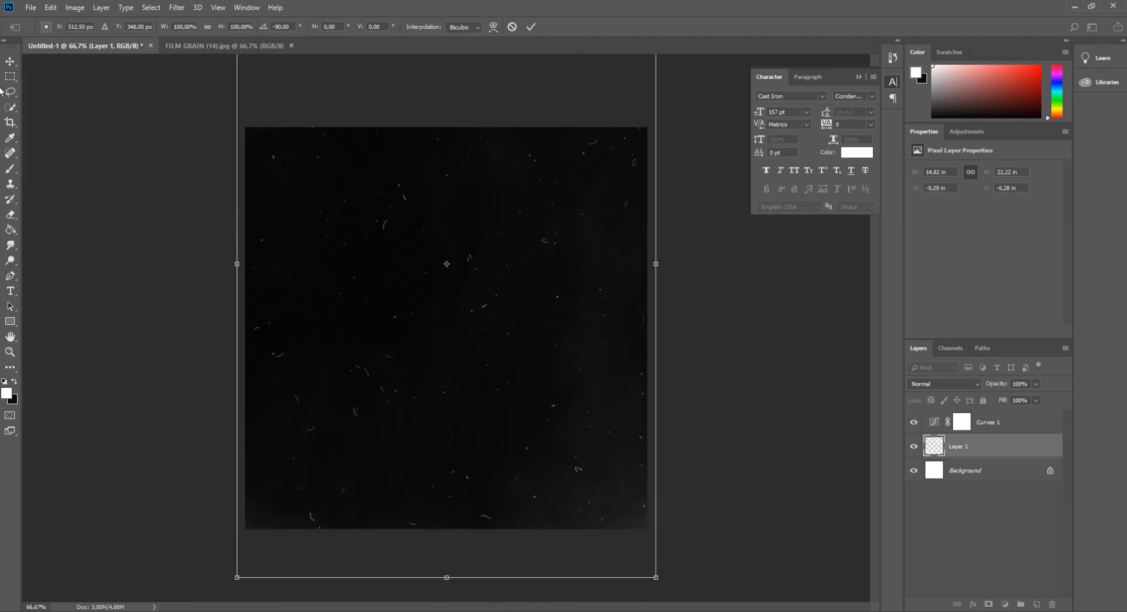
pyautogui.click(11, 62)
pyautogui.press('Return')
# Convert Layer 1 and its Curves adjustment together into one smart object.
pyautogui.hotkey('ctrl', '-')
pyautogui.hotkey('ctrl', '+')
pyautogui.keyDown('shift'); pyautogui.click(997, 421); pyautogui.keyUp('shift')
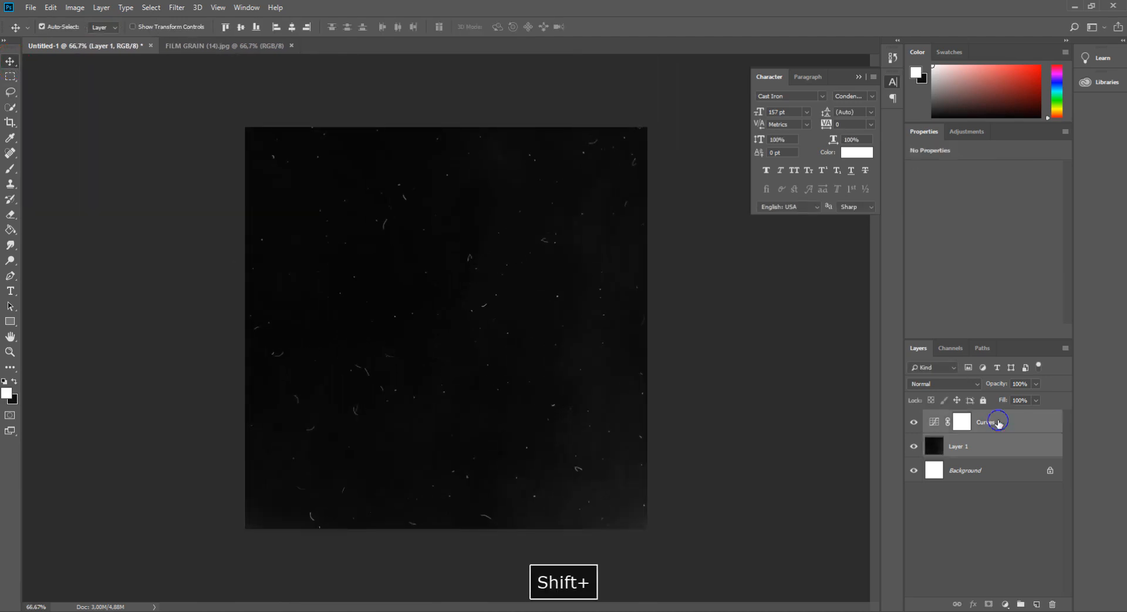
pyautogui.rightClick(997, 421)
pyautogui.click(926, 279)
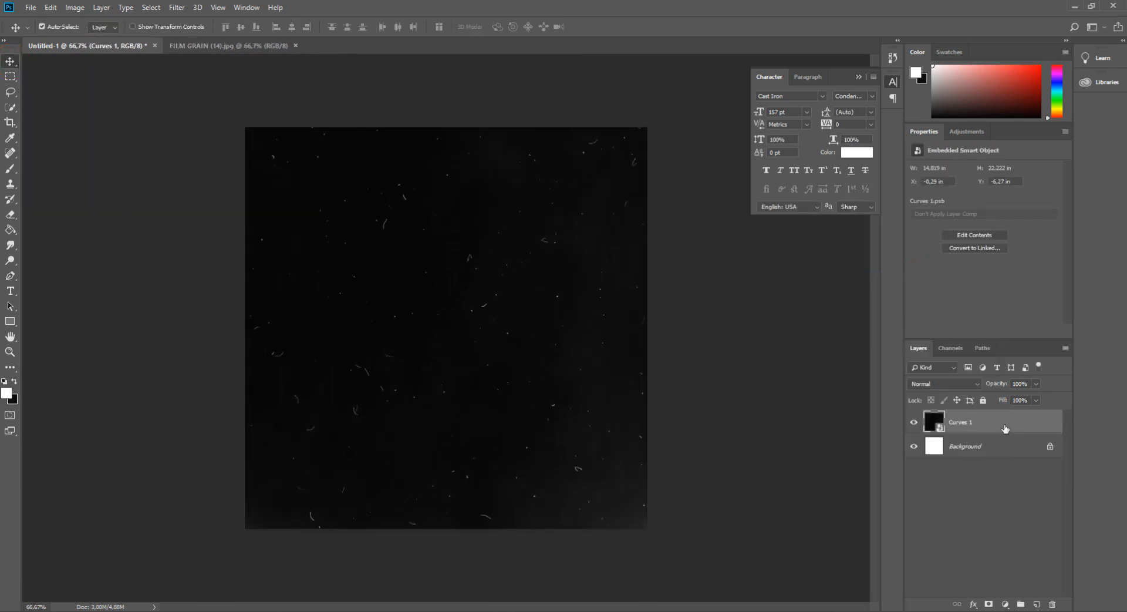
# Duplicate the Curves 1 smart object and turn off the green channel in the copy's advanced blending options.
pyautogui.rightClick(1005, 424)
pyautogui.click(904, 154)
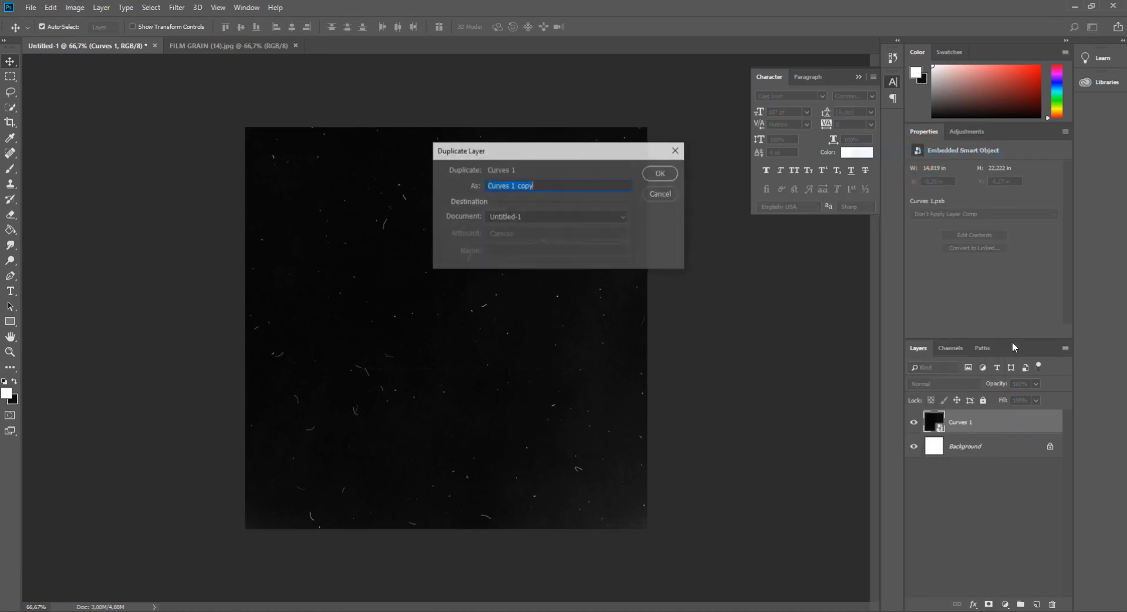
pyautogui.press('Return')
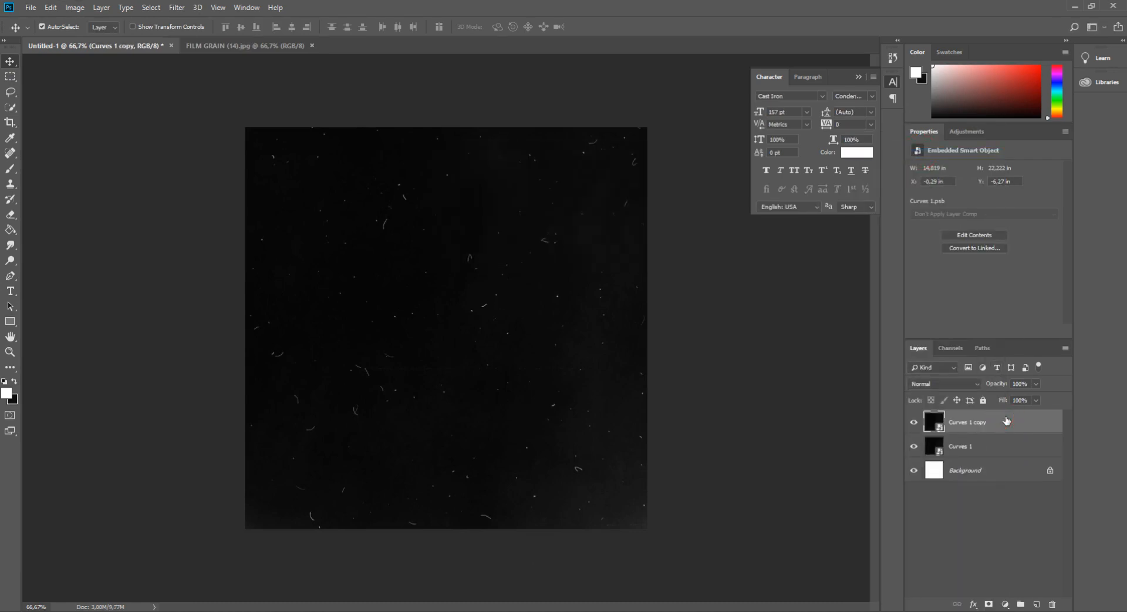
pyautogui.click(741, 203)
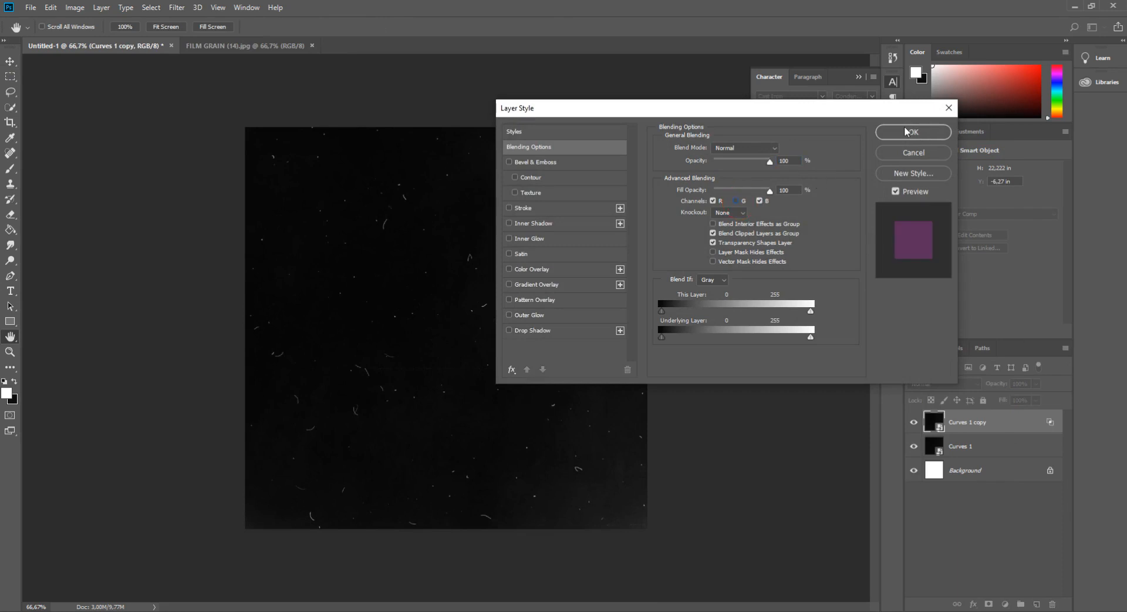
pyautogui.press('Return')
# Offset the Curves 1 copy layer horizontally to an X position of 510.5 px to create a slight colour split.
pyautogui.hotkey('ctrl', 't')
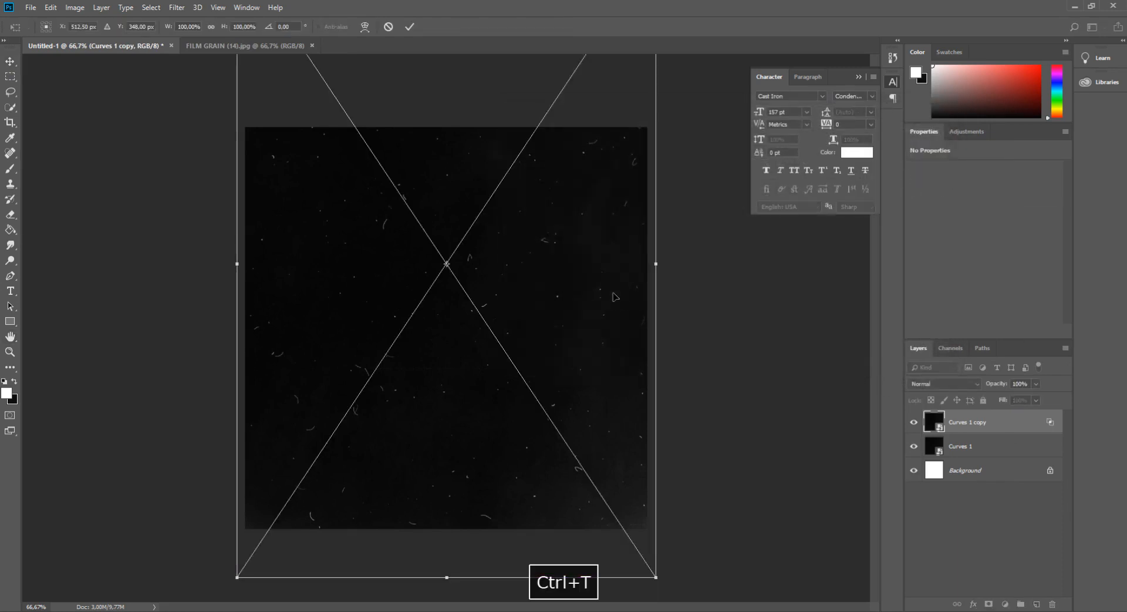
pyautogui.press('Left')
pyautogui.press('Left')
pyautogui.press('Left')
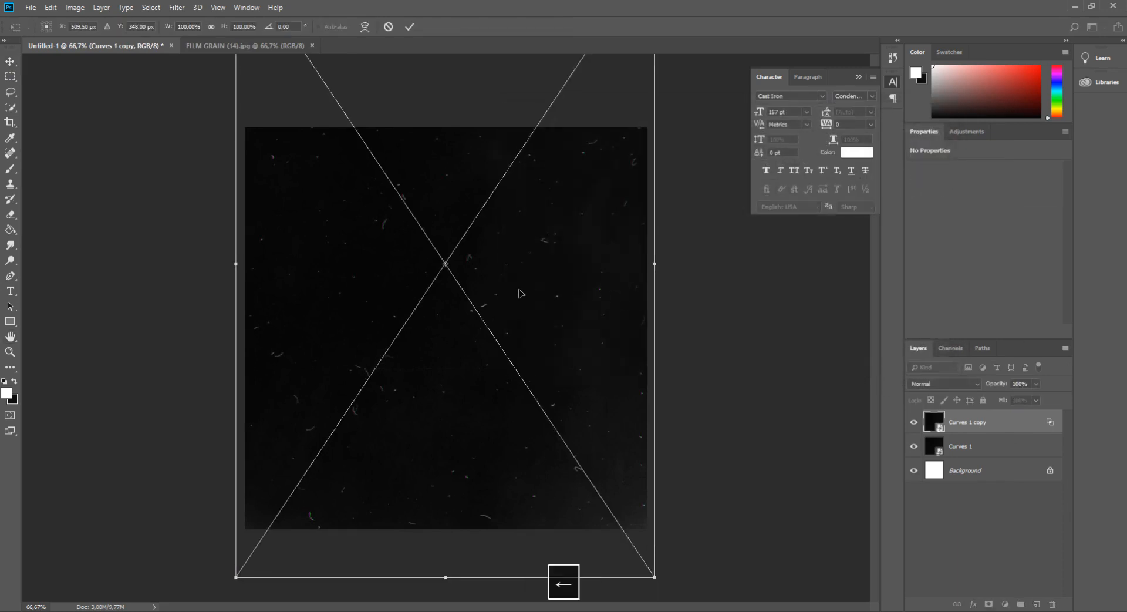
pyautogui.hotkey('ctrl', '+')
pyautogui.press('Right')
pyautogui.press('Right')
pyautogui.press('Right')
pyautogui.press('Right')
pyautogui.press('Right')
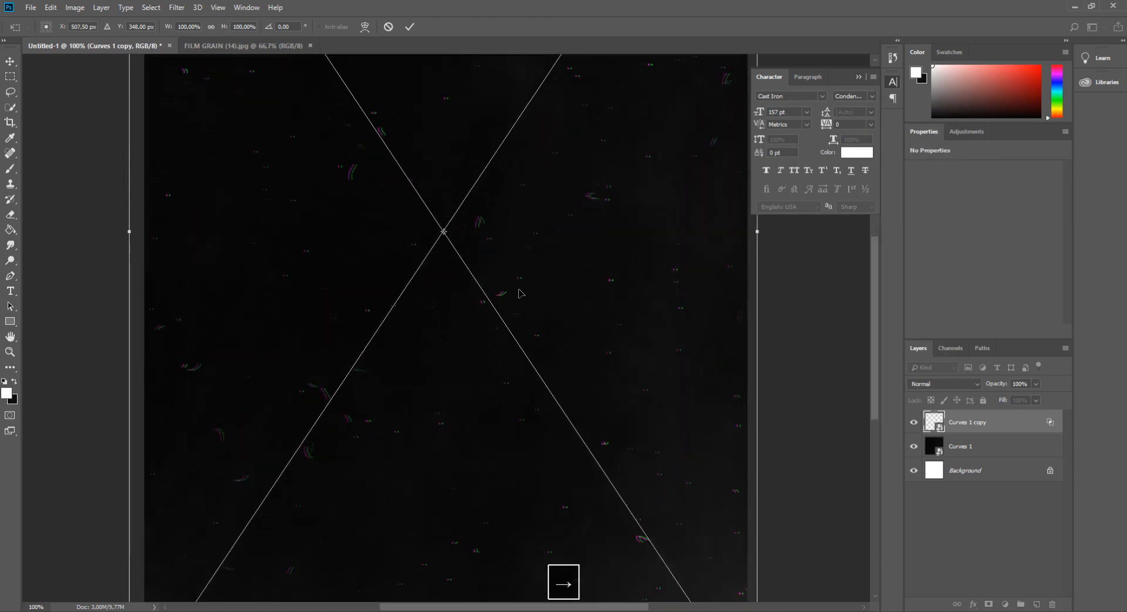
pyautogui.press('Left')
pyautogui.press('Left')
pyautogui.press('Left')
pyautogui.press('Left')
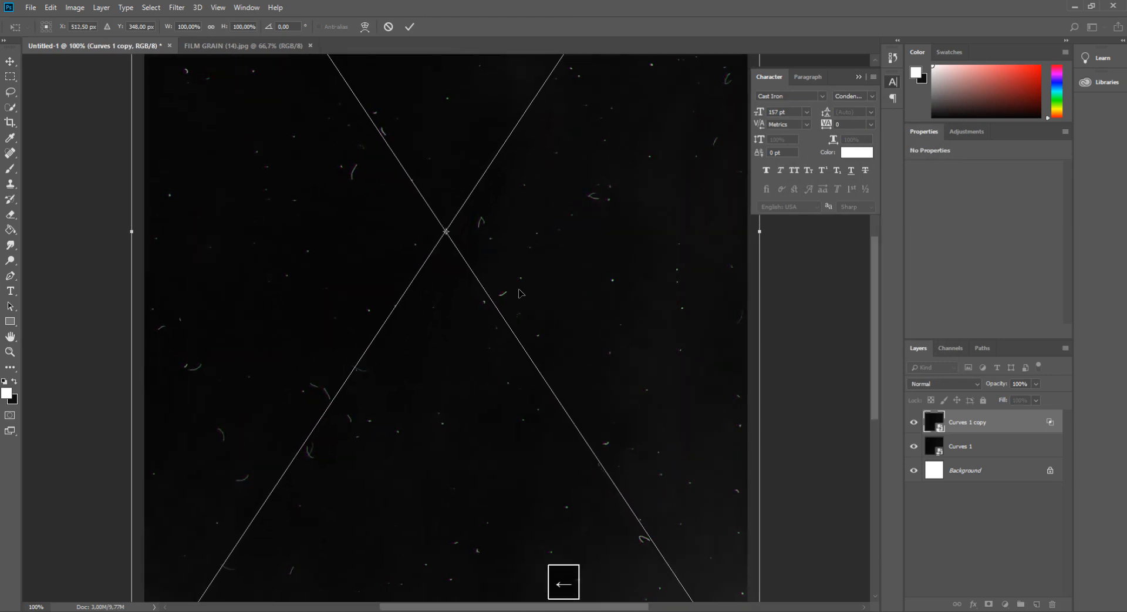
pyautogui.press('Right')
pyautogui.press('Right')
pyautogui.press('Right')
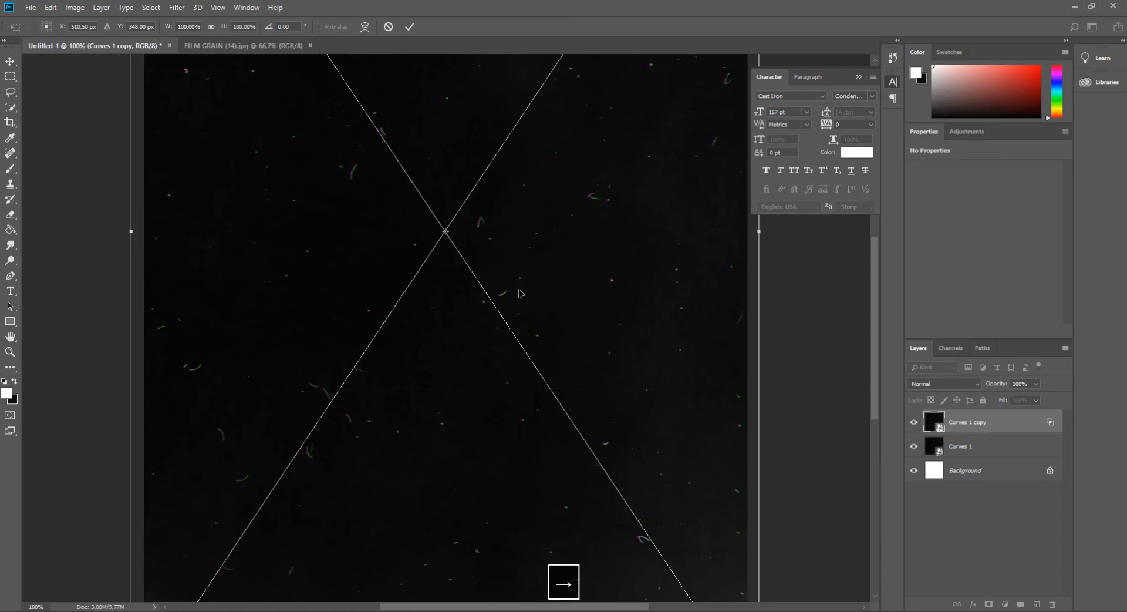
pyautogui.click(10, 61)
pyautogui.press('Return')
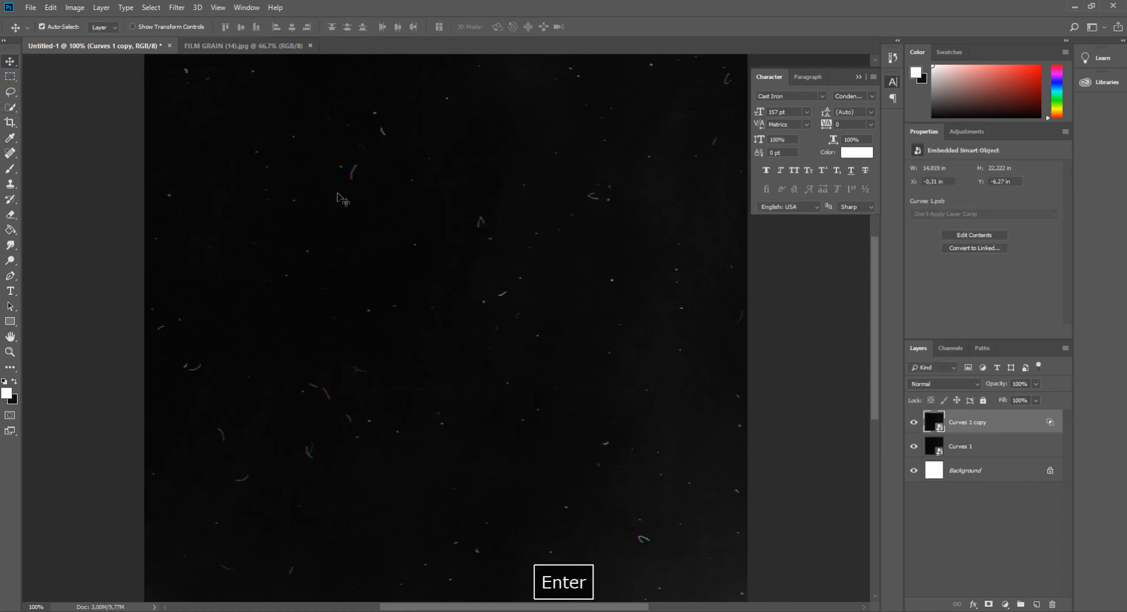
# Duplicate the Curves 1 smart object again and restrict the new copy's blending to the blue channel.
pyautogui.rightClick(1007, 451)
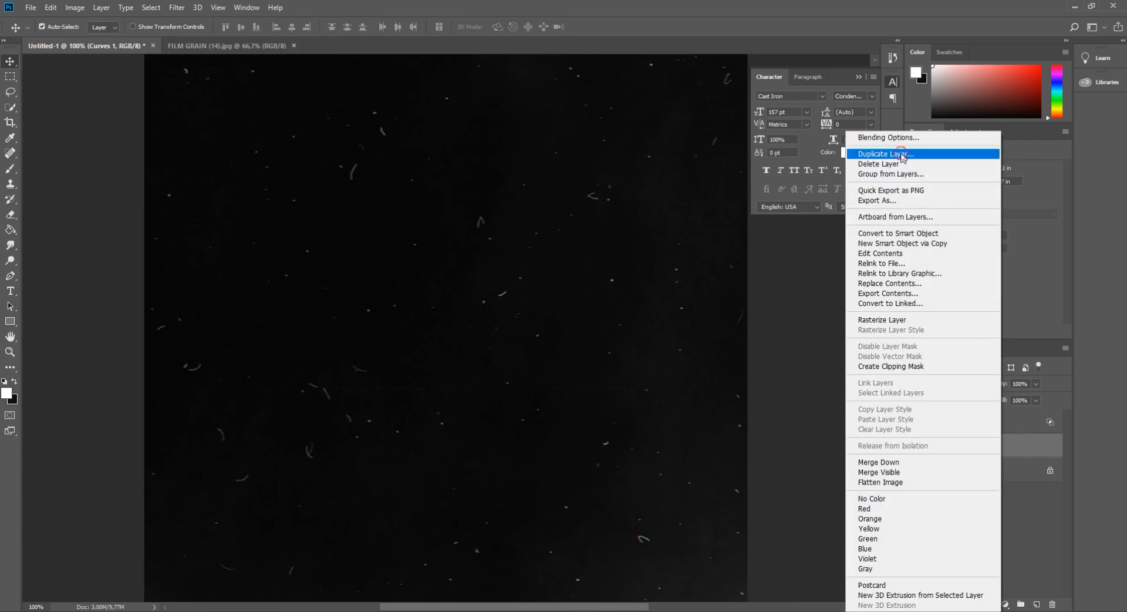
pyautogui.click(901, 148)
pyautogui.press('Return')
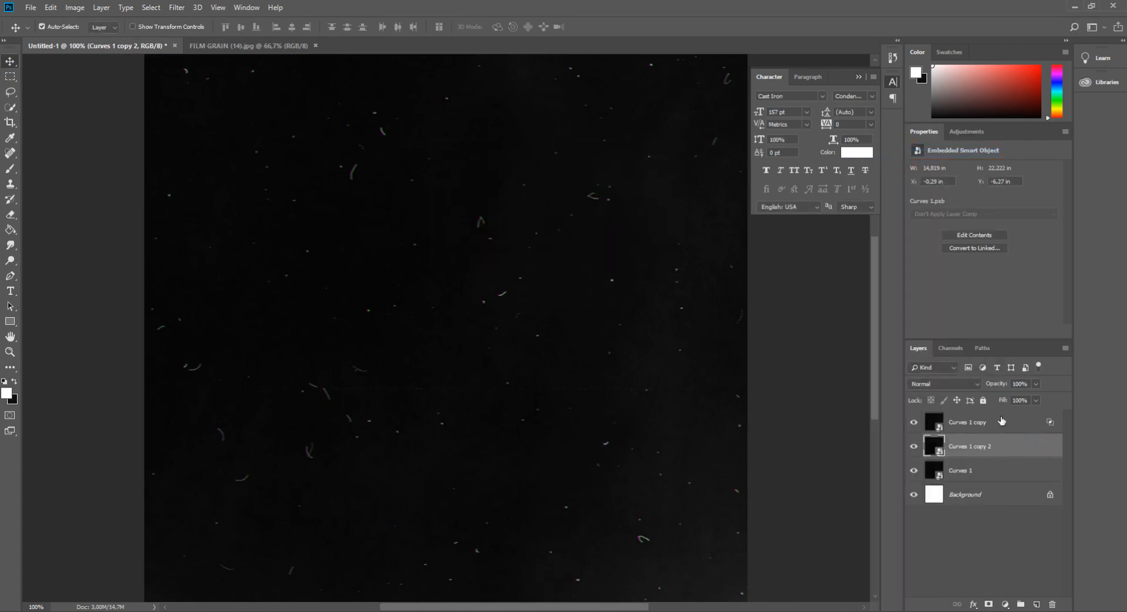
pyautogui.click(736, 201)
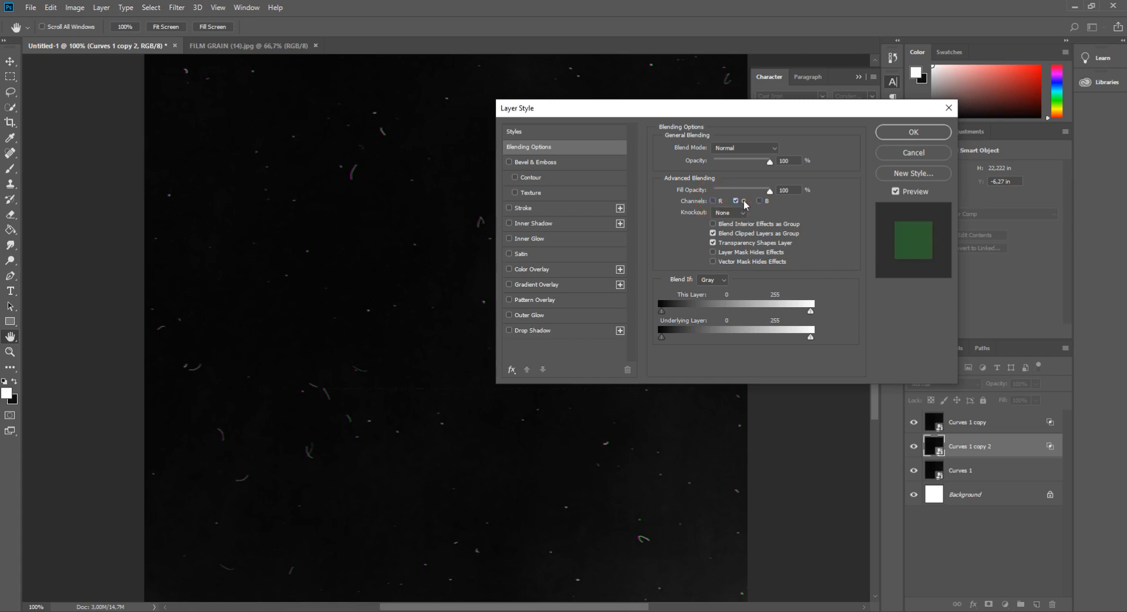
pyautogui.click(914, 132)
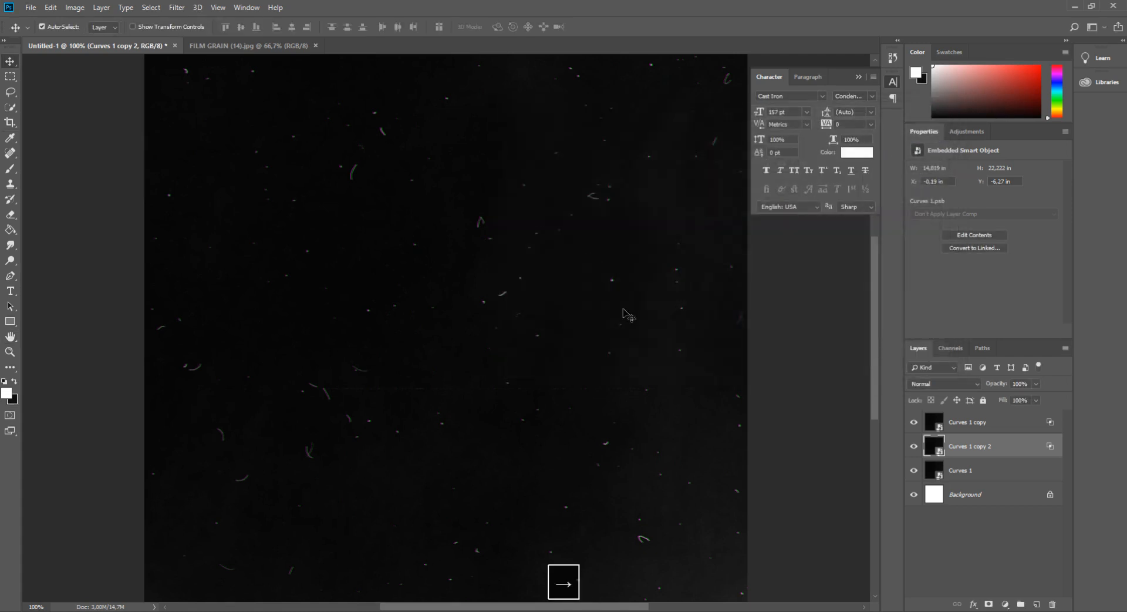
# Try offsetting the Curves 1 copy 2 layer horizontally with Free Transform.
pyautogui.hotkey('ctrl', 't')
pyautogui.moveTo(653, 333); pyautogui.dragTo(623, 329)
pyautogui.press('Return')
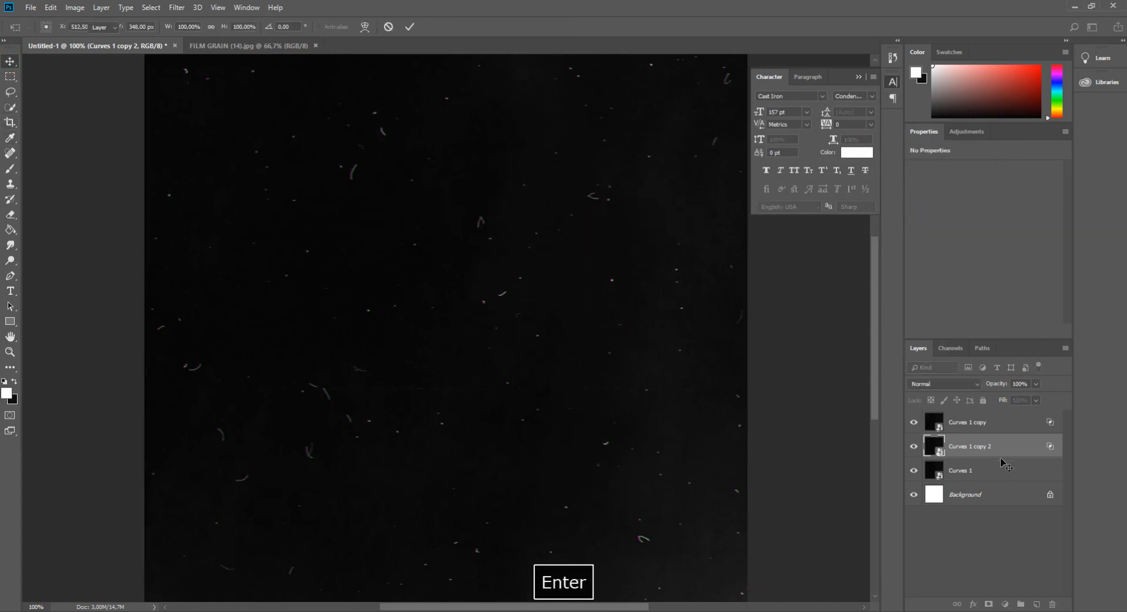
# Restrict the Curves 1 copy 2 layer's blending to the green channel.
pyautogui.press('i')
pyautogui.doubleClick(1013, 451)
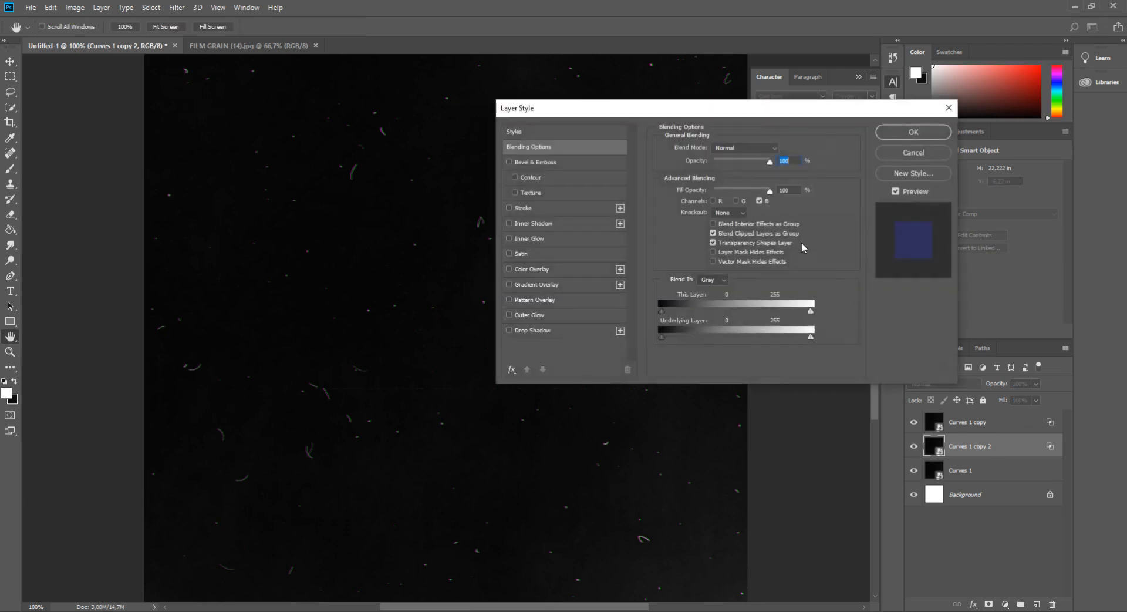
pyautogui.click(737, 201)
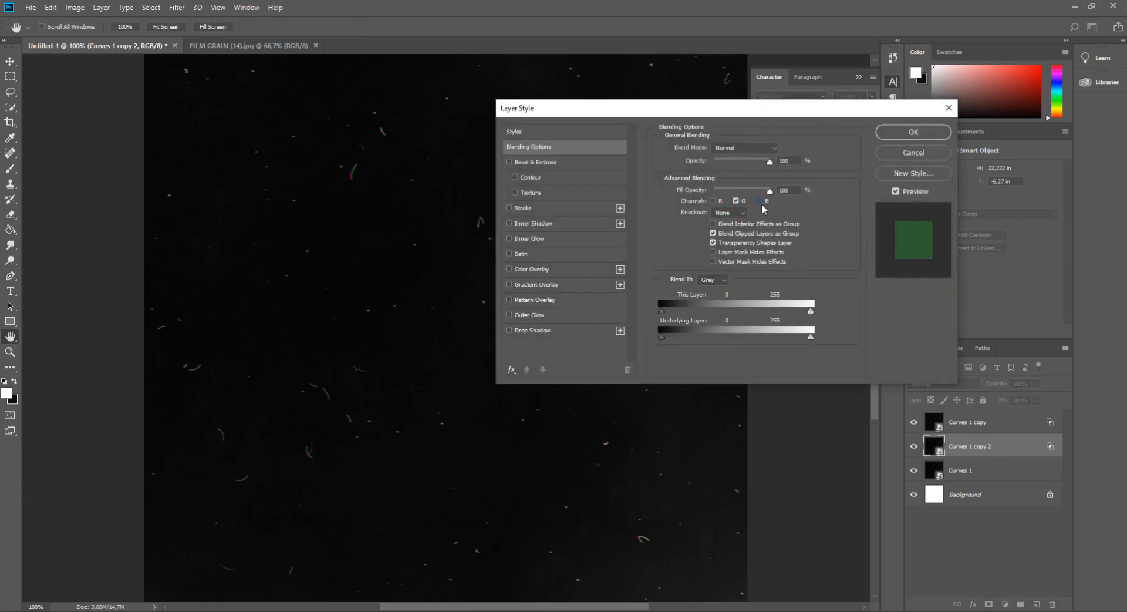
pyautogui.click(901, 136)
# Move Curves 1 copy 2 above Curves 1 copy and switch its blending from green to include the blue channel.
pyautogui.moveTo(997, 413); pyautogui.dragTo(997, 414)
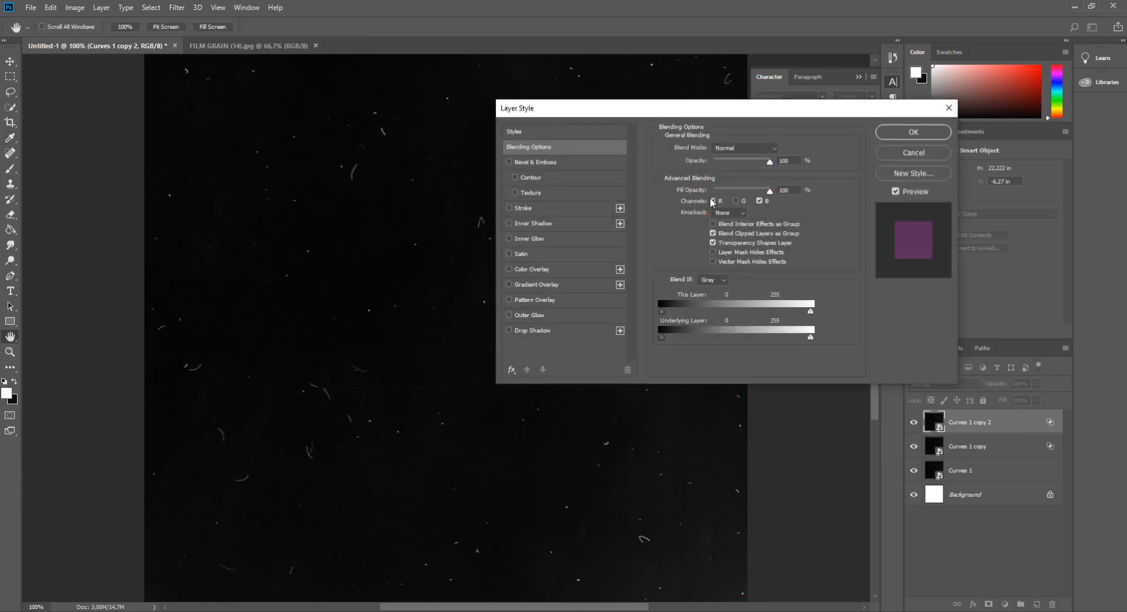
pyautogui.click(902, 136)
# Shift the Curves 1 copy 2 layer slightly to the right to an X position of -0.23 in.
pyautogui.hotkey('ctrl', 't')
pyautogui.moveTo(597, 340)
pyautogui.mouseDown()
pyautogui.moveTo(607, 338)
pyautogui.moveTo(597, 343)
pyautogui.mouseUp()
pyautogui.press('Return')
pyautogui.press('Right')
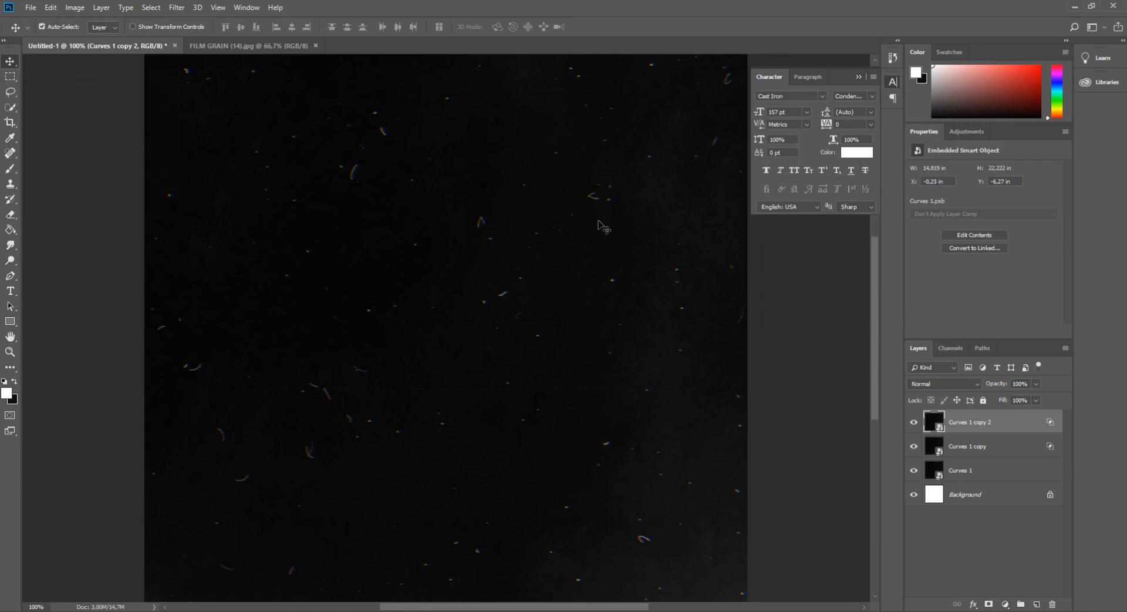
# Add a white (ffffff) Solid Color fill layer above the texture layers.
pyautogui.hotkey('ctrl', '-')
pyautogui.hotkey('ctrl', '-')
pyautogui.hotkey('ctrl', '+')
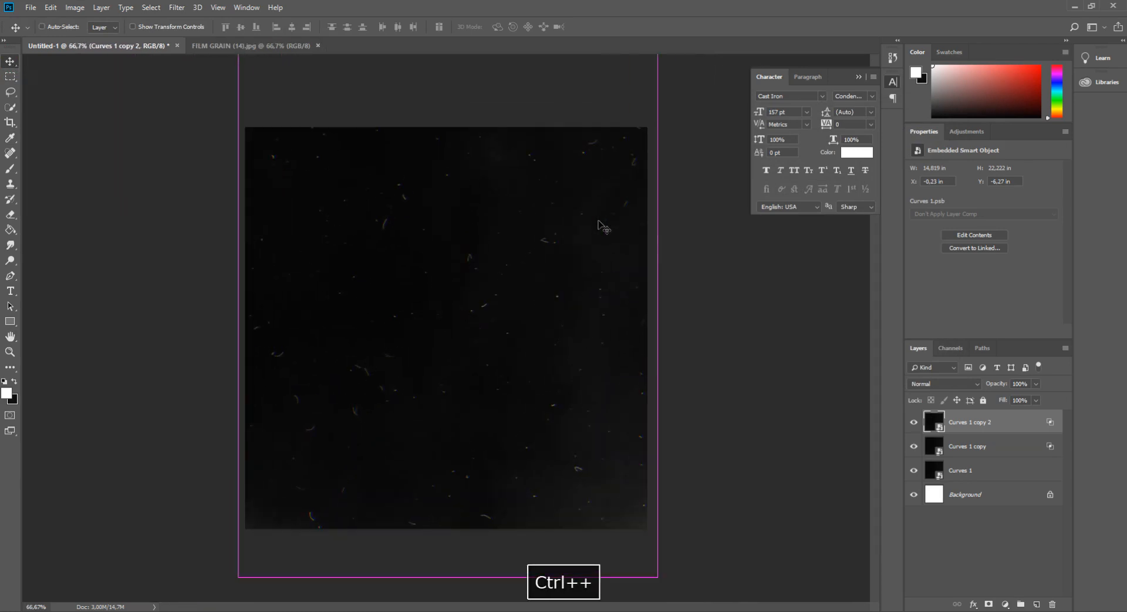
pyautogui.click(1005, 603)
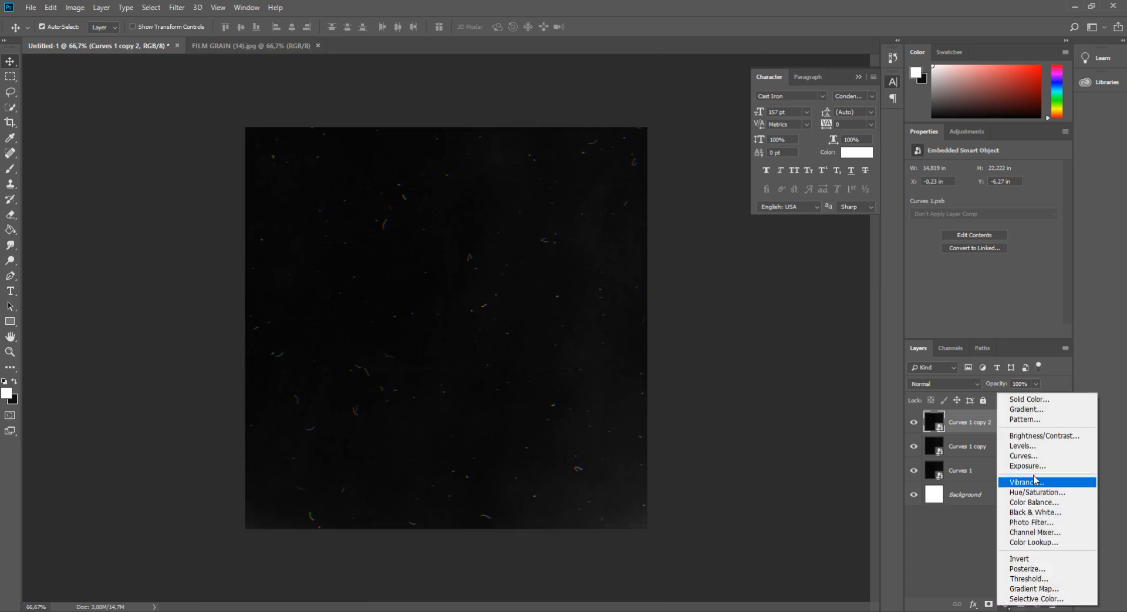
pyautogui.click(1030, 398)
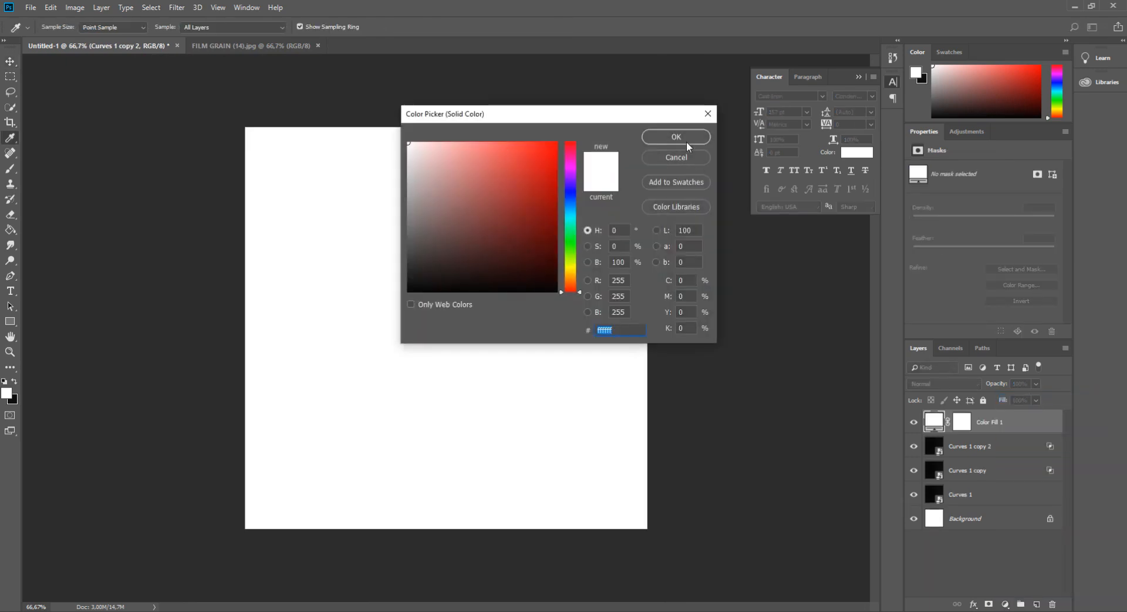
pyautogui.click(677, 137)
# Apply the Add Noise filter to the white fill layer, converting it to a smart object.
pyautogui.click(174, 6)
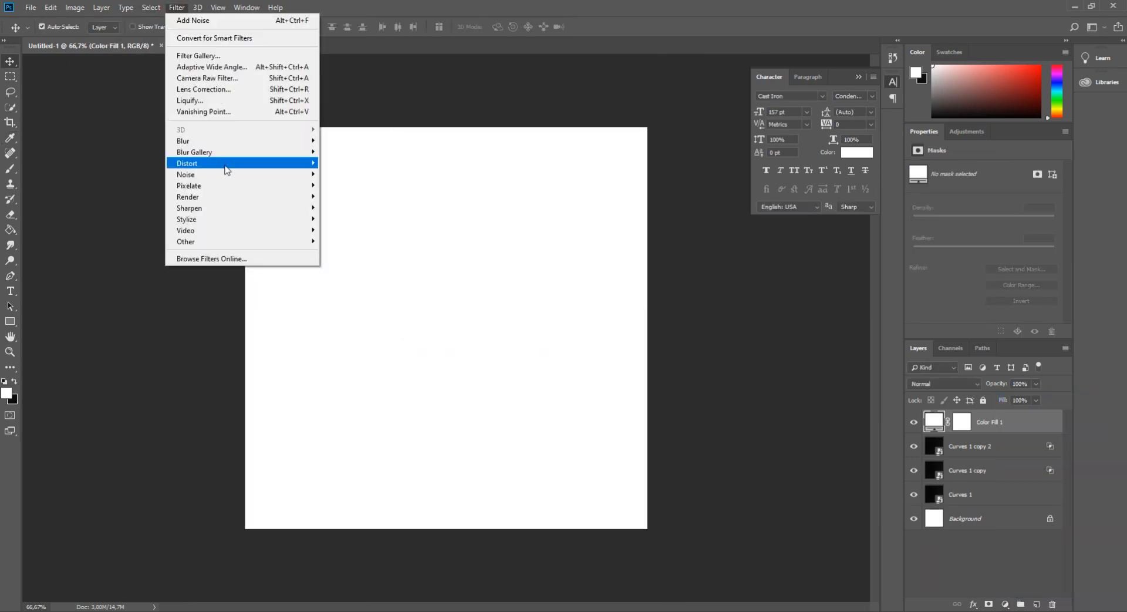
pyautogui.click(231, 172)
pyautogui.click(351, 176)
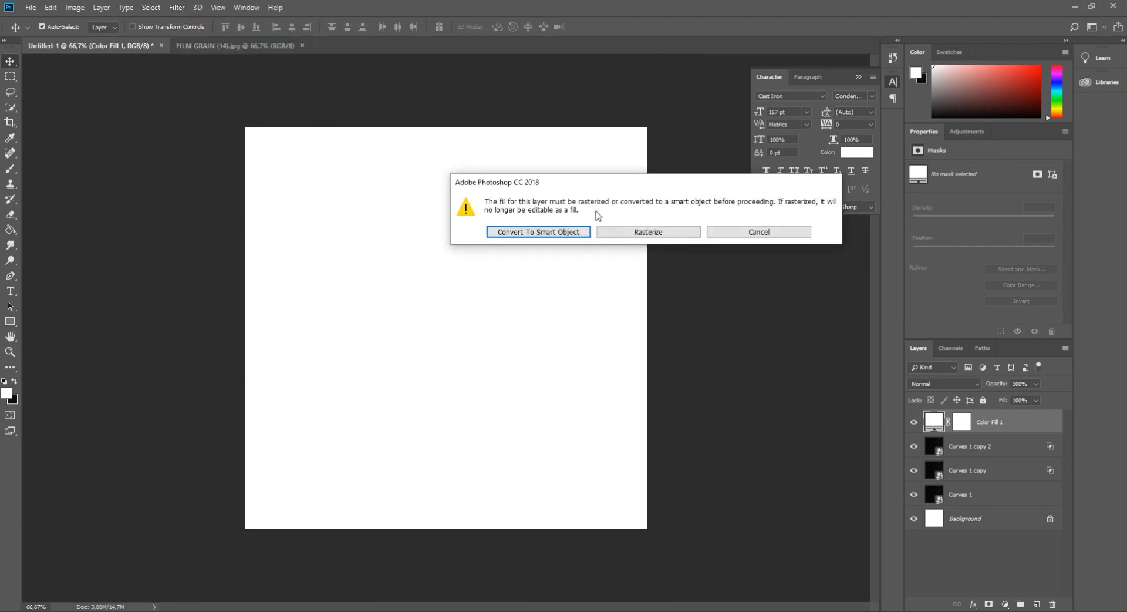
pyautogui.click(570, 232)
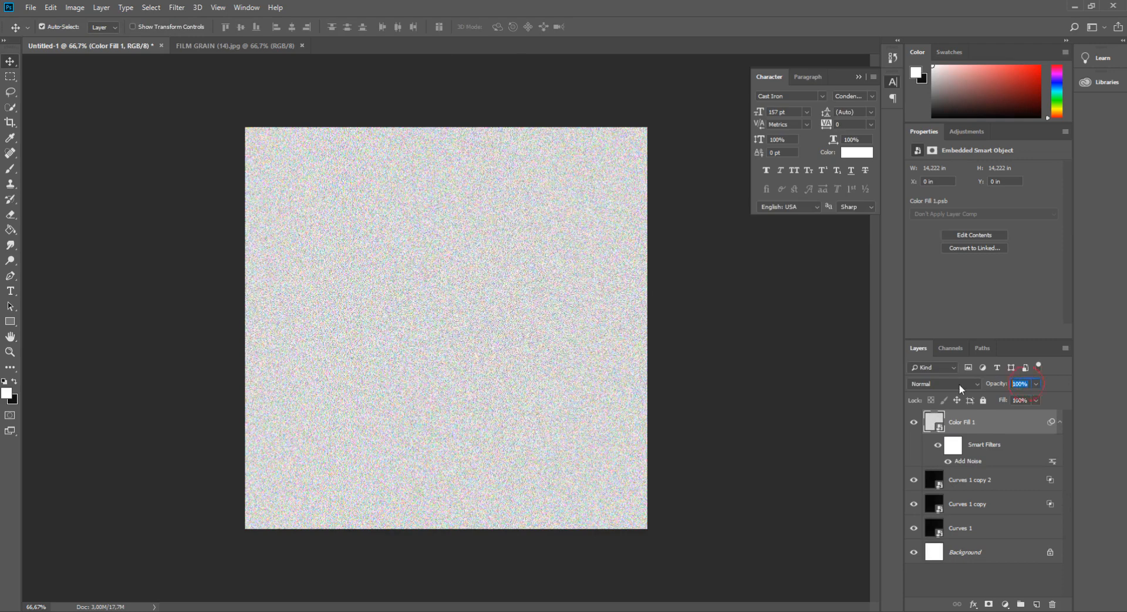
# Set the noise-filtered Color Fill 1 layer's opacity to 7%.
pyautogui.write('7')
pyautogui.hotkey('ctrl', '+')
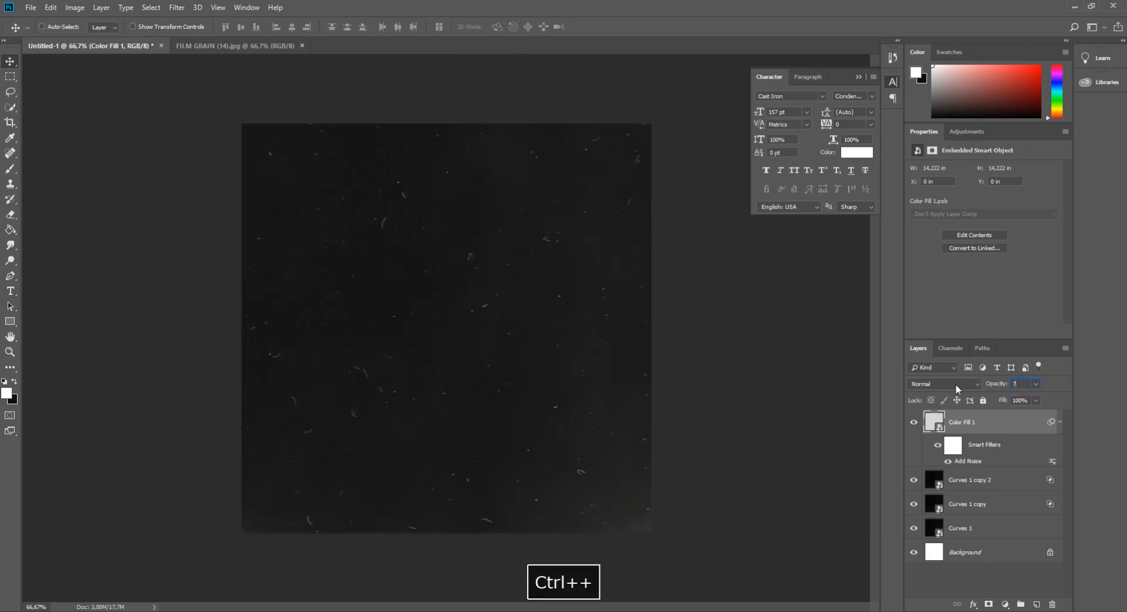
pyautogui.click(970, 481)
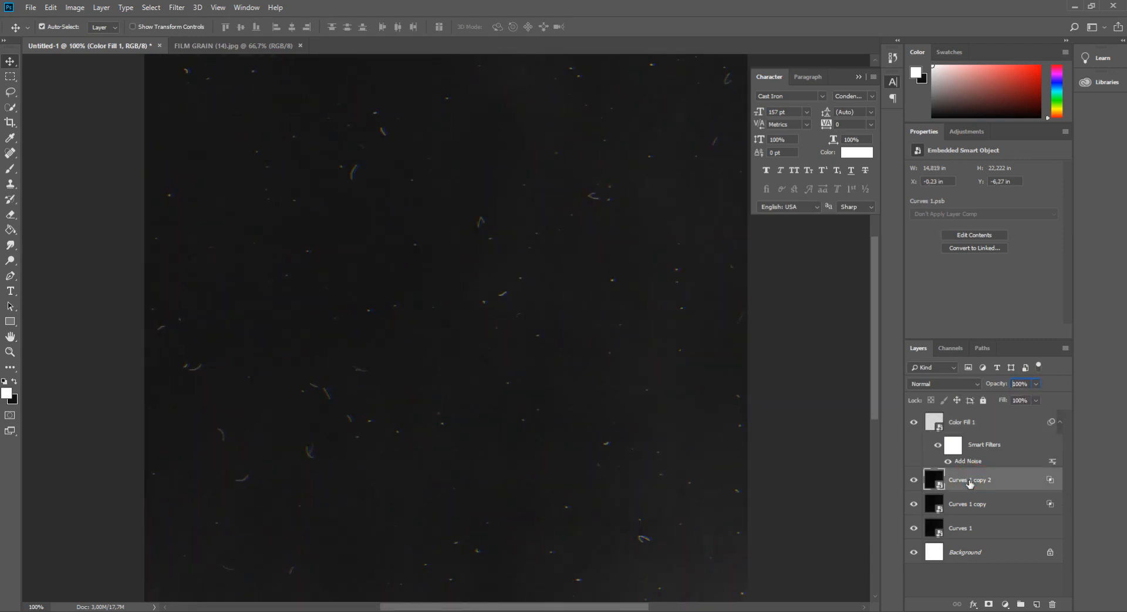
pyautogui.click(963, 423)
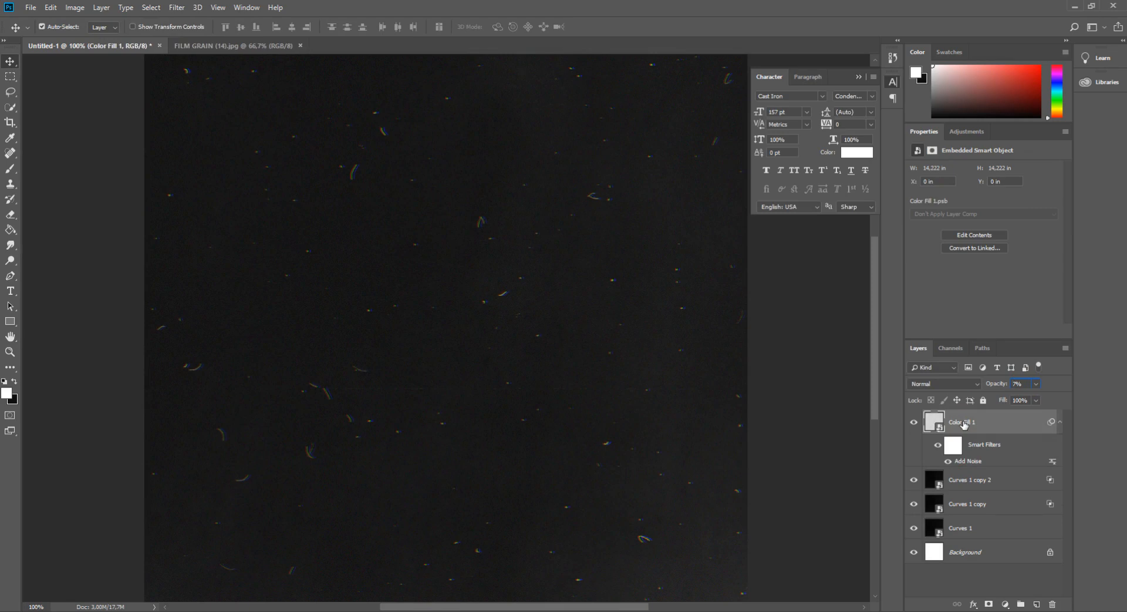
# Add the text GLITCH in white Cast Iron Condensed on the dark canvas and set its size to 204 pt.
pyautogui.click(9, 291)
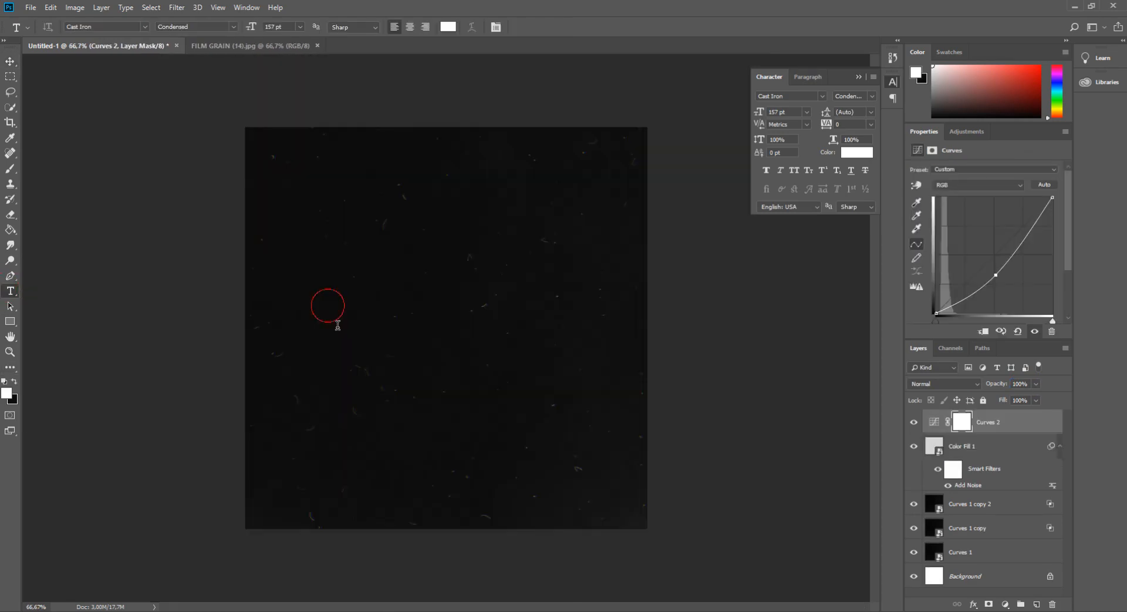
pyautogui.click(327, 301)
pyautogui.write('GLit')
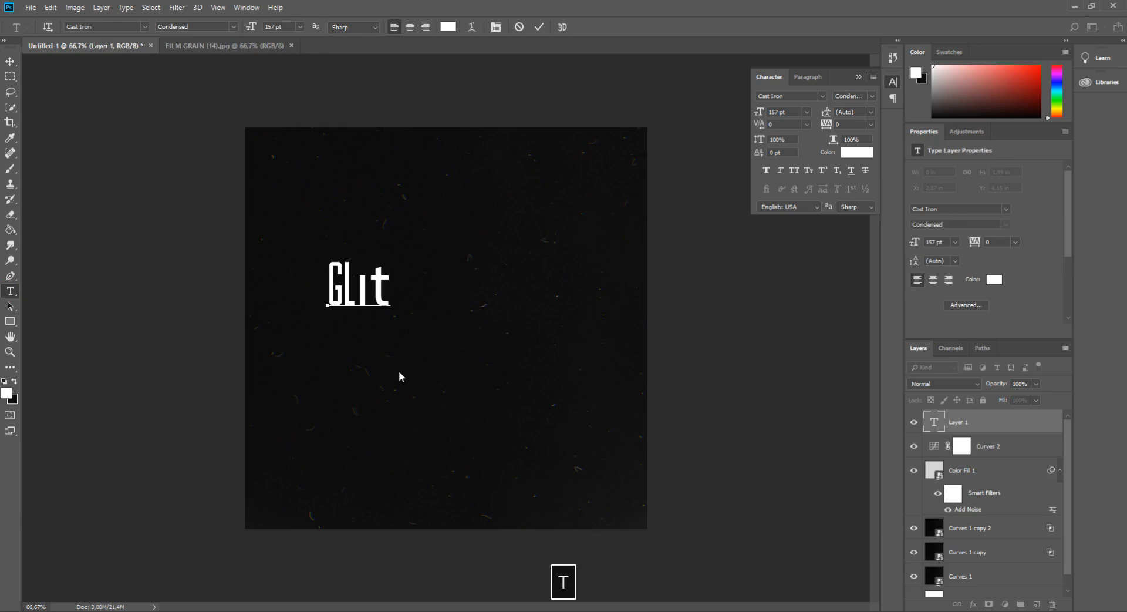
pyautogui.hotkey('ctrl', 'a')
pyautogui.write('GLITCH')
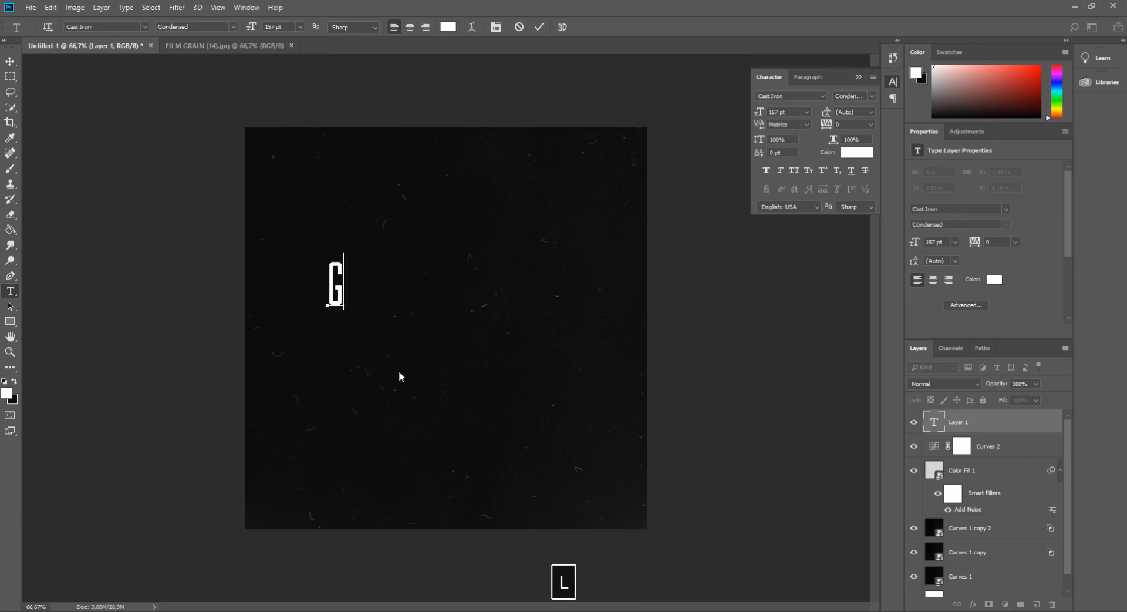
pyautogui.hotkey('ctrl', 'a')
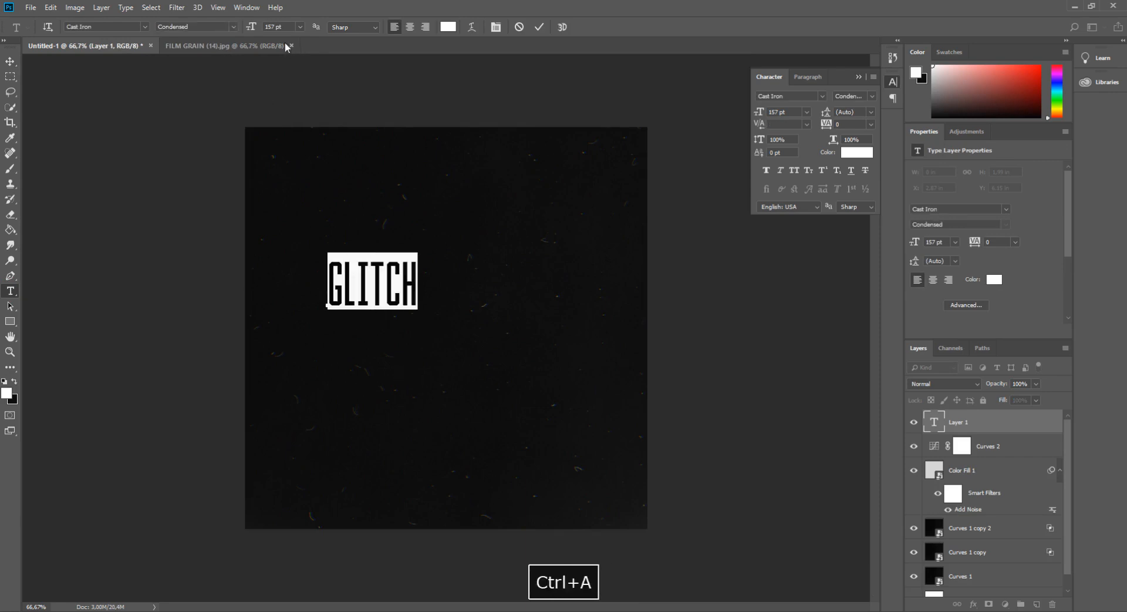
pyautogui.moveTo(253, 30); pyautogui.dragTo(281, 38)
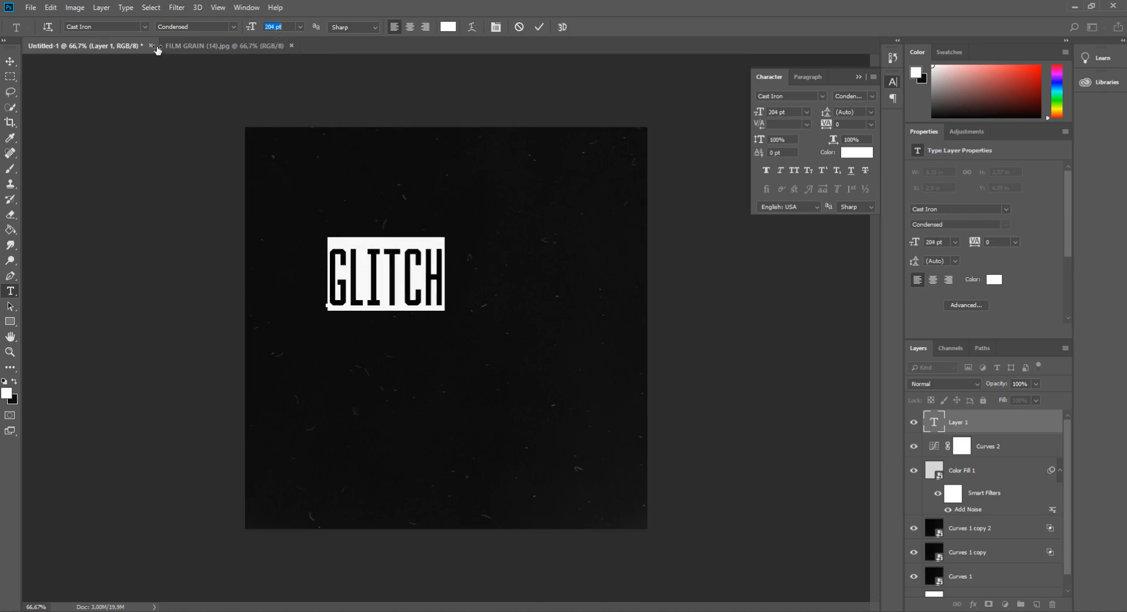
# Enlarge the GLITCH text to about 282 pt and centre it on the canvas.
pyautogui.hotkey('ctrl', 't')
pyautogui.moveTo(412, 291); pyautogui.dragTo(464, 329)
pyautogui.moveTo(495, 279); pyautogui.dragTo(545, 269)
pyautogui.moveTo(475, 336)
pyautogui.mouseDown()
pyautogui.moveTo(464, 304)
pyautogui.moveTo(470, 339)
pyautogui.mouseUp()
pyautogui.click(9, 63)
pyautogui.press('Return')
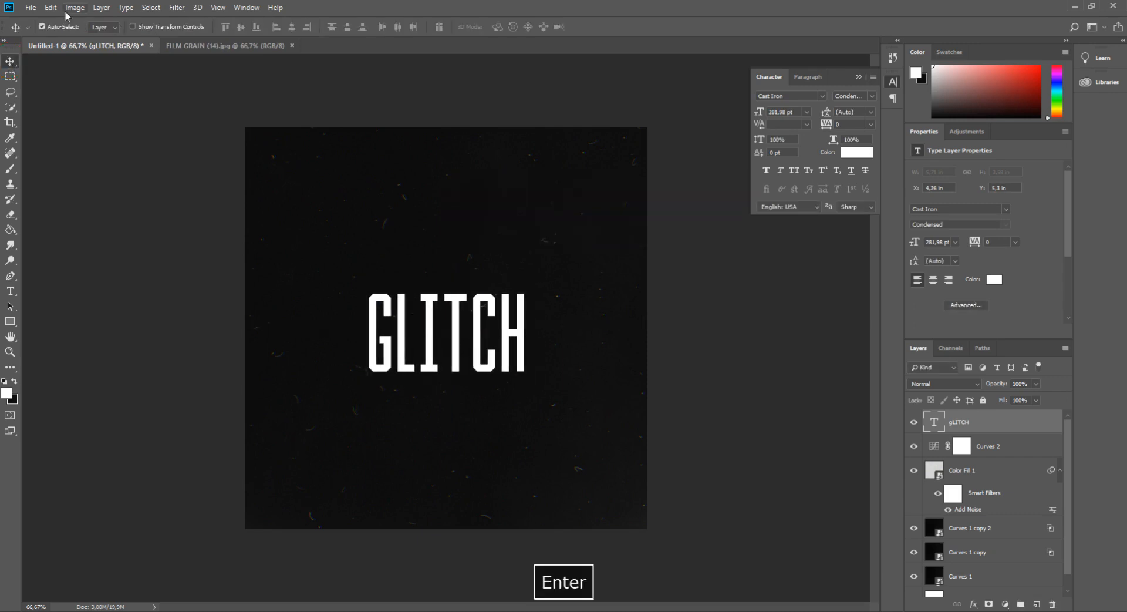
# Convert the GLITCH text layer to a smart object.
pyautogui.click(50, 7)
pyautogui.click(948, 427)
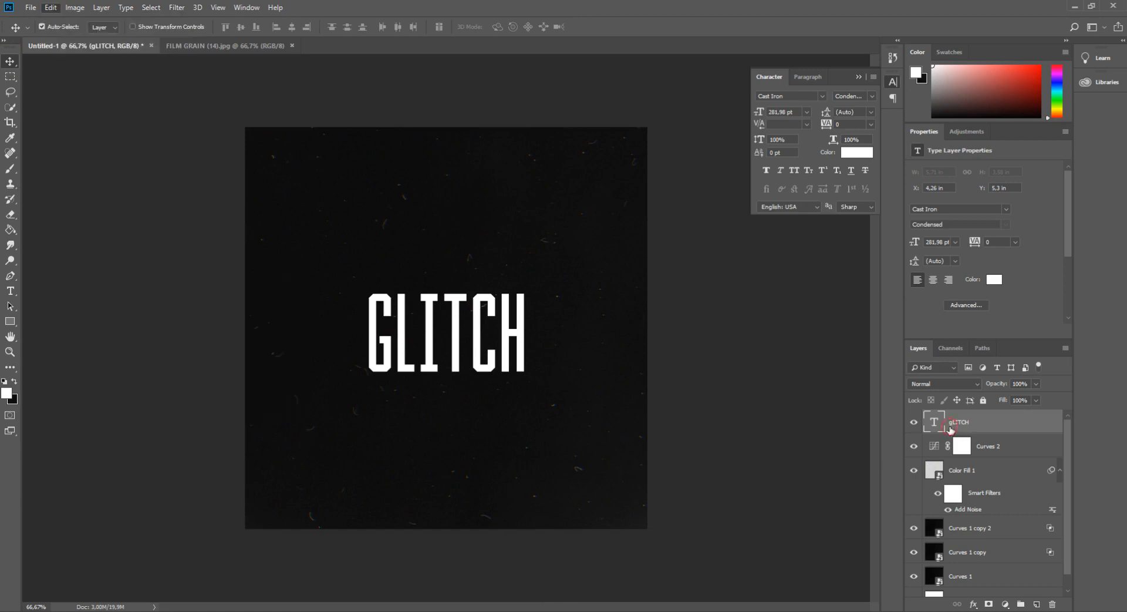
pyautogui.rightClick(950, 426)
pyautogui.click(1003, 225)
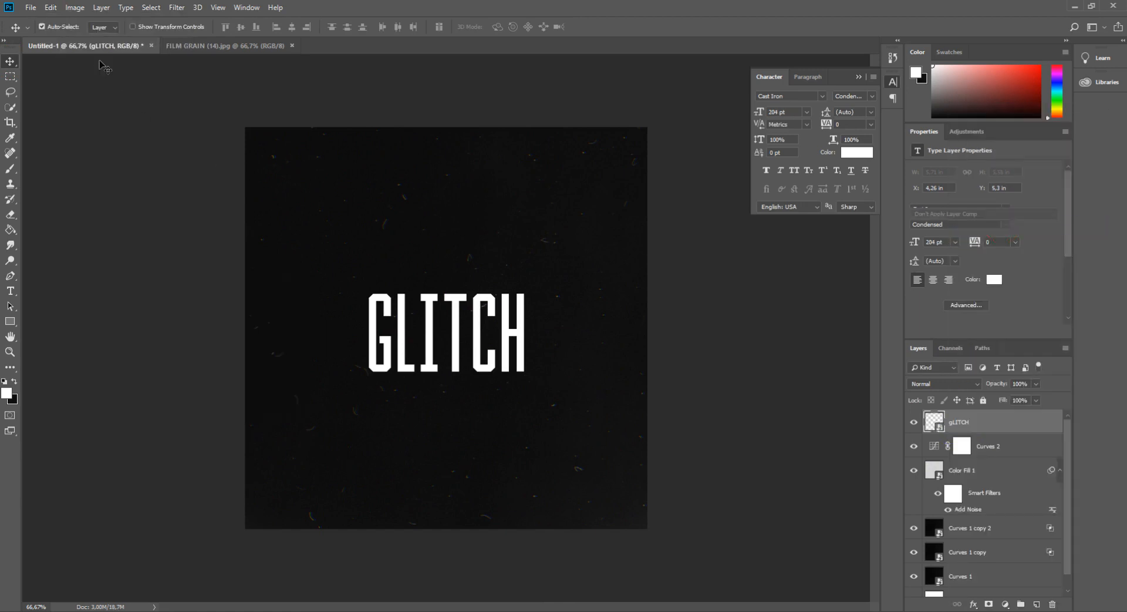
# Use a Perspective transform to flare the base of the GLITCH text to about 209% width, and move it to the canvas's upper half.
pyautogui.click(50, 7)
pyautogui.moveTo(147, 267)
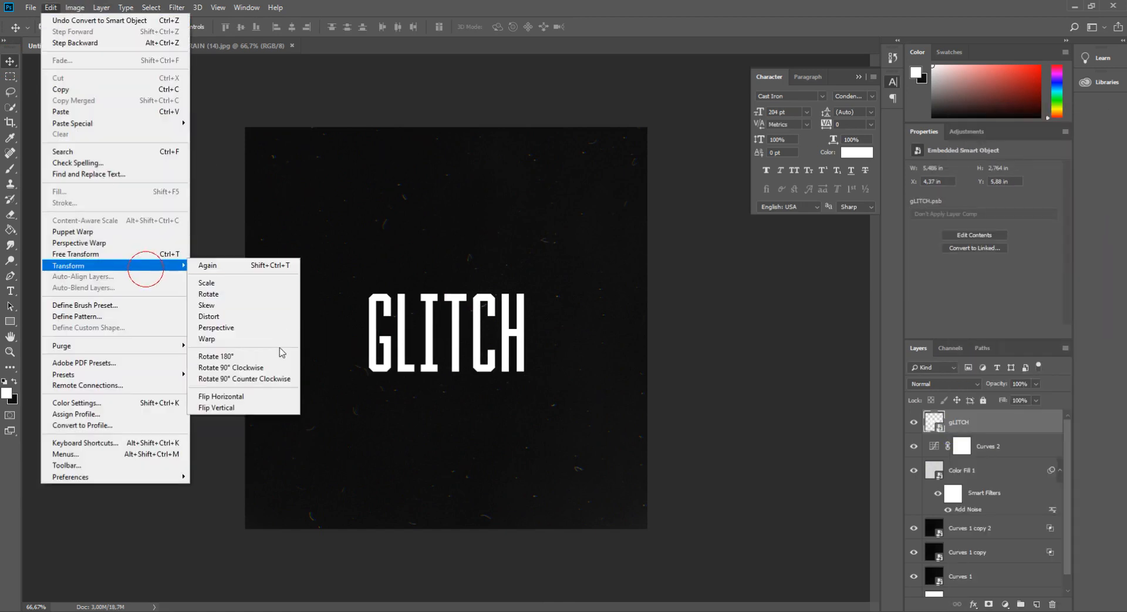
pyautogui.click(223, 325)
pyautogui.moveTo(381, 374); pyautogui.dragTo(287, 368)
pyautogui.moveTo(465, 332); pyautogui.dragTo(470, 275)
pyautogui.moveTo(288, 303); pyautogui.dragTo(304, 298)
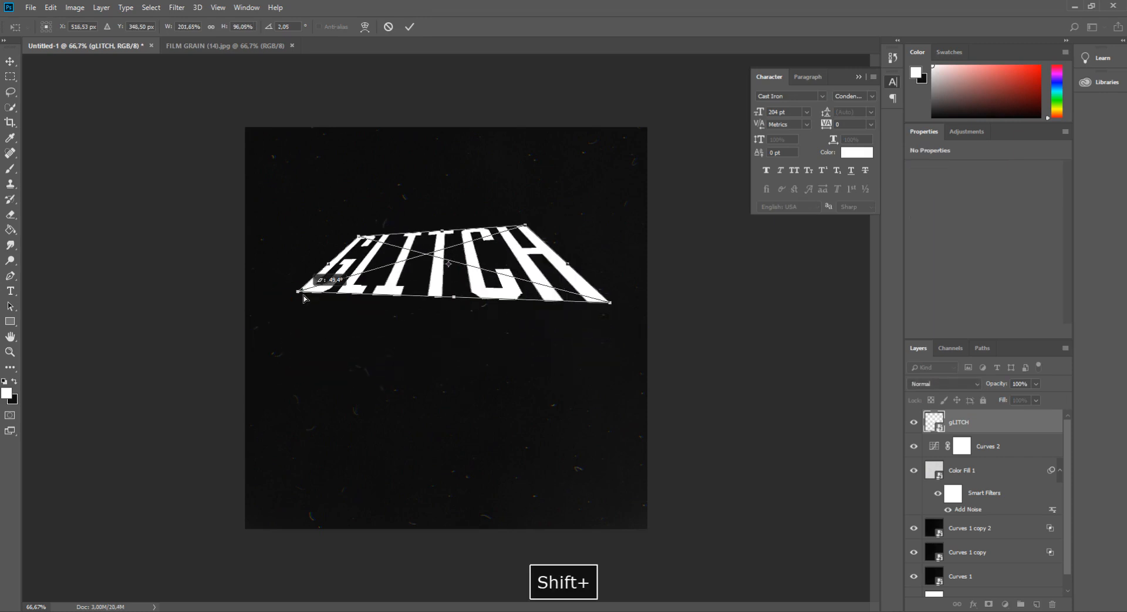
pyautogui.hotkey('ctrl', 'z')
pyautogui.moveTo(611, 302)
pyautogui.mouseDown()
pyautogui.moveTo(587, 301)
pyautogui.moveTo(602, 304)
pyautogui.mouseUp()
pyautogui.hotkey('ctrl', 'z')
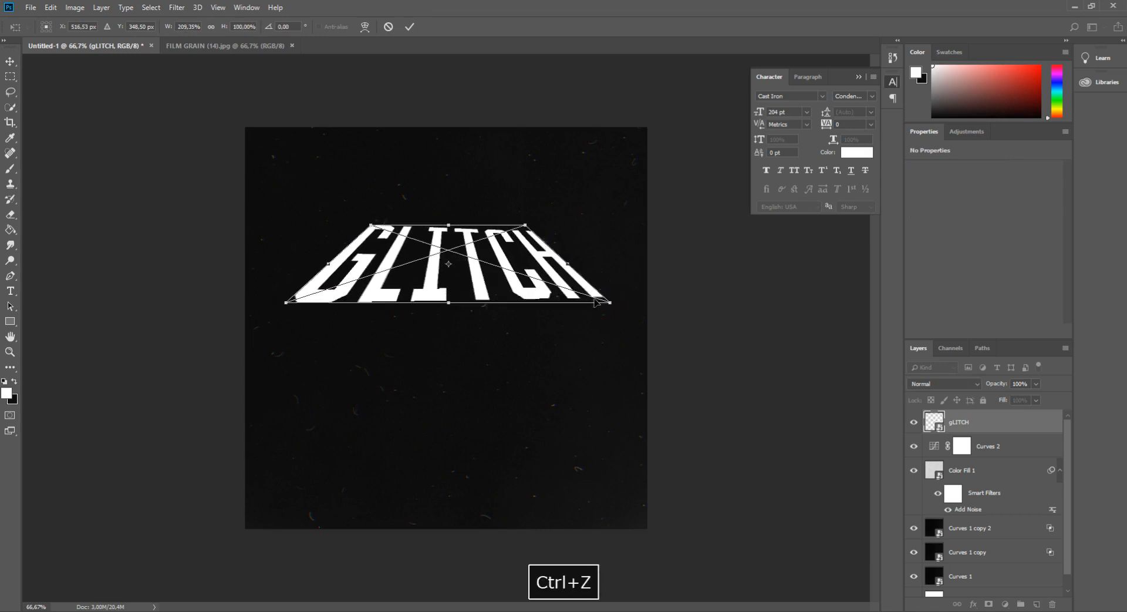
# Commit the perspective transform of the GLITCH layer.
pyautogui.press('Return')
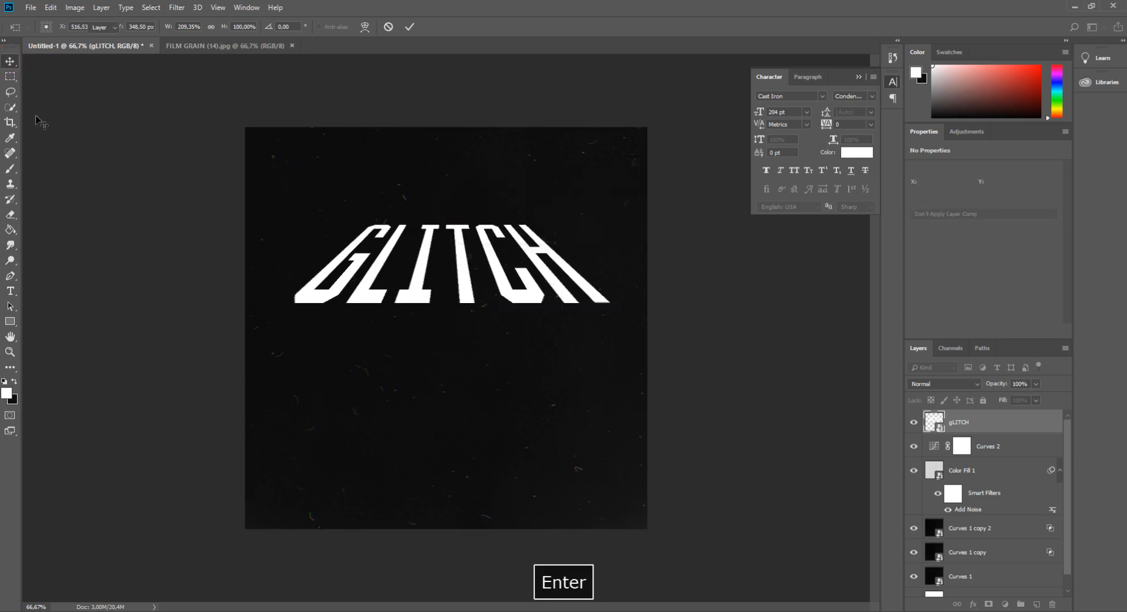
pyautogui.click(51, 7)
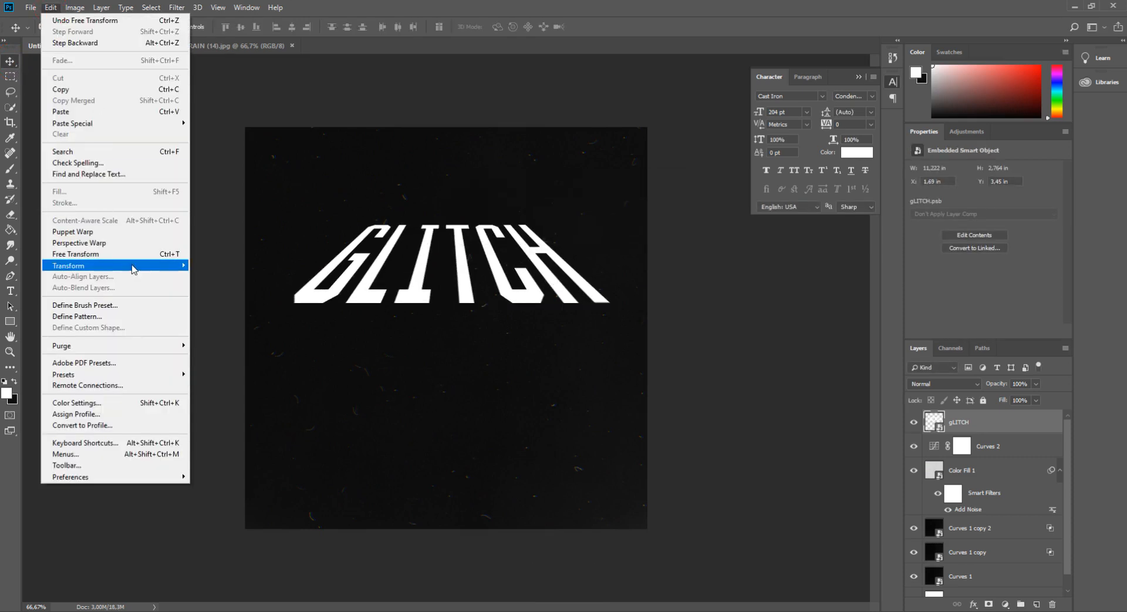
pyautogui.moveTo(118, 266)
pyautogui.click(221, 316)
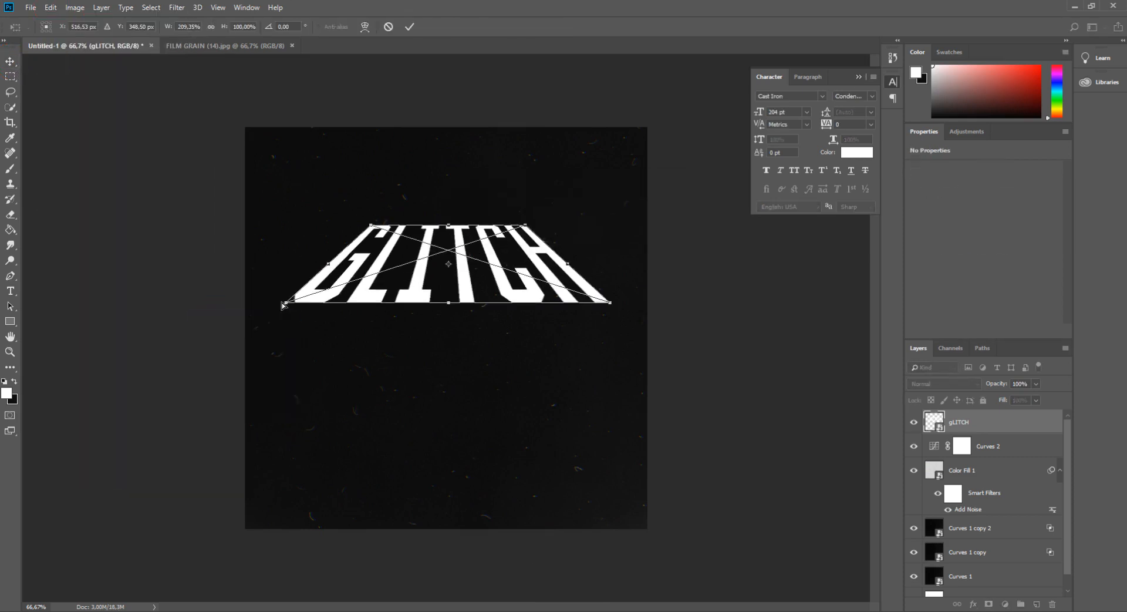
pyautogui.moveTo(308, 303); pyautogui.dragTo(315, 302)
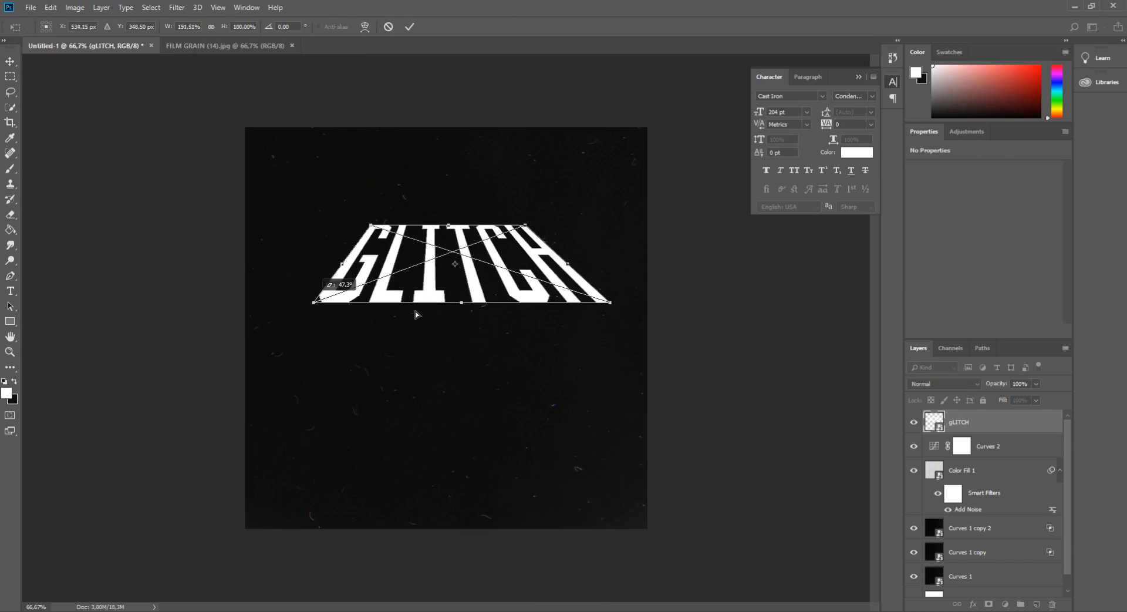
pyautogui.moveTo(616, 306); pyautogui.dragTo(567, 315)
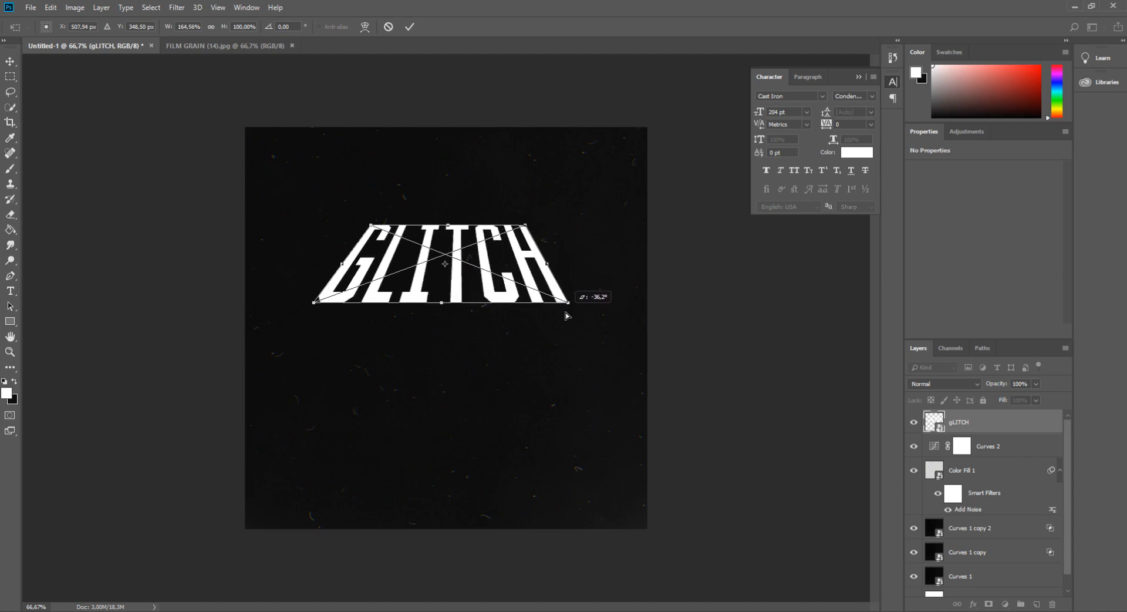
pyautogui.click(11, 61)
pyautogui.press('Return')
pyautogui.hotkey('ctrl', 'alt', 'z')
pyautogui.hotkey('ctrl', 'alt', 'z')
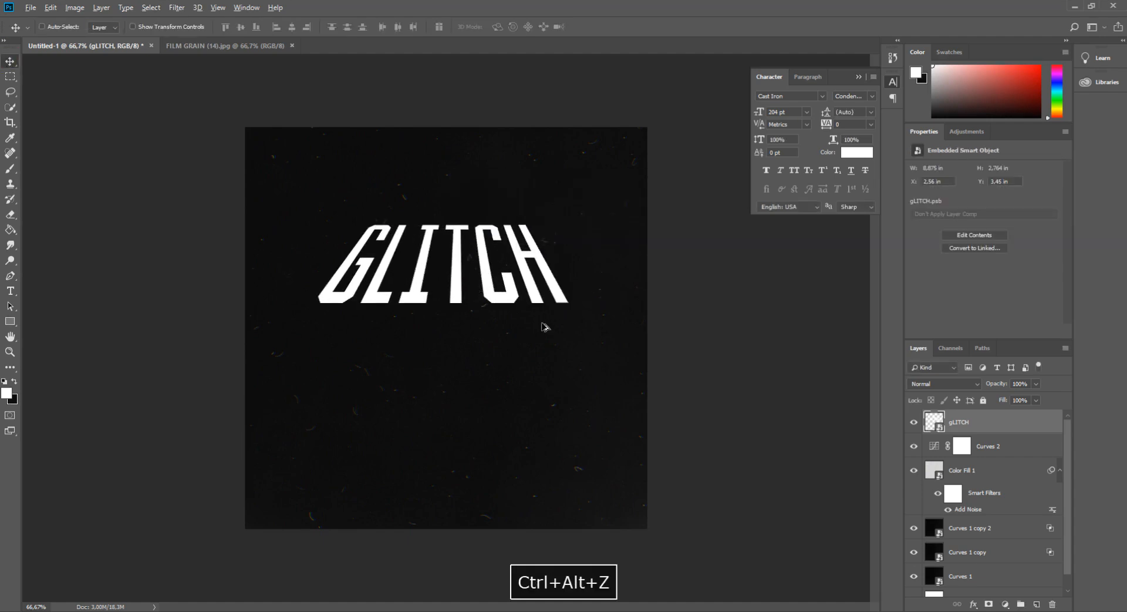
# Scale the flared GLITCH text down proportionally to about 167% width and 80% height, and move it slightly lower on the canvas.
pyautogui.hotkey('ctrl', 't')
pyautogui.moveTo(610, 302); pyautogui.dragTo(560, 288)
pyautogui.moveTo(490, 269); pyautogui.dragTo(502, 294)
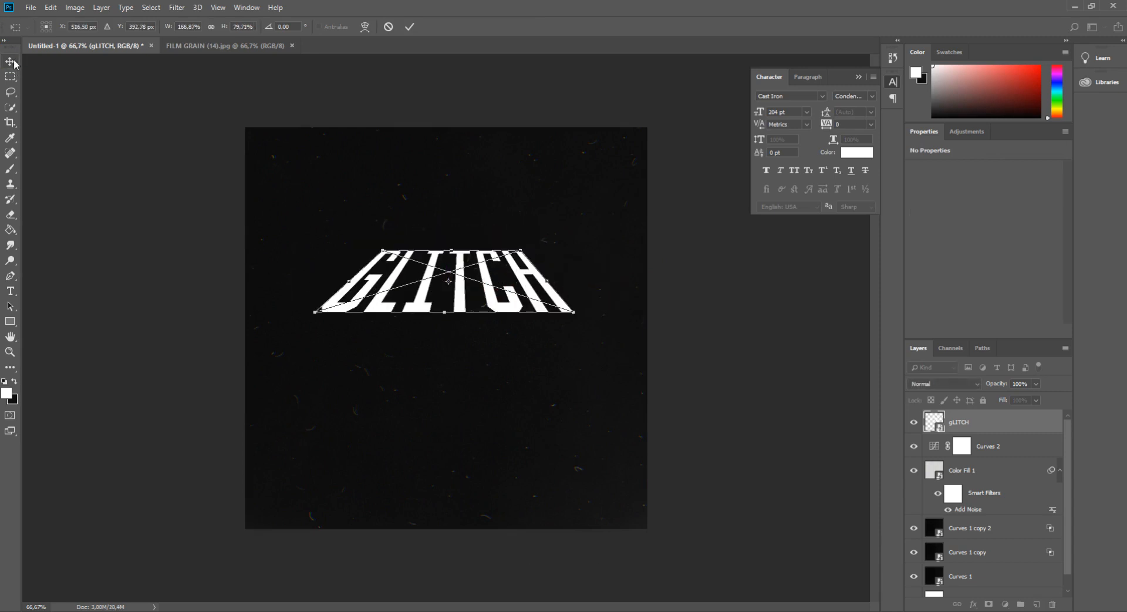
pyautogui.click(13, 61)
pyautogui.press('Return')
# Duplicate the GLITCH smart object layer with the default copy name.
pyautogui.hotkey('ctrl', '+')
pyautogui.rightClick(980, 415)
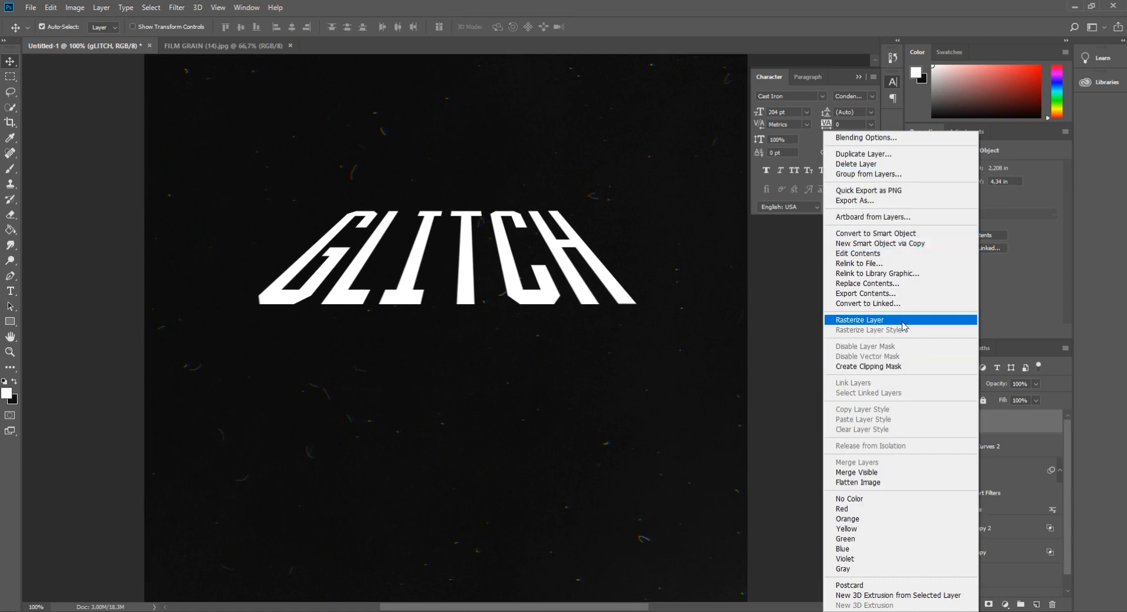
pyautogui.click(868, 154)
pyautogui.press('Return')
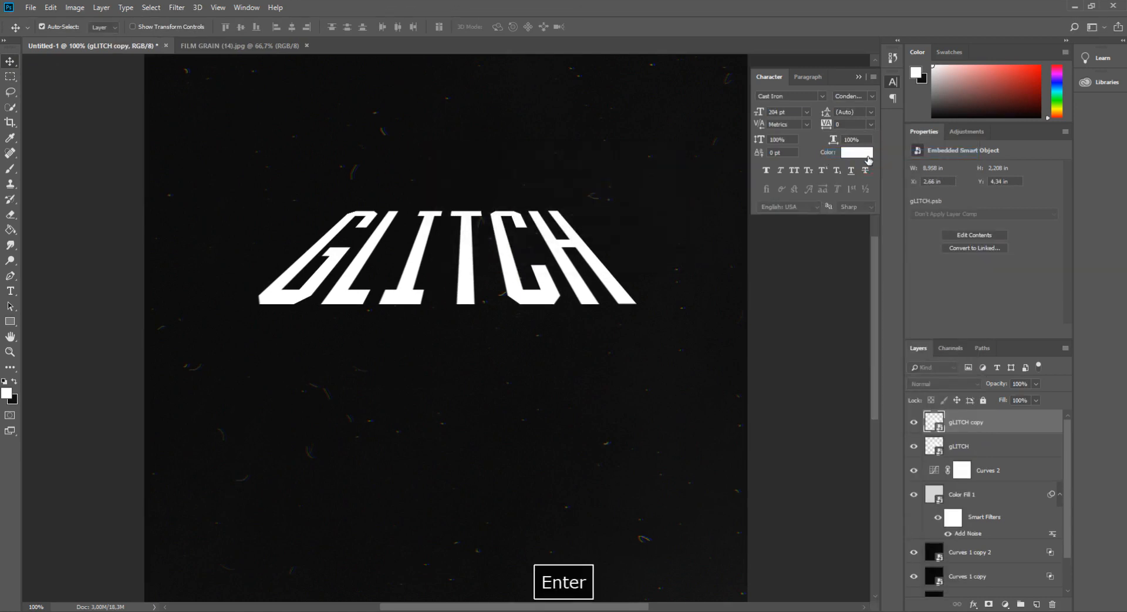
# Turn the gLITCH copy upside down over the original by rotating it 180° and flipping it horizontally.
pyautogui.hotkey('ctrl', 't')
pyautogui.moveTo(605, 129); pyautogui.dragTo(329, 375)
pyautogui.moveTo(445, 306); pyautogui.dragTo(452, 499)
pyautogui.hotkey('ctrl', 'z')
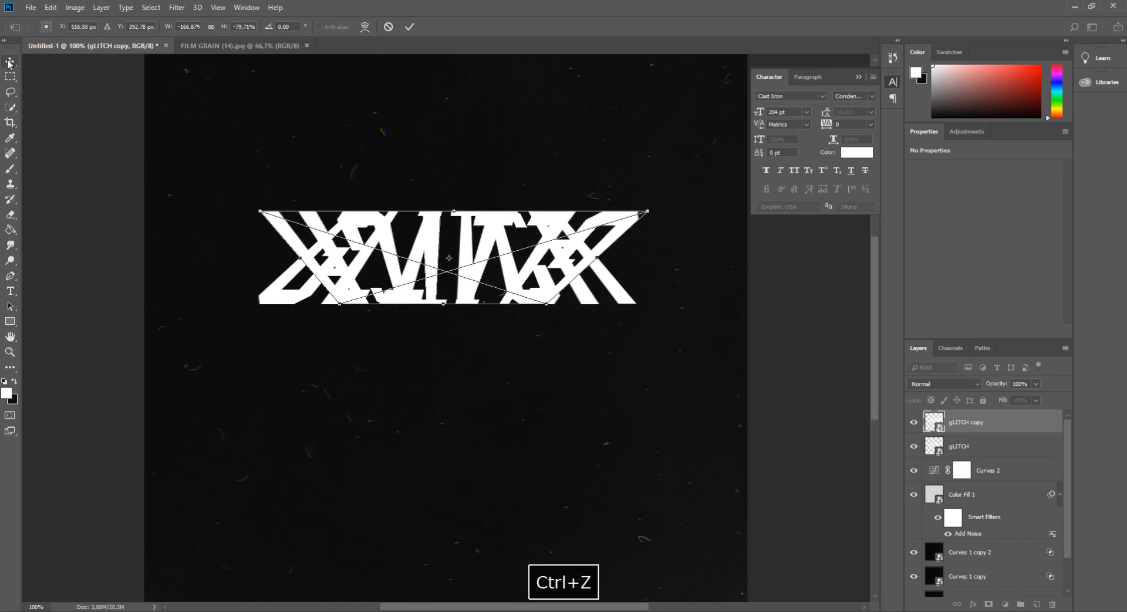
pyautogui.click(9, 62)
pyautogui.press('Return')
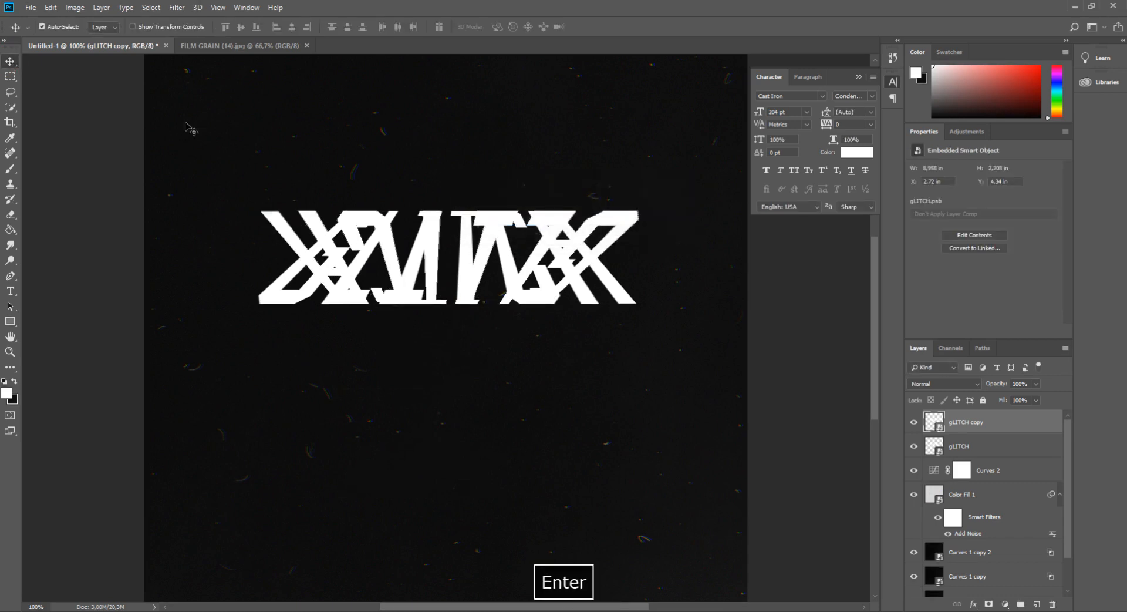
pyautogui.click(51, 7)
pyautogui.click(234, 395)
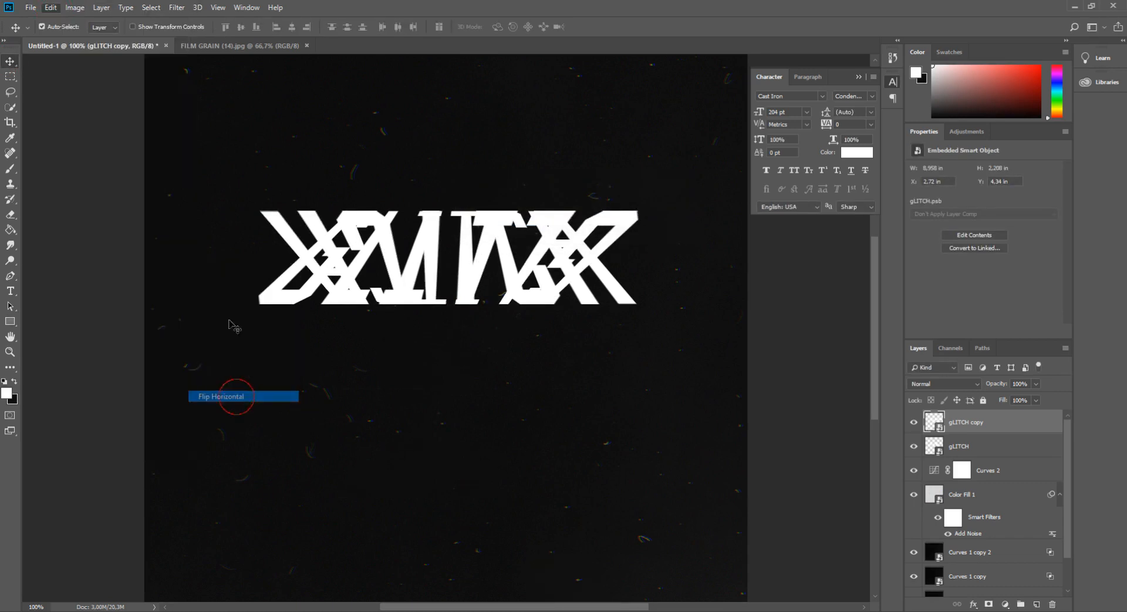
# Widen the bottom edge of the gLITCH copy with a Perspective transform.
pyautogui.click(52, 8)
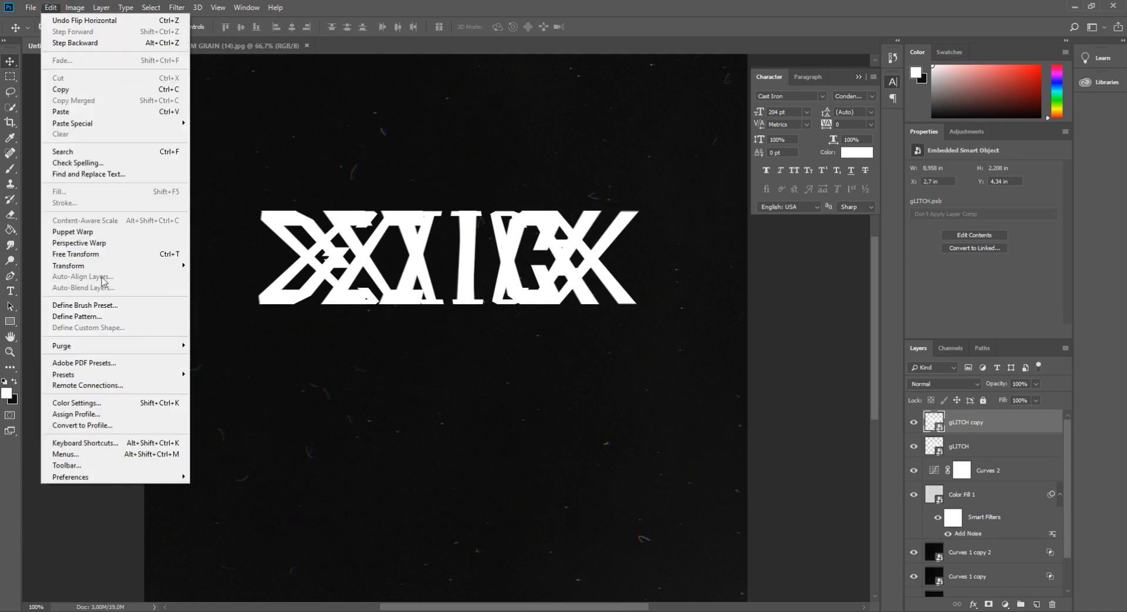
pyautogui.moveTo(106, 265)
pyautogui.click(217, 330)
pyautogui.moveTo(352, 304); pyautogui.dragTo(273, 329)
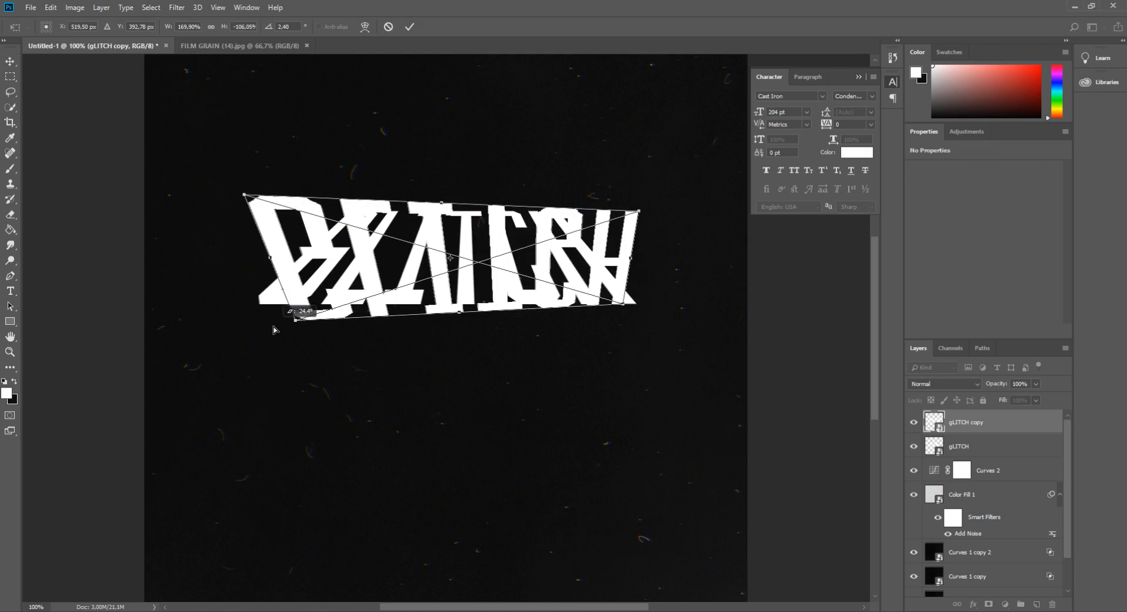
pyautogui.hotkey('ctrl', 'shift', 'z')
pyautogui.hotkey('ctrl', 'alt', 'z')
pyautogui.hotkey('ctrl', 'z')
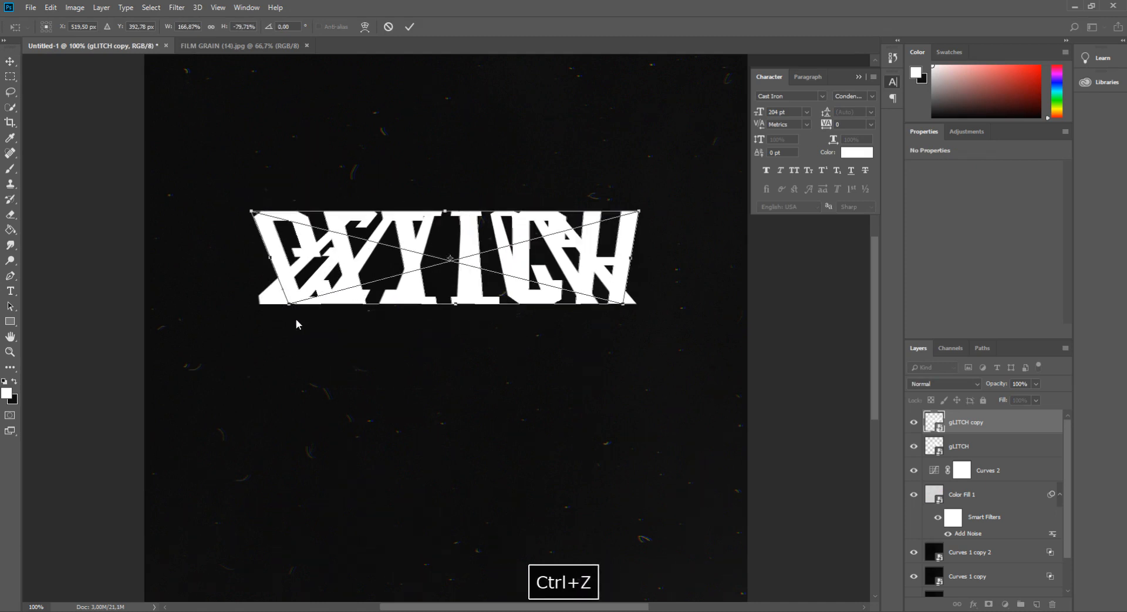
pyautogui.moveTo(292, 306); pyautogui.dragTo(296, 309)
pyautogui.click(6, 61)
pyautogui.press('Return')
# Stretch the gLITCH copy downward from the original's base to past the canvas's bottom edge, about 8.1 in tall.
pyautogui.hotkey('ctrl', 't')
pyautogui.moveTo(461, 307); pyautogui.dragTo(479, 416)
pyautogui.hotkey('ctrl', '-')
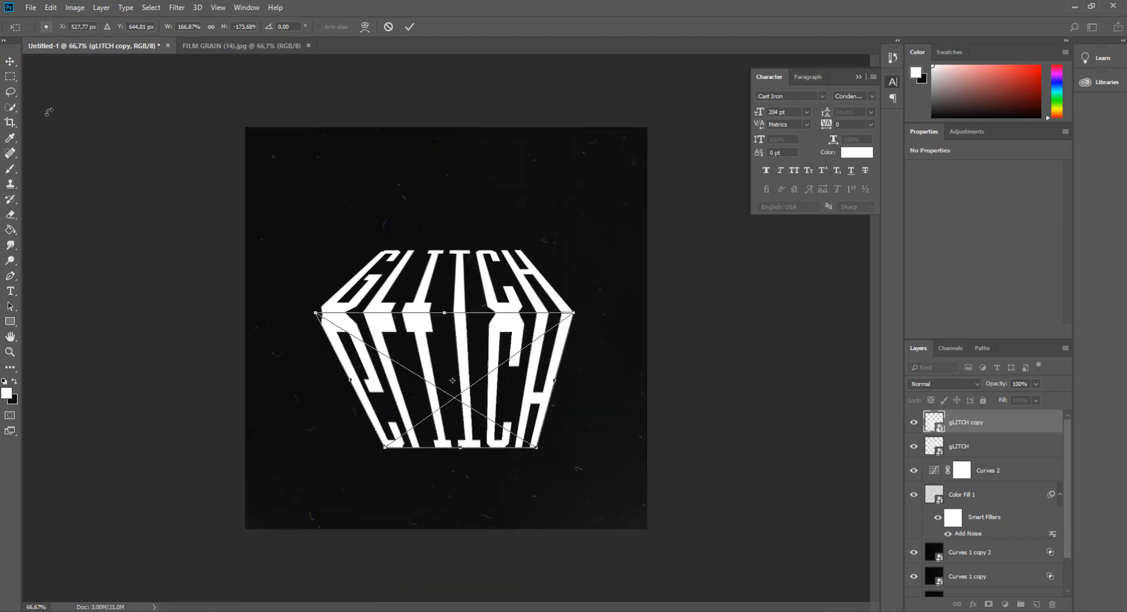
pyautogui.moveTo(466, 457); pyautogui.dragTo(471, 541)
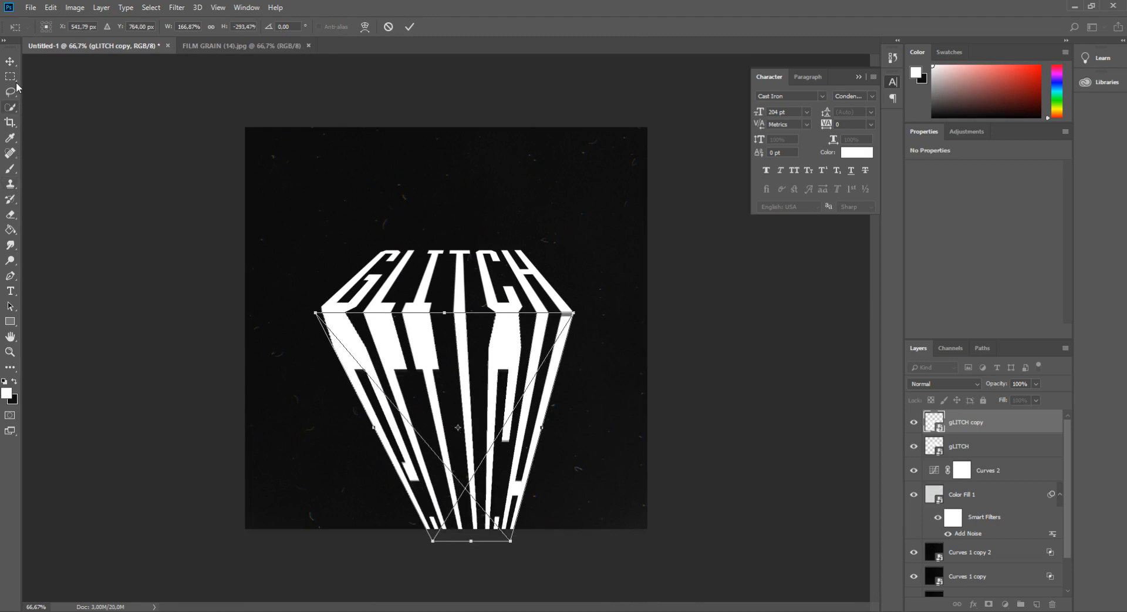
pyautogui.click(12, 62)
pyautogui.press('Return')
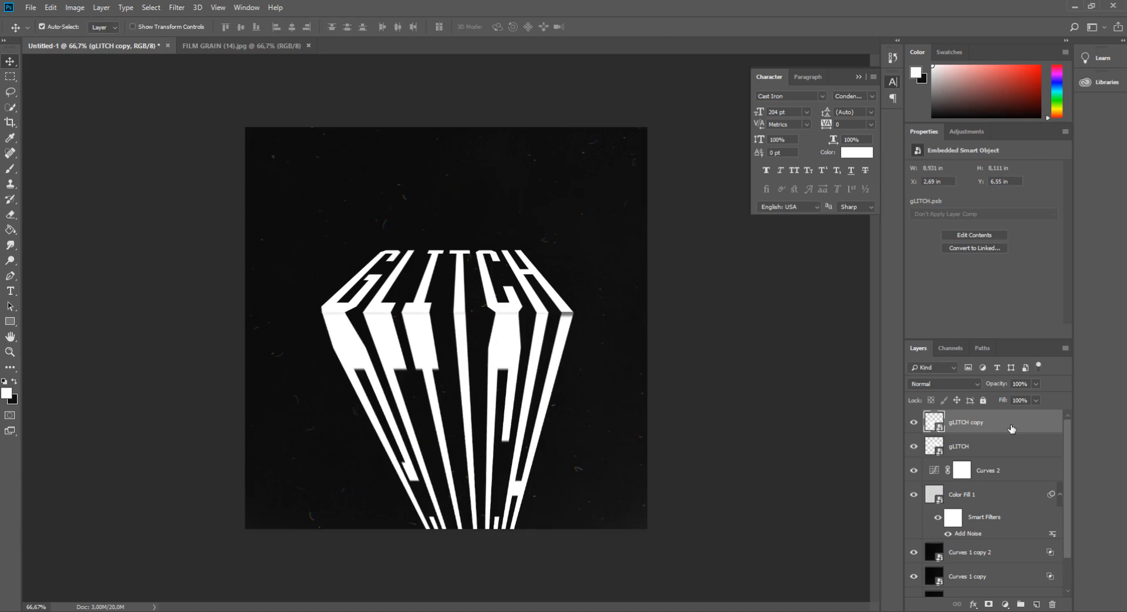
# Scale the gLITCH and gLITCH copy layers together to about 106% and shift them slightly up and to the left.
pyautogui.keyDown('ctrl'); pyautogui.click(999, 450); pyautogui.keyUp('ctrl')
pyautogui.hotkey('ctrl', 't')
pyautogui.moveTo(521, 374)
pyautogui.mouseDown()
pyautogui.moveTo(495, 374)
pyautogui.moveTo(516, 376)
pyautogui.mouseUp()
pyautogui.moveTo(567, 250); pyautogui.dragTo(582, 233)
pyautogui.moveTo(506, 336)
pyautogui.mouseDown()
pyautogui.moveTo(512, 329)
pyautogui.moveTo(504, 347)
pyautogui.moveTo(515, 322)
pyautogui.moveTo(505, 317)
pyautogui.moveTo(509, 326)
pyautogui.mouseUp()
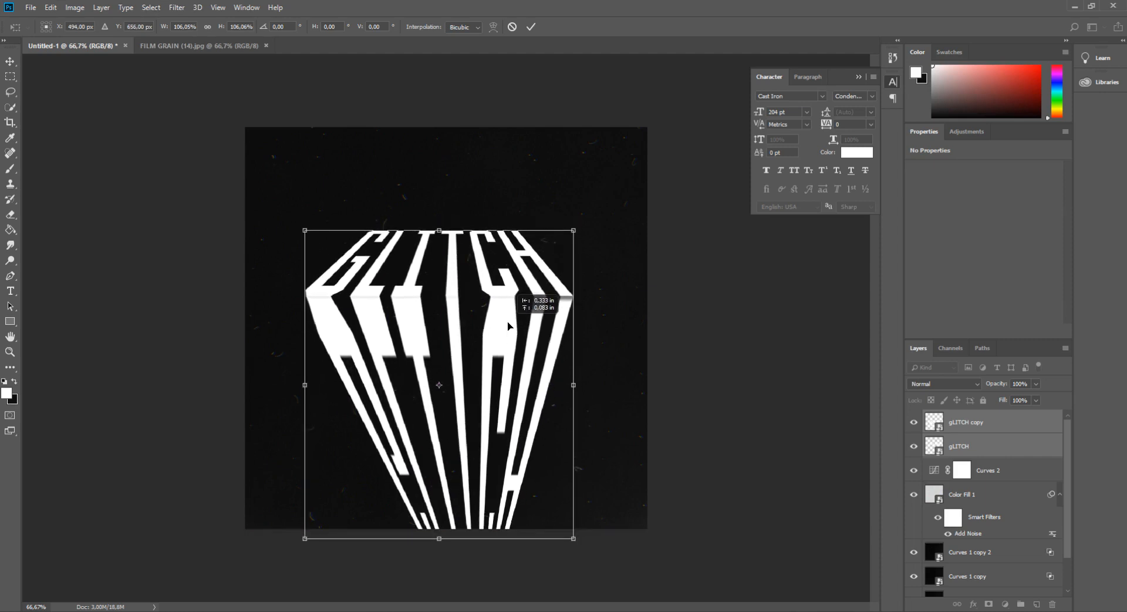
pyautogui.click(18, 63)
pyautogui.press('Return')
# Distort only the gLITCH copy by shifting its two bottom corners left and slightly closer together.
pyautogui.hotkey('ctrl', '+')
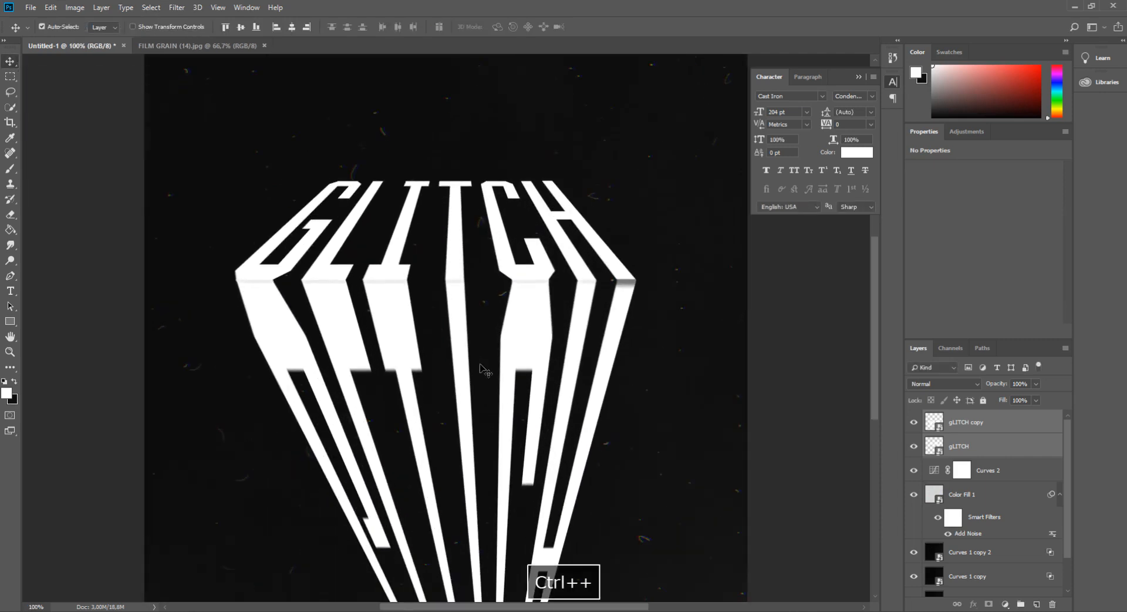
pyautogui.scroll(-2, 104, 201)
pyautogui.click(50, 8)
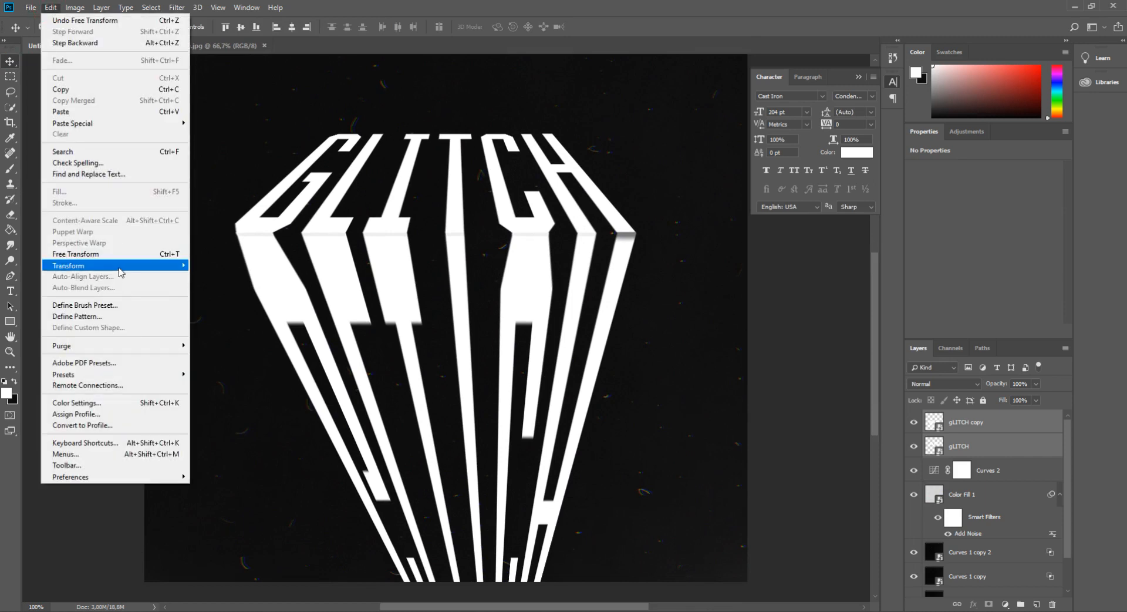
pyautogui.moveTo(117, 266)
pyautogui.click(994, 429)
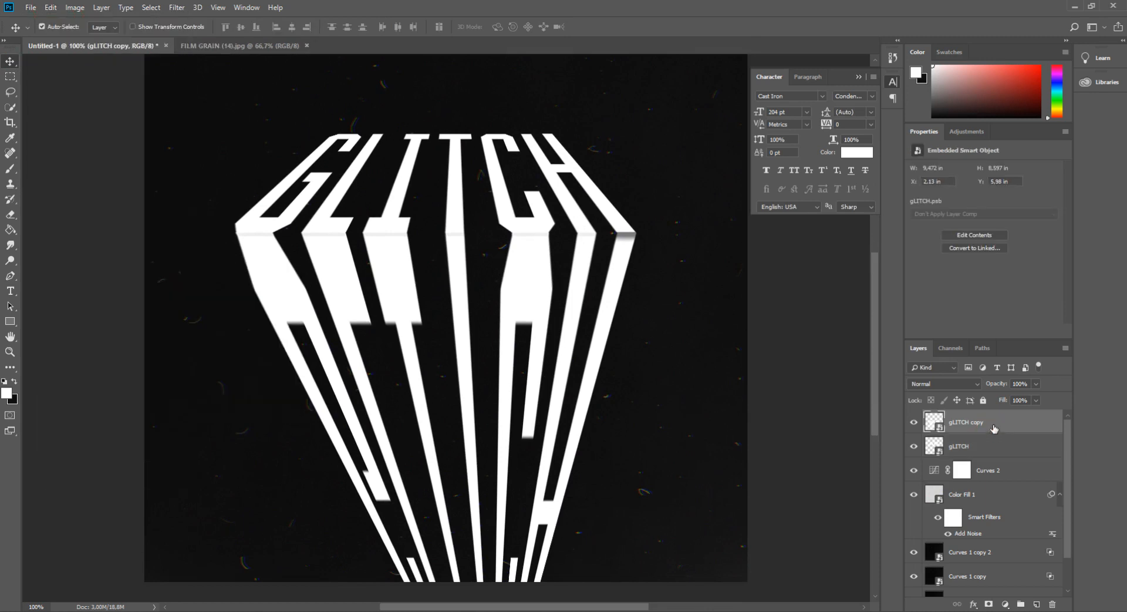
pyautogui.click(50, 7)
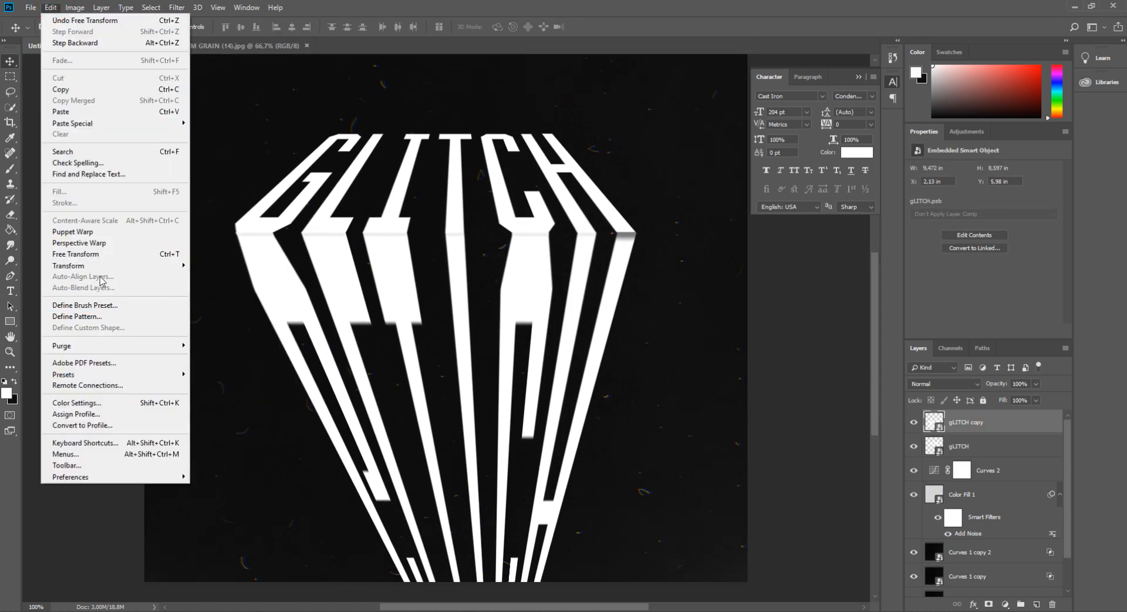
pyautogui.moveTo(117, 266)
pyautogui.click(246, 317)
pyautogui.scroll(-2, 417, 557)
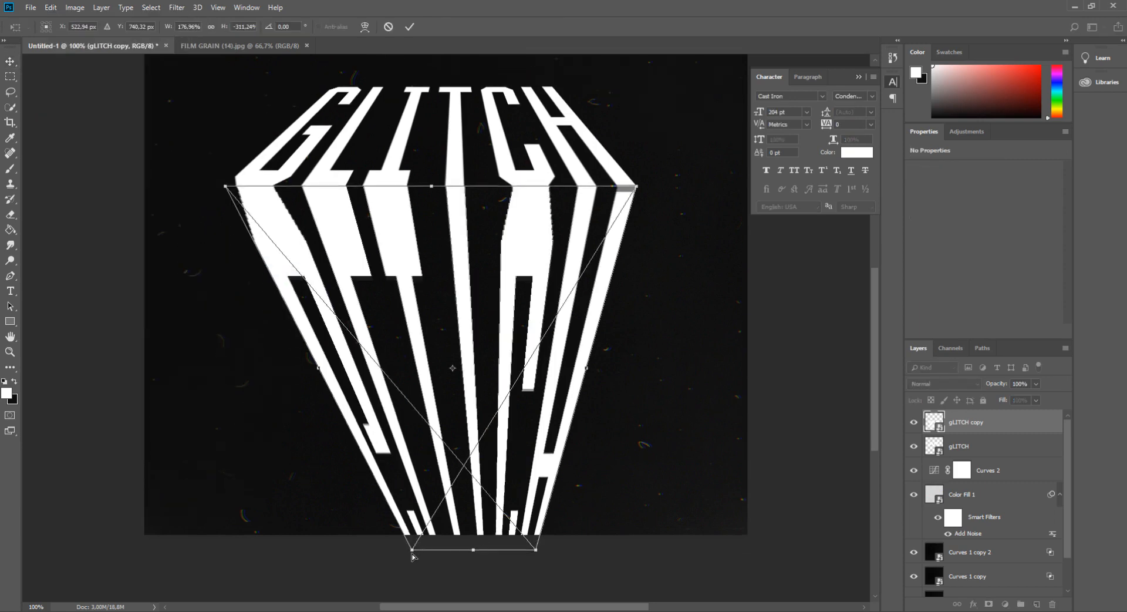
pyautogui.moveTo(405, 551); pyautogui.dragTo(387, 552)
pyautogui.moveTo(535, 552); pyautogui.dragTo(505, 555)
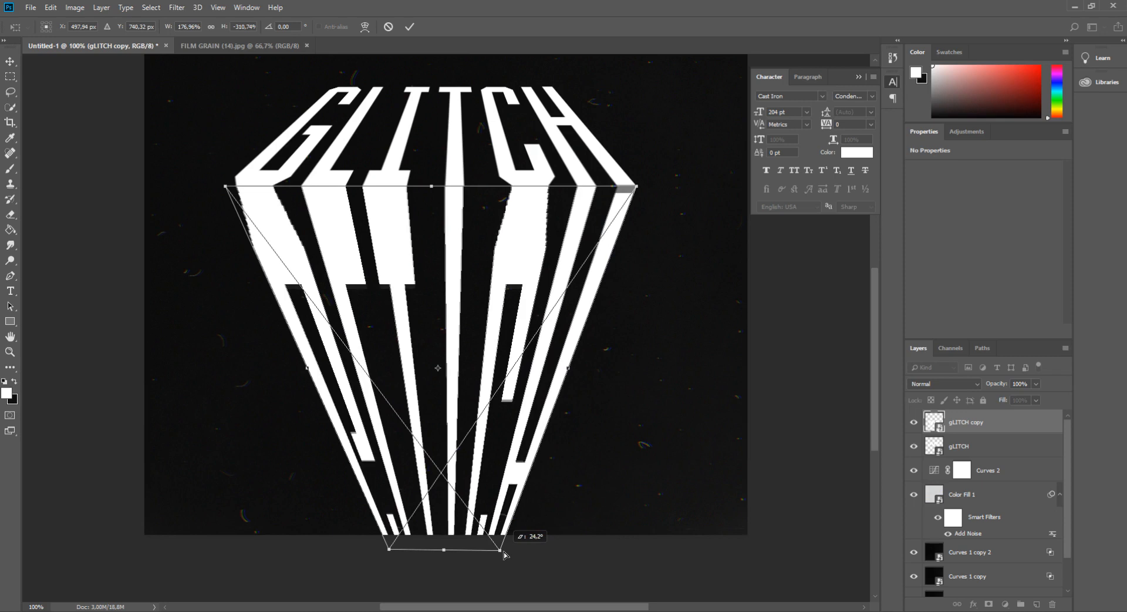
pyautogui.click(9, 69)
pyautogui.press('Return')
# Apply a Motion Blur to the gLITCH copy with a 90° angle and a distance of 100 pixels.
pyautogui.hotkey('ctrl', '-')
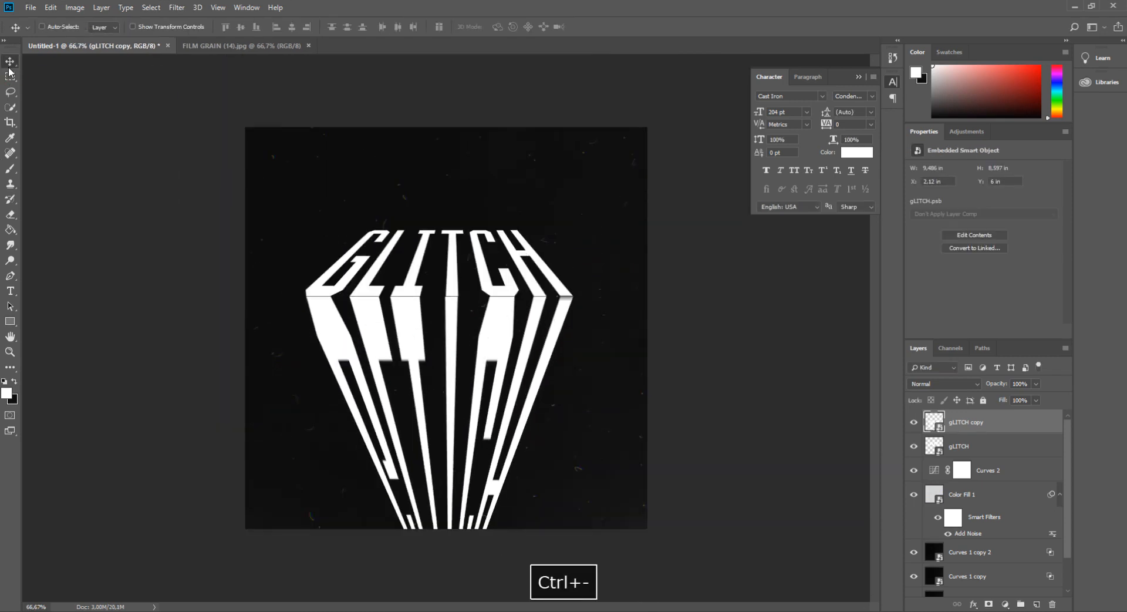
pyautogui.hotkey('ctrl', '-')
pyautogui.hotkey('ctrl', '-')
pyautogui.hotkey('ctrl', '+')
pyautogui.hotkey('ctrl', '+')
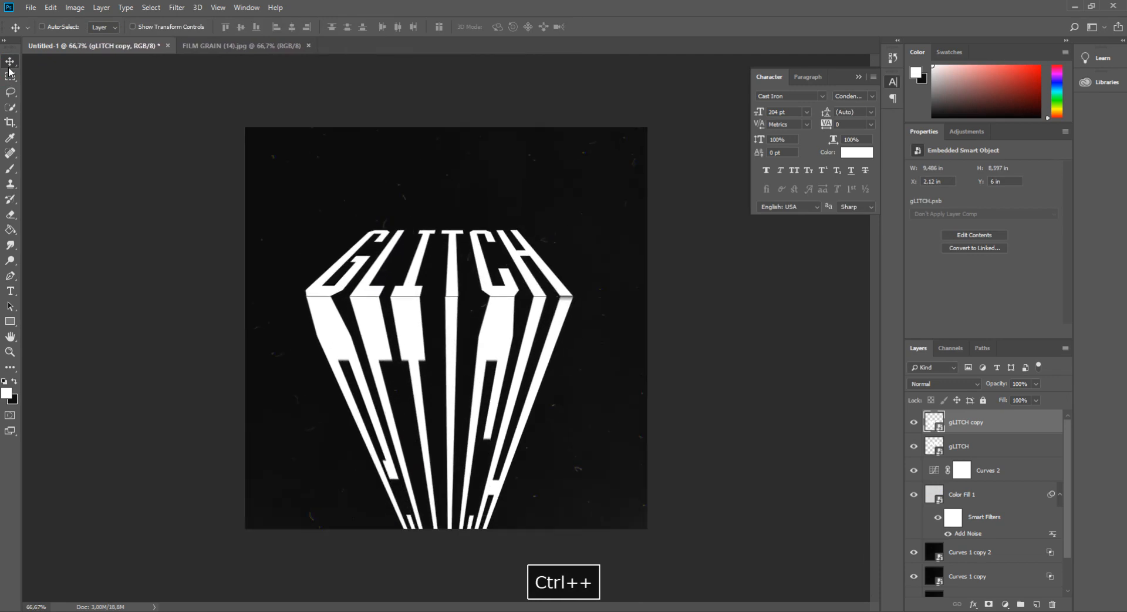
pyautogui.click(176, 7)
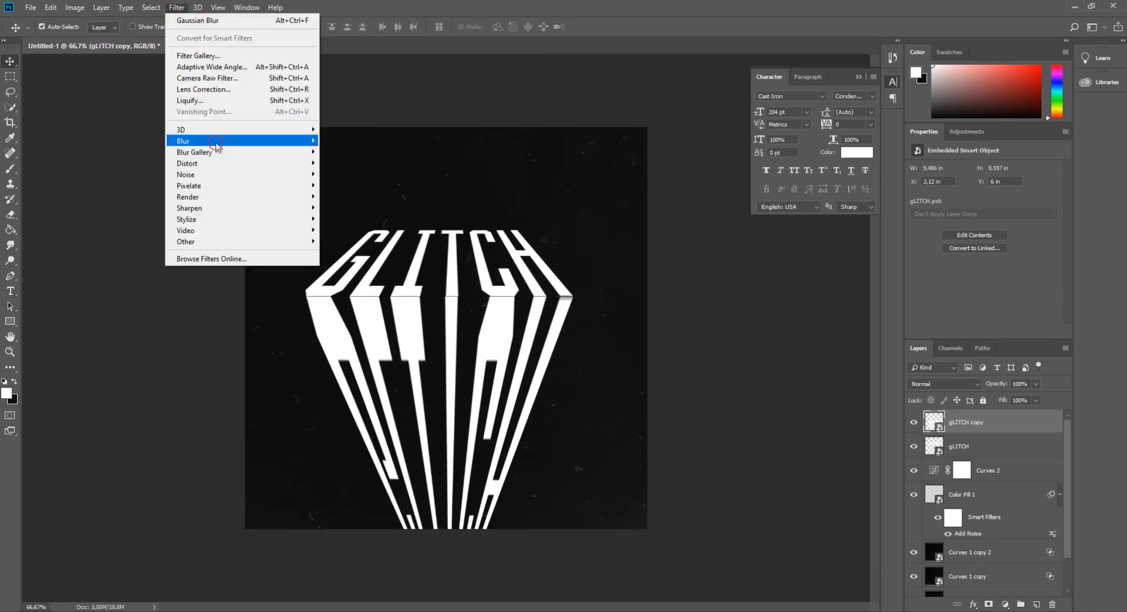
pyautogui.moveTo(220, 142)
pyautogui.click(350, 208)
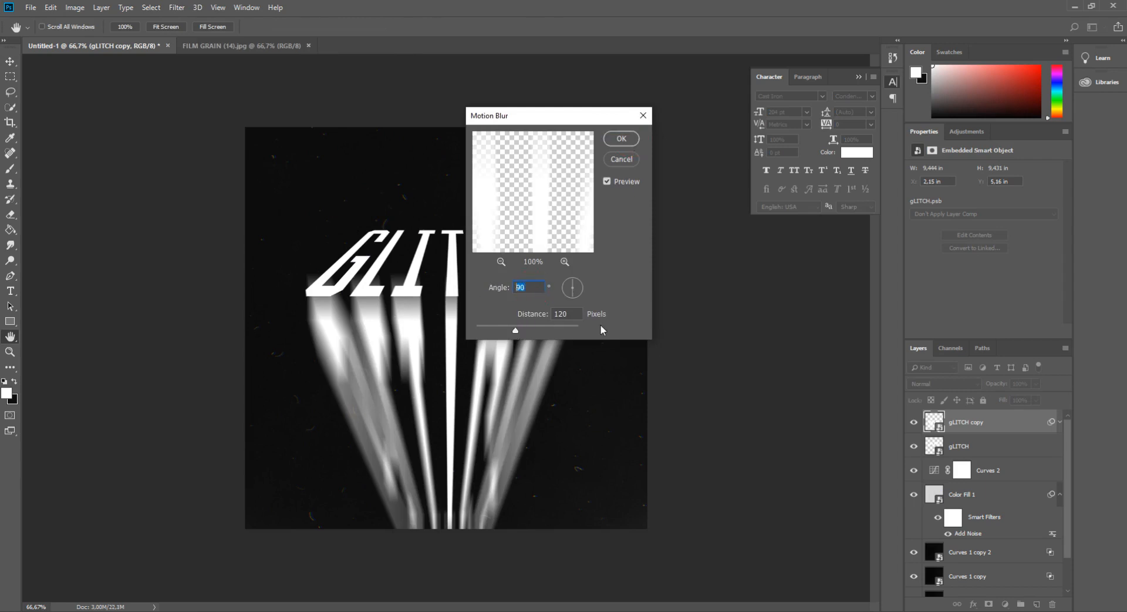
pyautogui.write('100')
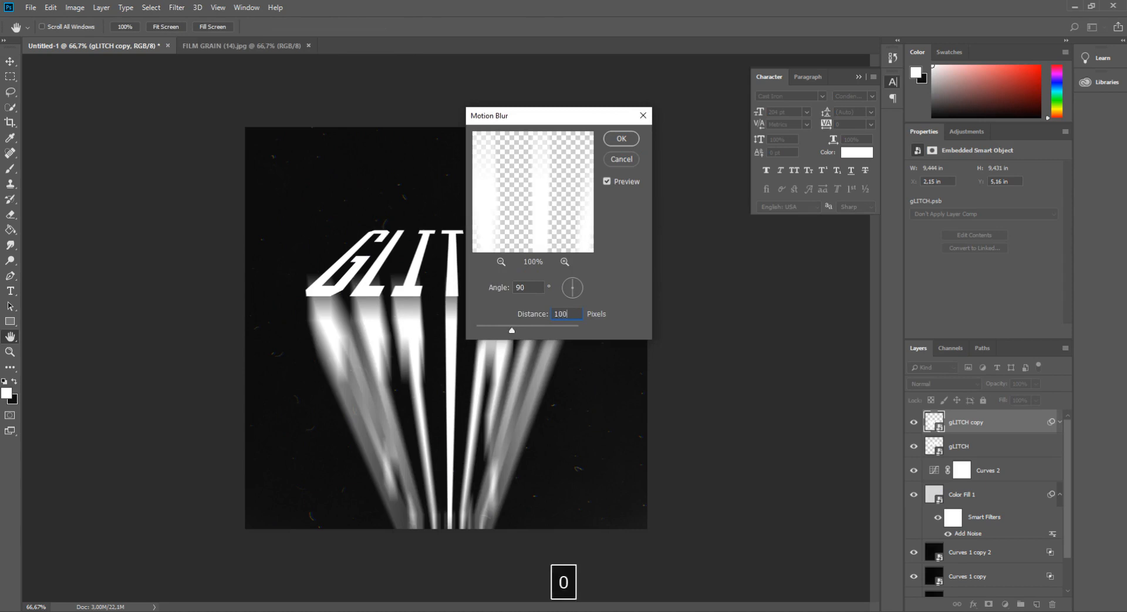
pyautogui.press('Return')
# Place the gLITCH copy below the gLITCH layer and convert both layers into one smart object.
pyautogui.moveTo(1009, 429); pyautogui.dragTo(998, 494)
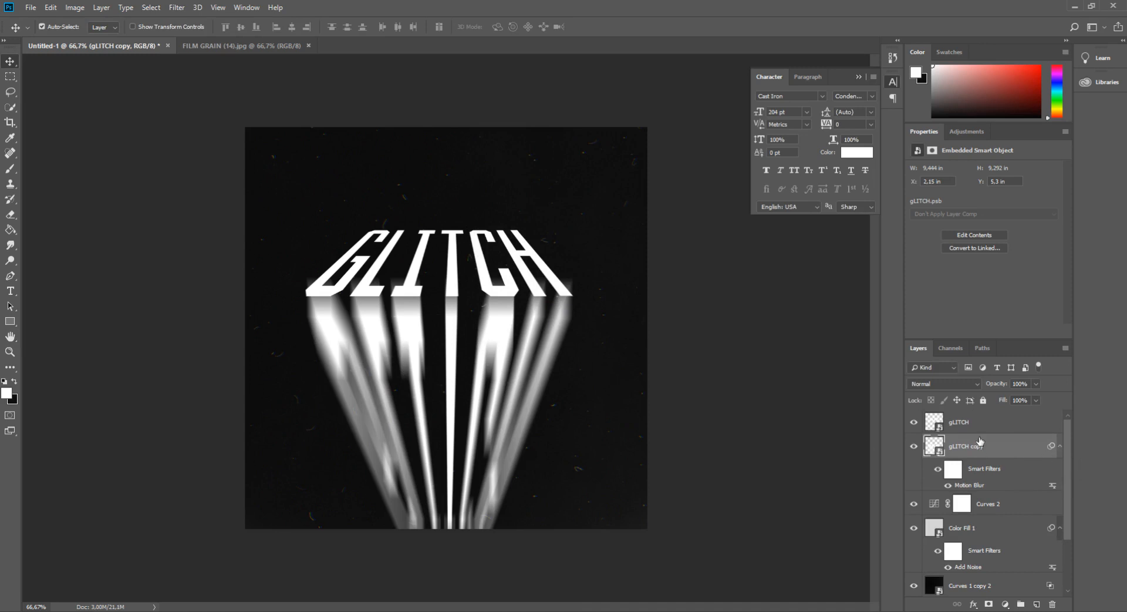
pyautogui.keyDown('ctrl'); pyautogui.click(964, 428); pyautogui.keyUp('ctrl')
pyautogui.rightClick(963, 426)
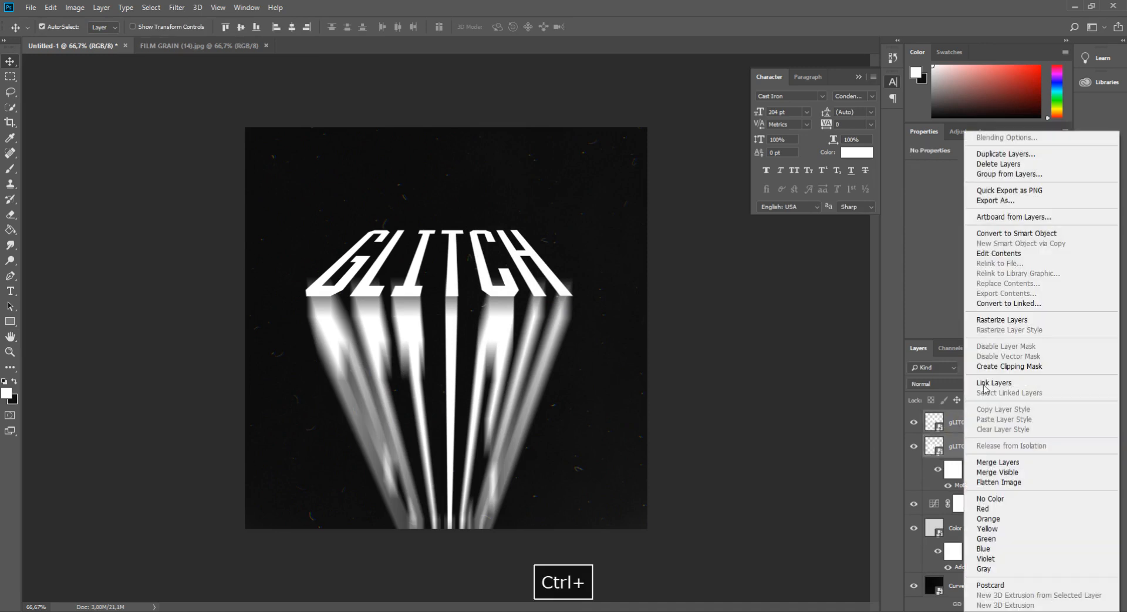
pyautogui.click(1016, 233)
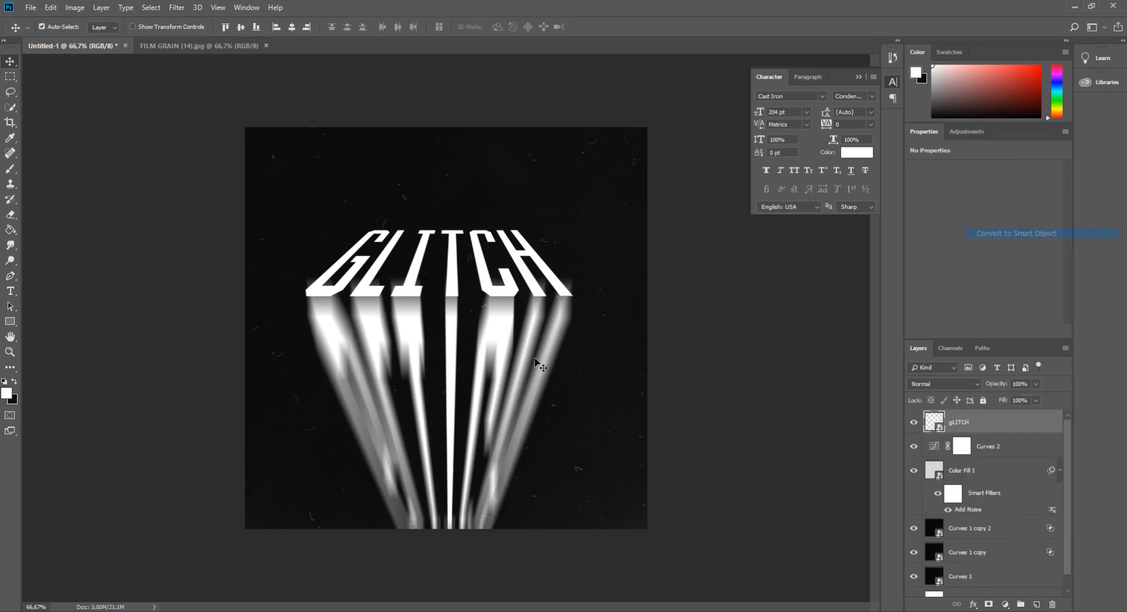
pyautogui.click(9, 247)
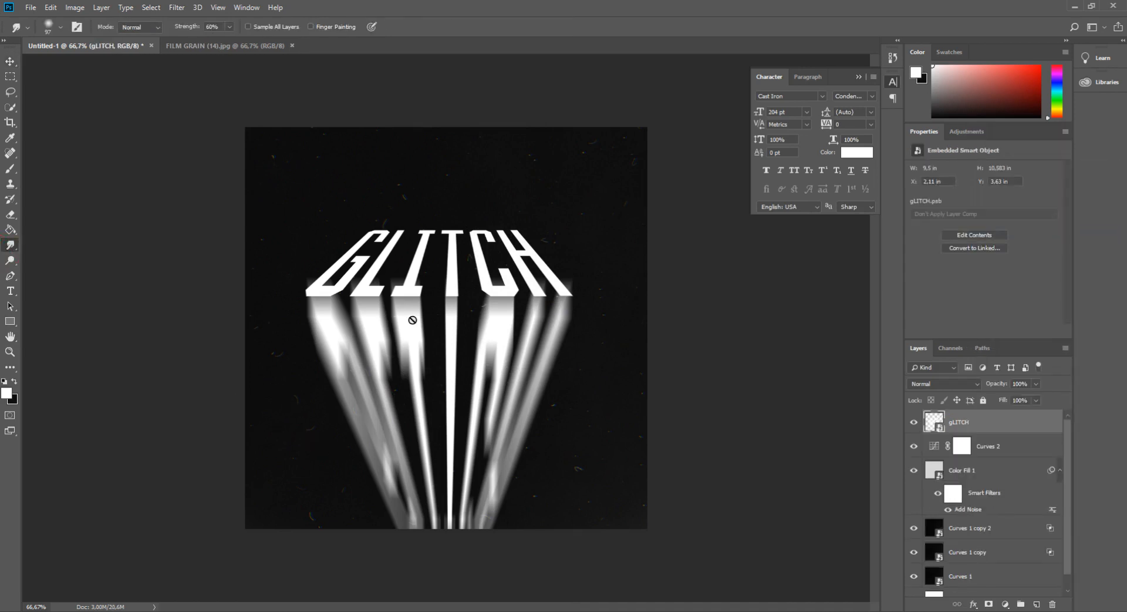
# Duplicate the gLITCH smart object and turn off the red channel in the copy's blending options.
pyautogui.hotkey('ctrl', 'j')
pyautogui.doubleClick(1006, 419)
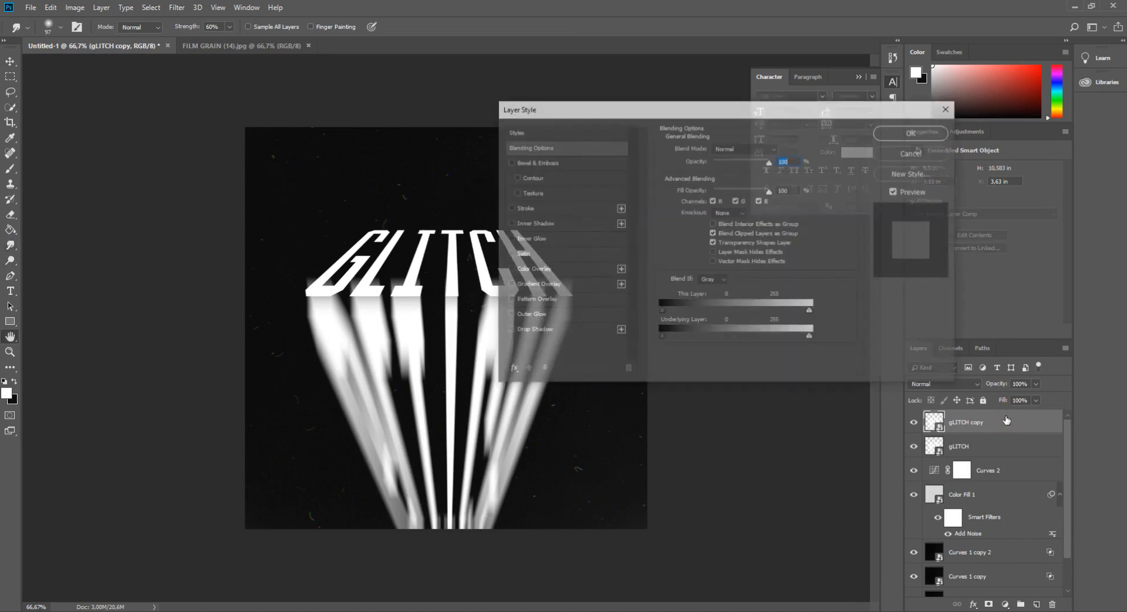
pyautogui.click(722, 201)
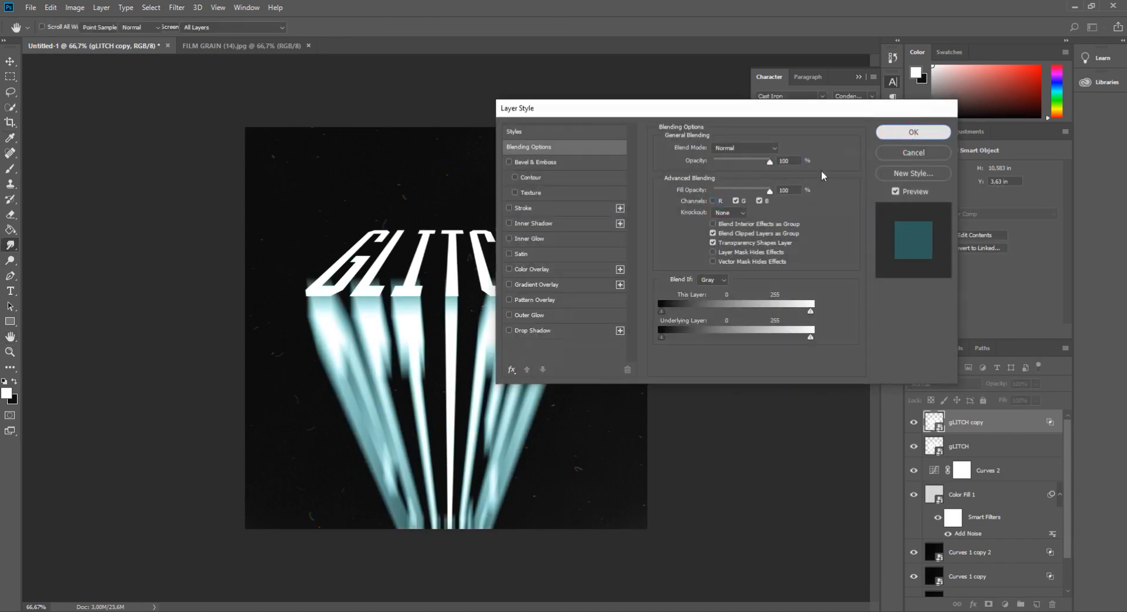
pyautogui.click(902, 134)
# Offset the gLITCH copy slightly to the left of the original, at an X position of 509 px.
pyautogui.hotkey('ctrl', 't')
pyautogui.moveTo(521, 370); pyautogui.dragTo(513, 365)
pyautogui.press('Right')
pyautogui.press('Right')
pyautogui.press('Right')
pyautogui.press('Right')
pyautogui.press('Right')
pyautogui.press('Right')
pyautogui.press('Right')
pyautogui.press('Right')
pyautogui.press('Right')
pyautogui.press('Right')
pyautogui.press('Right')
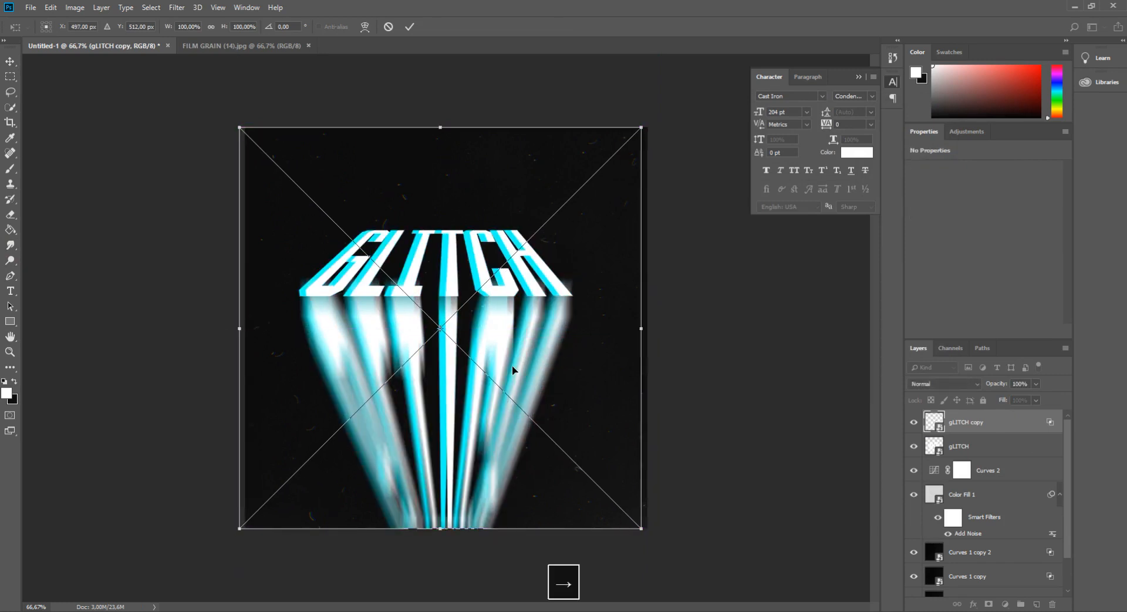
pyautogui.press('Right')
pyautogui.press('Right')
pyautogui.press('Right')
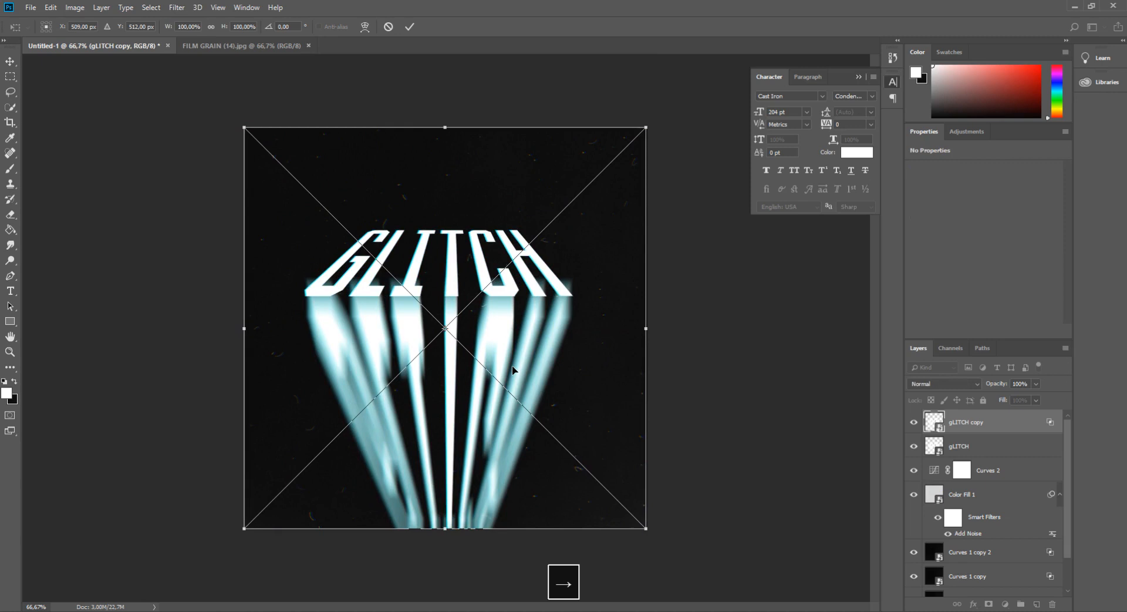
pyautogui.click(8, 57)
pyautogui.press('Return')
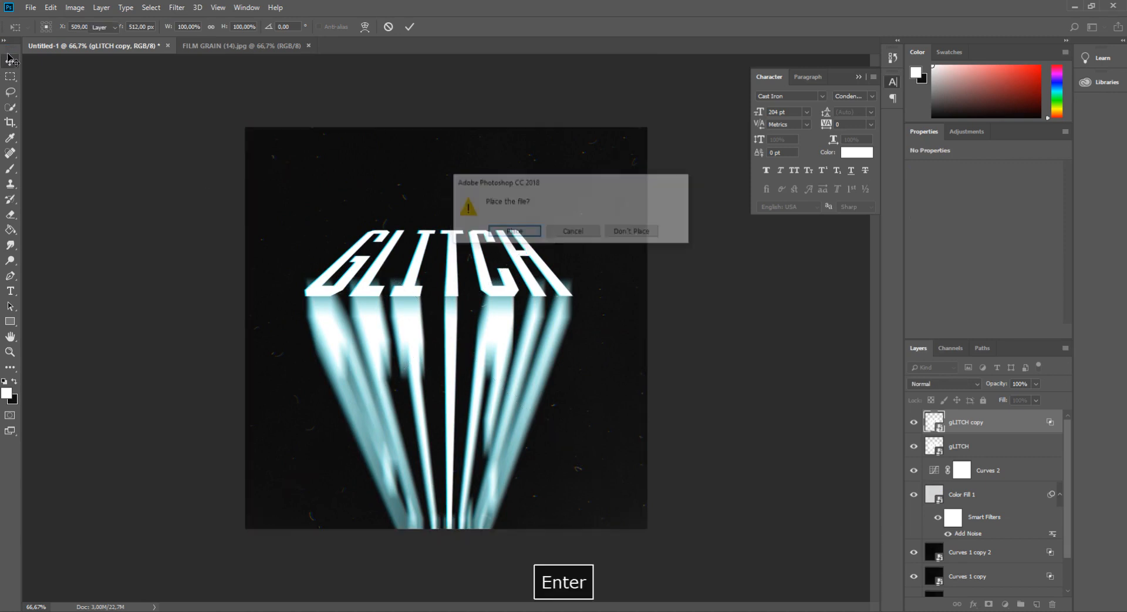
# Duplicate the gLITCH copy as gLITCH copy 2 and limit its blending to the blue channel.
pyautogui.hotkey('ctrl', 'j')
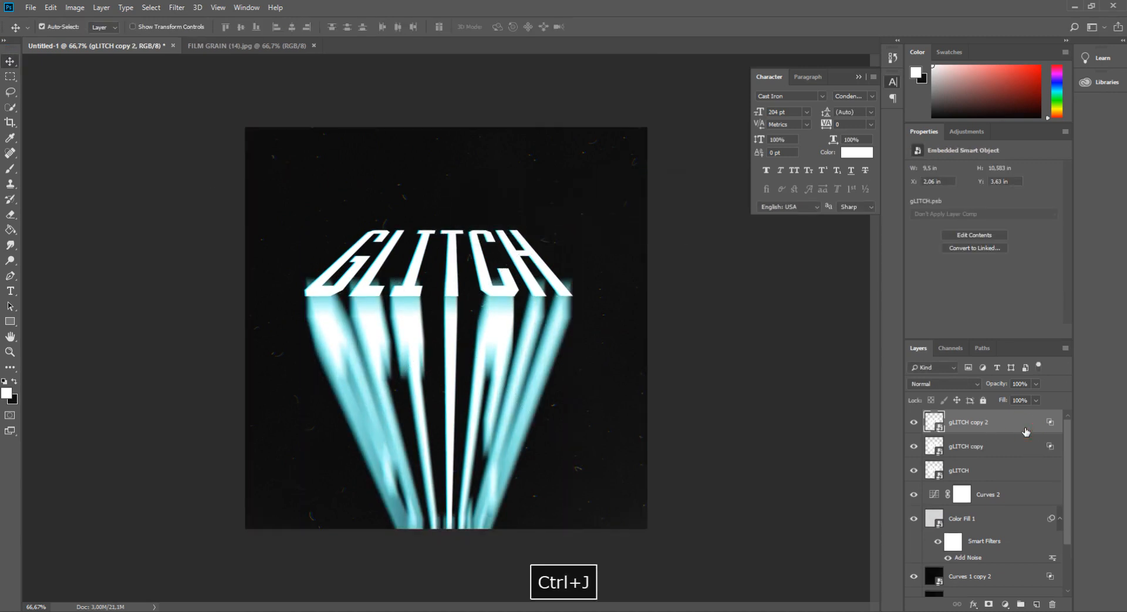
pyautogui.doubleClick(1026, 432)
pyautogui.click(764, 198)
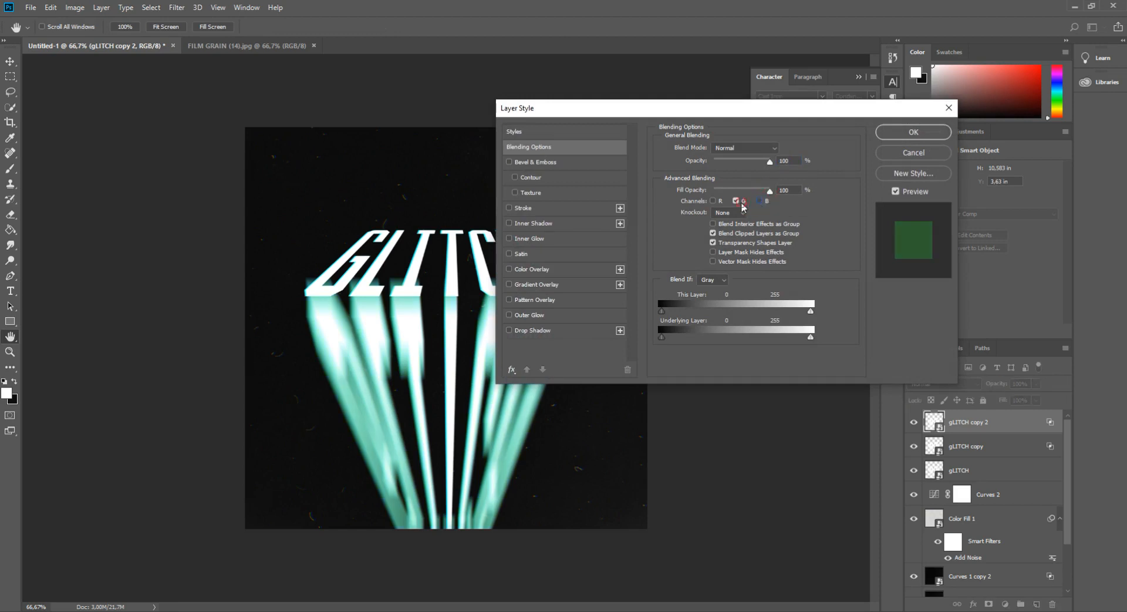
pyautogui.click(740, 200)
pyautogui.click(761, 203)
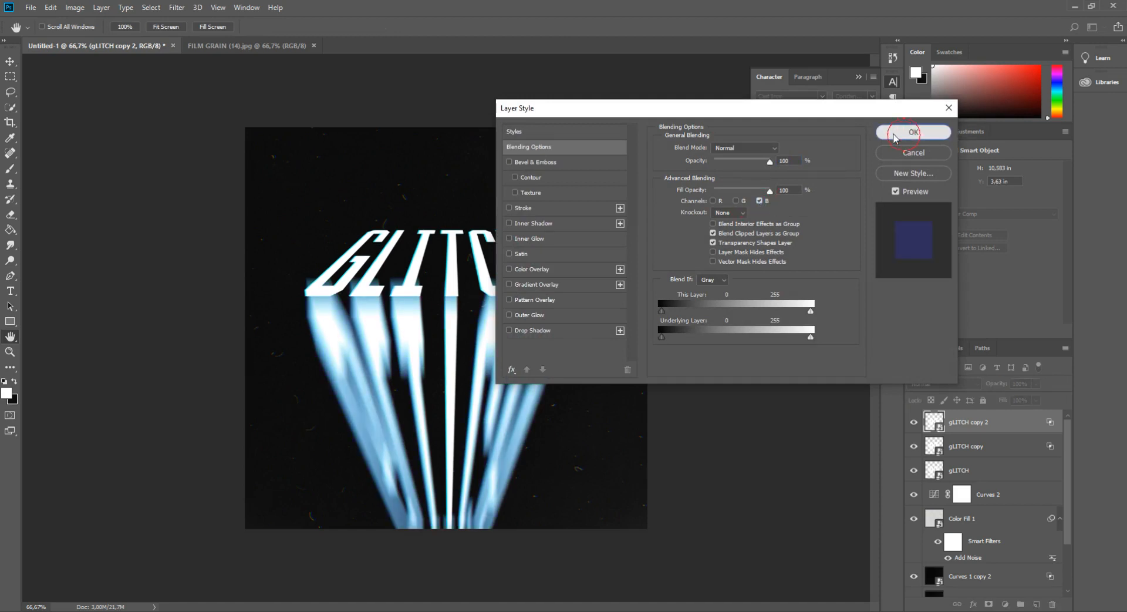
pyautogui.click(914, 132)
# Offset gLITCH copy 2 slightly to the right of the other layers, at an X position of 517 px.
pyautogui.hotkey('ctrl', 't')
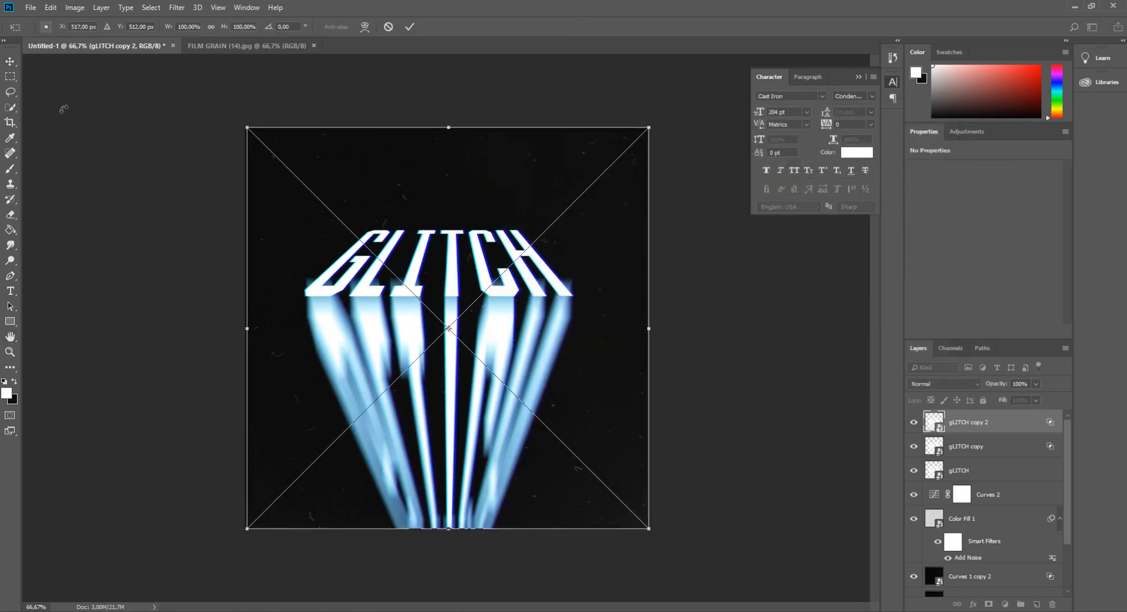
pyautogui.press('Return')
pyautogui.press('Left')
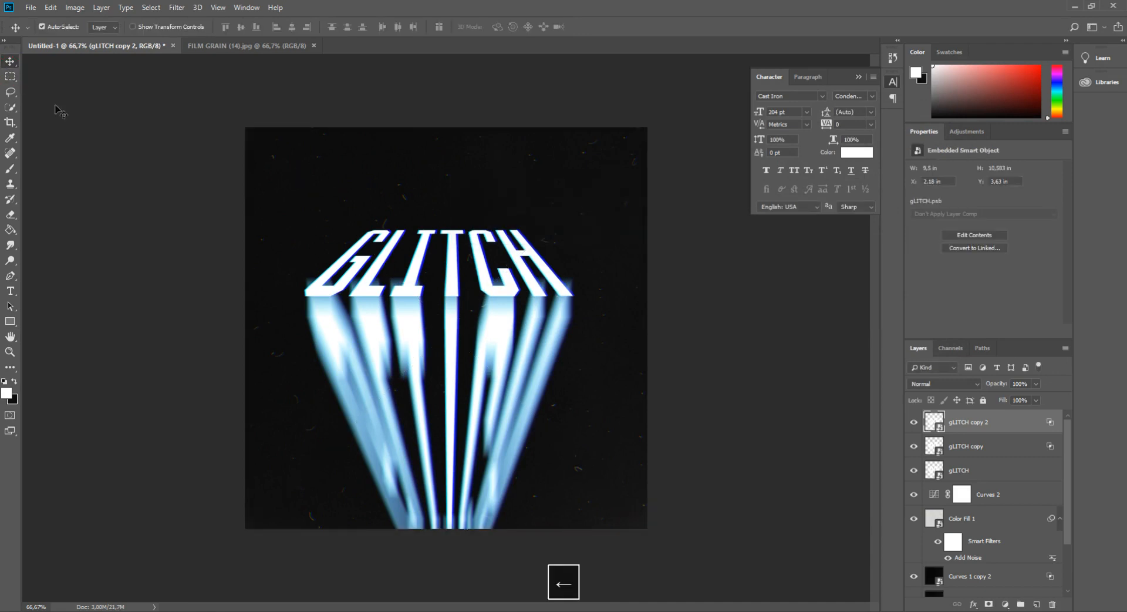
# Enable the red channel alongside blue for gLITCH copy 2 and nudge the layer to X 2.13 in.
pyautogui.doubleClick(1010, 424)
pyautogui.click(736, 201)
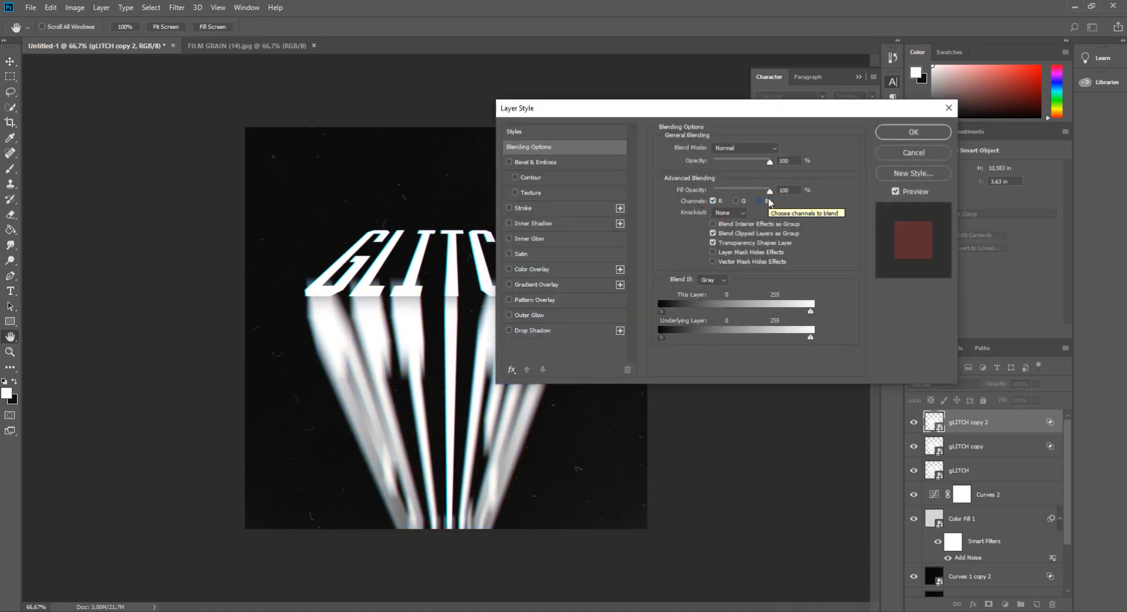
pyautogui.click(760, 201)
pyautogui.click(717, 202)
pyautogui.click(717, 202)
pyautogui.click(896, 135)
pyautogui.press('Right')
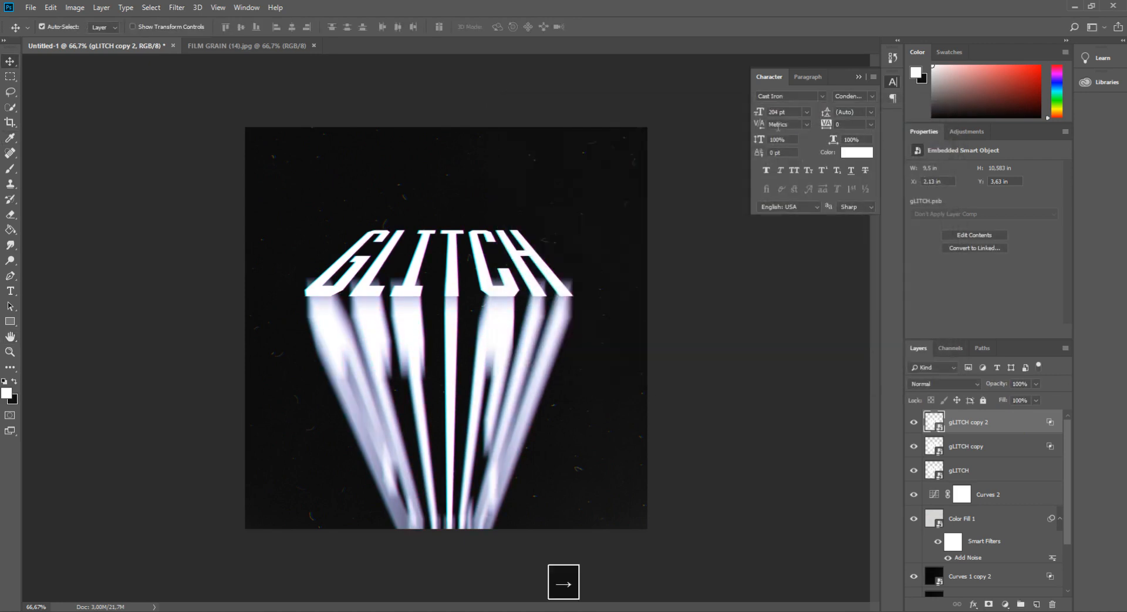
# Combine gLITCH, gLITCH copy and gLITCH copy 2 into a single smart object.
pyautogui.hotkey('ctrl', '+')
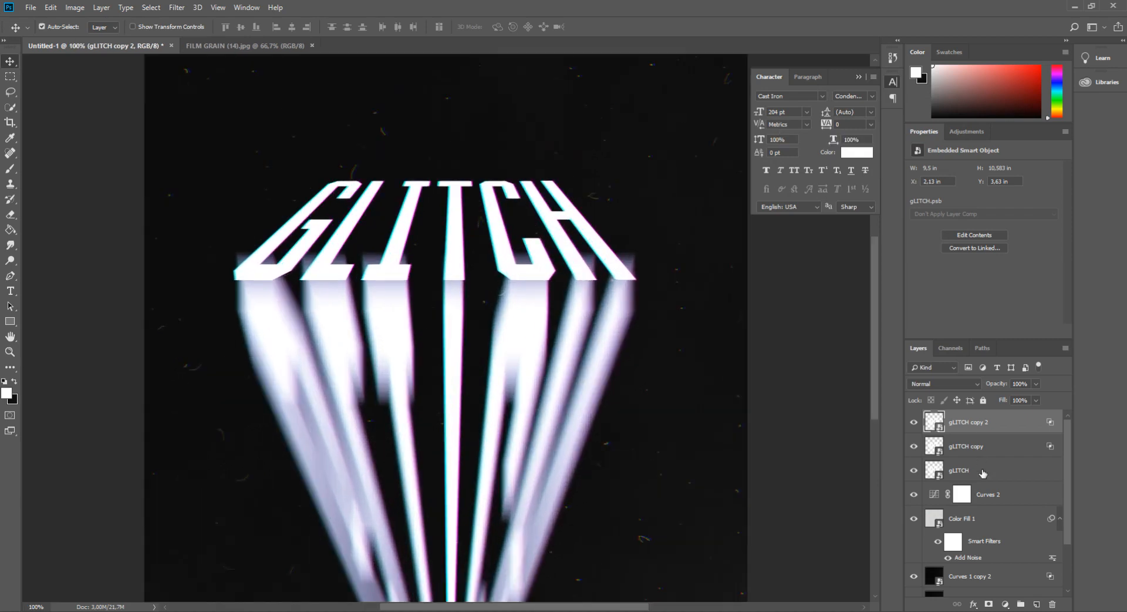
pyautogui.keyDown('shift'); pyautogui.click(984, 474); pyautogui.keyUp('shift')
pyautogui.rightClick(984, 474)
pyautogui.click(890, 235)
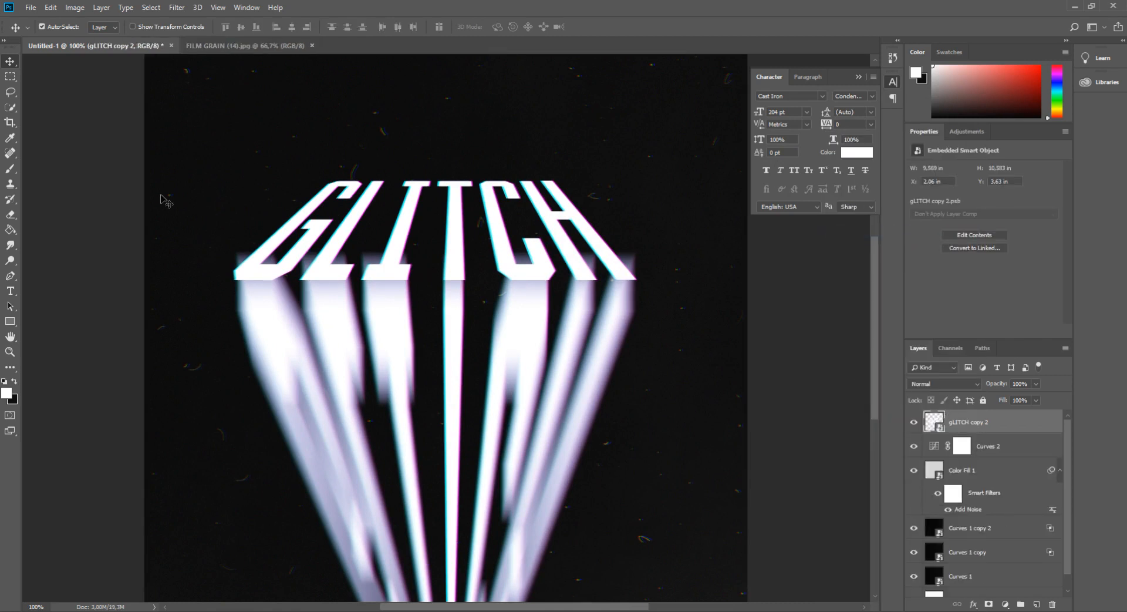
# Rasterize the combined gLITCH copy 2 smart object so the Smudge tool can edit it.
pyautogui.click(10, 246)
pyautogui.click(272, 309)
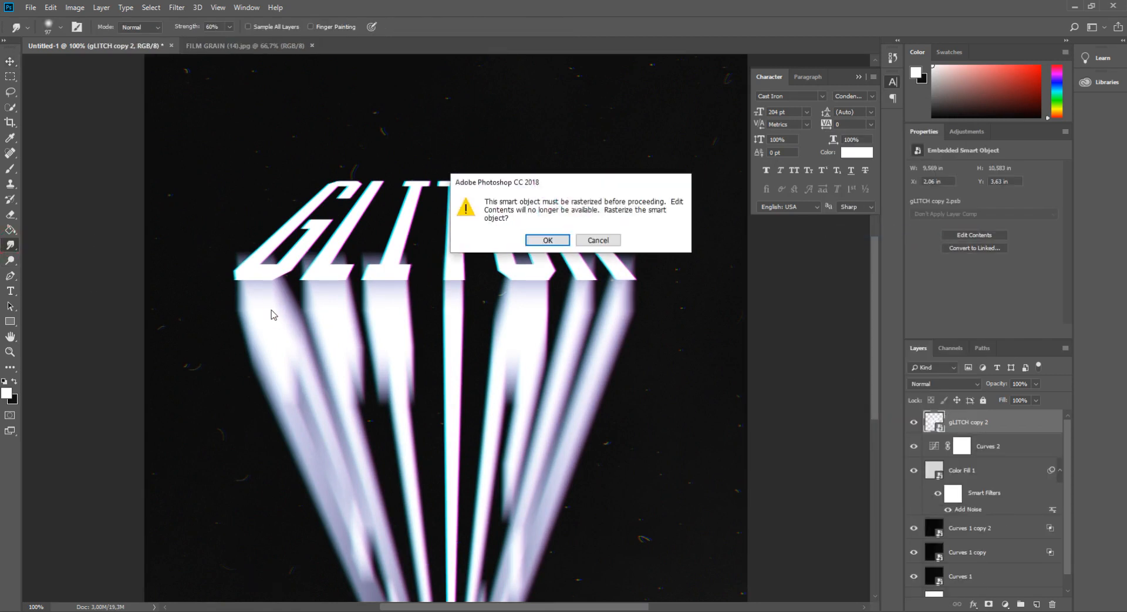
pyautogui.press('Return')
# Try a Smudge stroke downward from the base of the letter G and undo it.
pyautogui.click(216, 25)
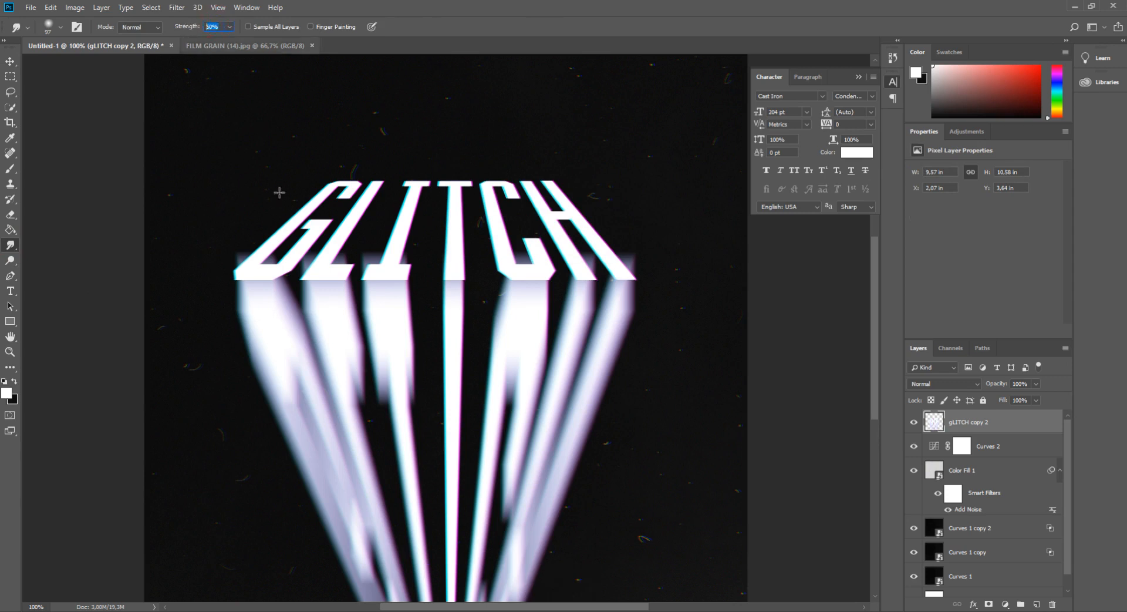
pyautogui.moveTo(260, 276); pyautogui.dragTo(270, 324)
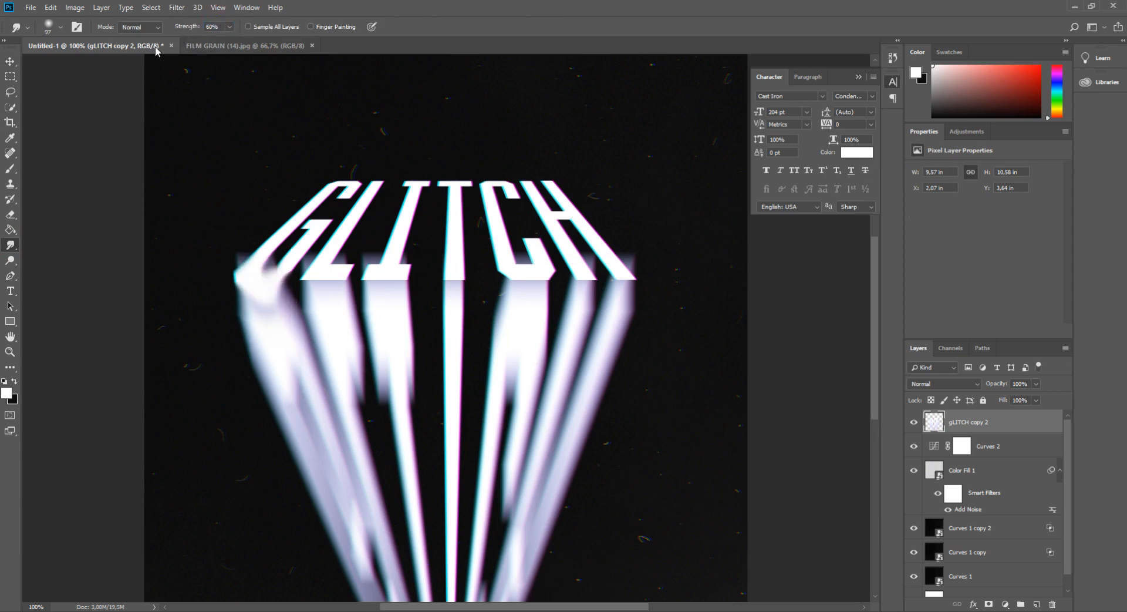
pyautogui.hotkey('ctrl', 'z')
# Smudge the extensions below the letters G, L, I, T and C downward into wavy strands with the Smudge tool at 60% strength.
pyautogui.press('capslock')
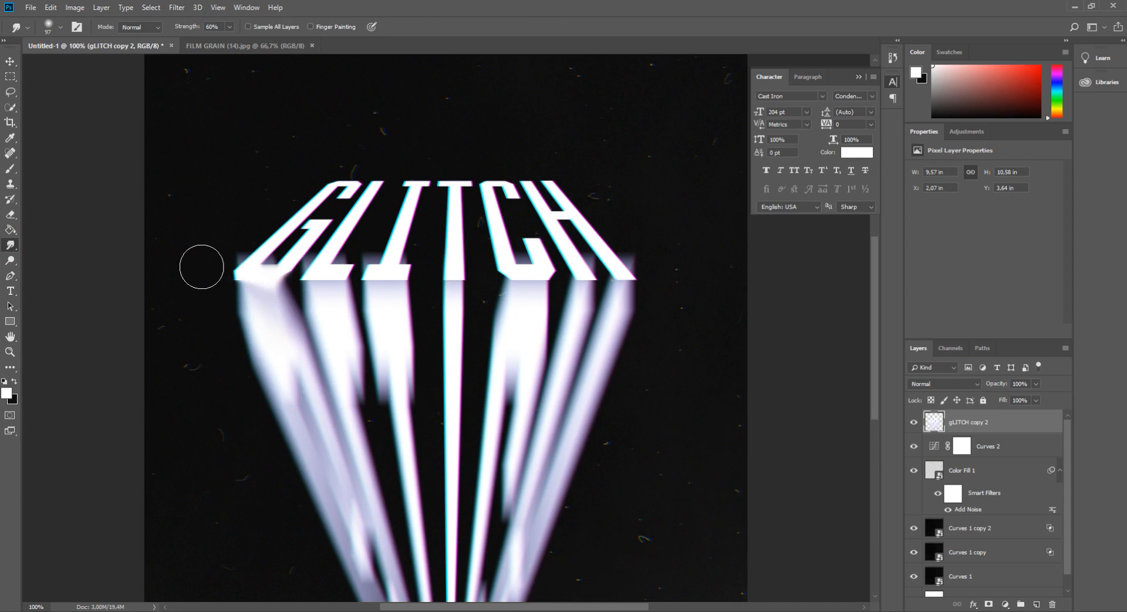
pyautogui.moveTo(232, 245)
pyautogui.mouseDown()
pyautogui.moveTo(220, 325)
pyautogui.moveTo(262, 316)
pyautogui.moveTo(285, 352)
pyautogui.moveTo(267, 303)
pyautogui.moveTo(317, 465)
pyautogui.moveTo(314, 295)
pyautogui.moveTo(329, 347)
pyautogui.moveTo(340, 294)
pyautogui.moveTo(347, 346)
pyautogui.mouseUp()
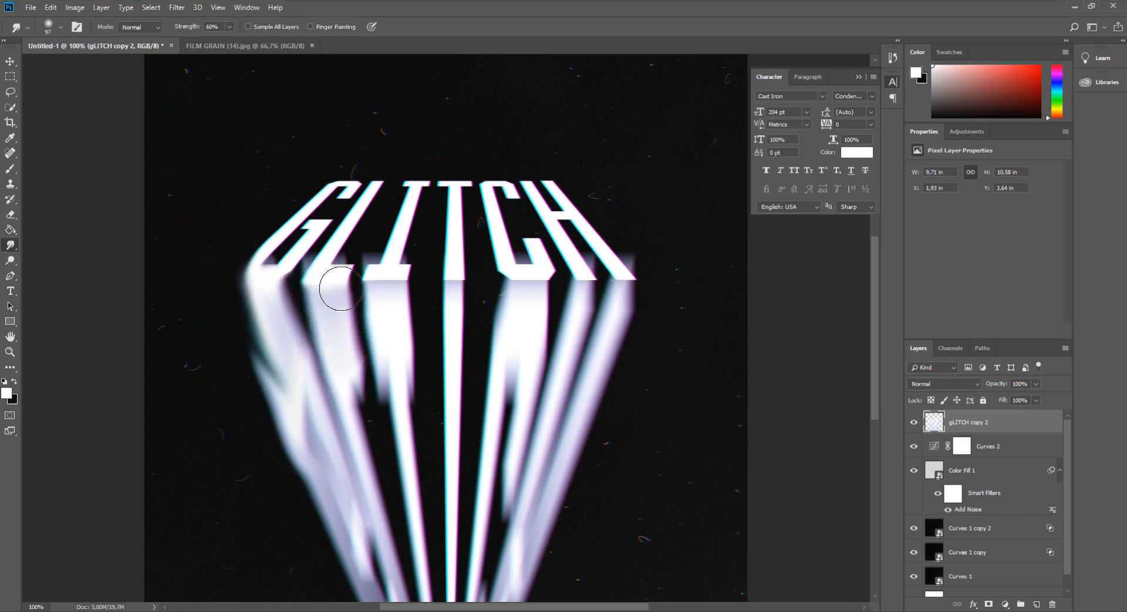
pyautogui.moveTo(340, 296)
pyautogui.mouseDown()
pyautogui.moveTo(348, 407)
pyautogui.moveTo(379, 320)
pyautogui.moveTo(374, 292)
pyautogui.moveTo(393, 370)
pyautogui.moveTo(398, 287)
pyautogui.moveTo(390, 377)
pyautogui.mouseUp()
pyautogui.moveTo(372, 291); pyautogui.dragTo(387, 445)
pyautogui.moveTo(457, 291)
pyautogui.mouseDown()
pyautogui.moveTo(440, 414)
pyautogui.moveTo(444, 295)
pyautogui.moveTo(425, 434)
pyautogui.mouseUp()
pyautogui.moveTo(511, 289); pyautogui.dragTo(504, 377)
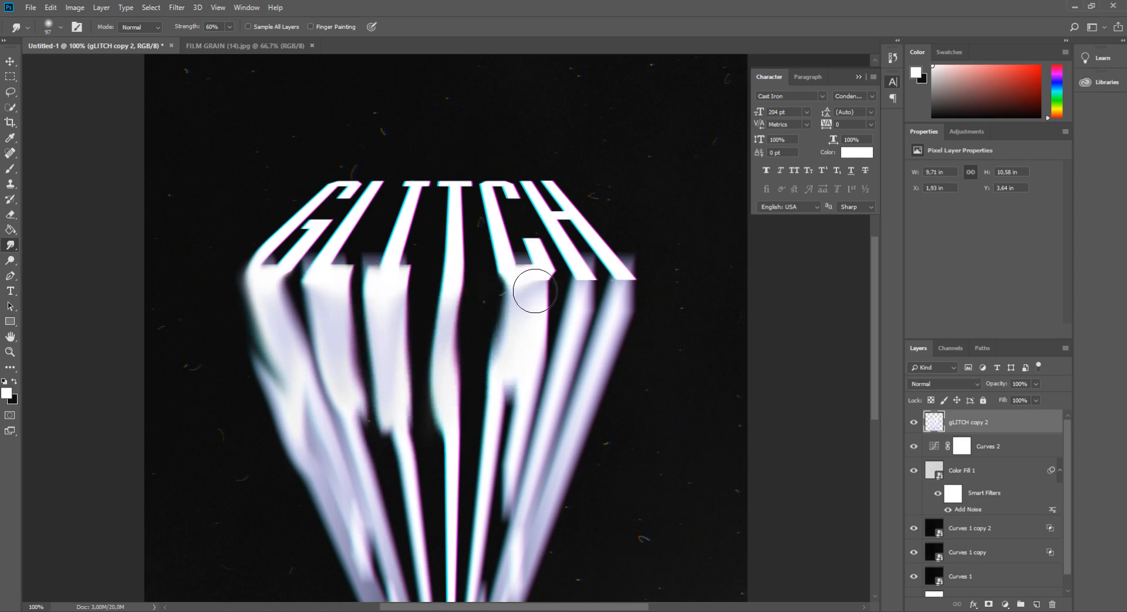
pyautogui.moveTo(534, 293); pyautogui.dragTo(505, 428)
pyautogui.moveTo(544, 296)
pyautogui.mouseDown()
pyautogui.moveTo(523, 364)
pyautogui.moveTo(508, 491)
pyautogui.mouseUp()
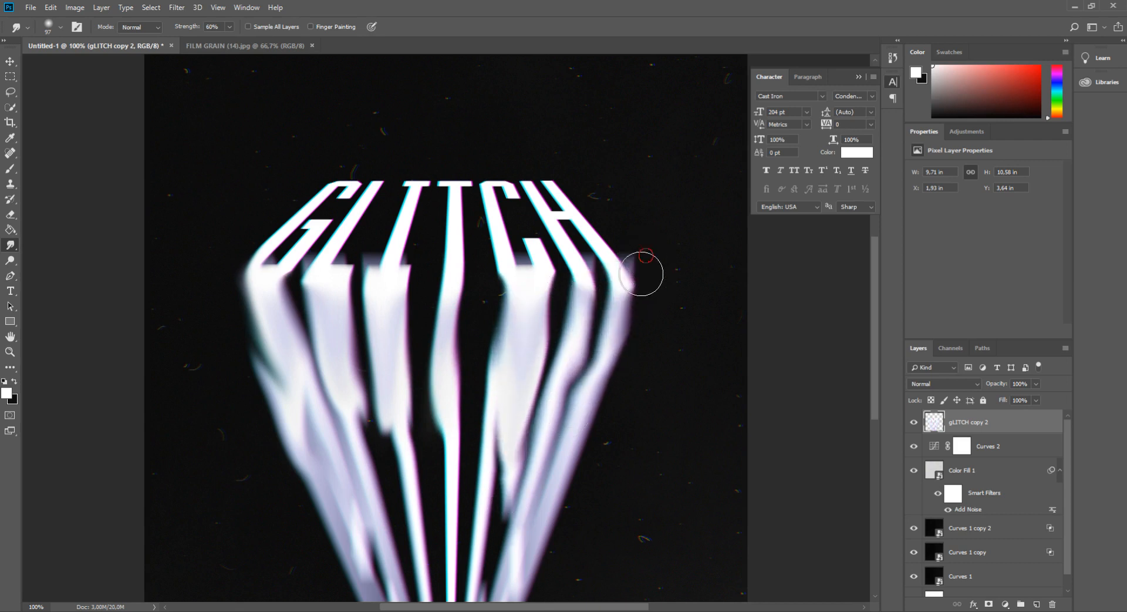
# Smudge both strands below the letter H downward and inward, starting from the outer corner.
pyautogui.moveTo(644, 270); pyautogui.dragTo(618, 359)
pyautogui.moveTo(624, 314); pyautogui.dragTo(566, 466)
pyautogui.moveTo(576, 318); pyautogui.dragTo(519, 501)
# Smudge the lower parts of the I, T and C strands into curved, merging shapes.
pyautogui.moveTo(485, 465)
pyautogui.mouseDown()
pyautogui.moveTo(470, 516)
pyautogui.moveTo(483, 574)
pyautogui.mouseUp()
pyautogui.moveTo(447, 425); pyautogui.dragTo(425, 569)
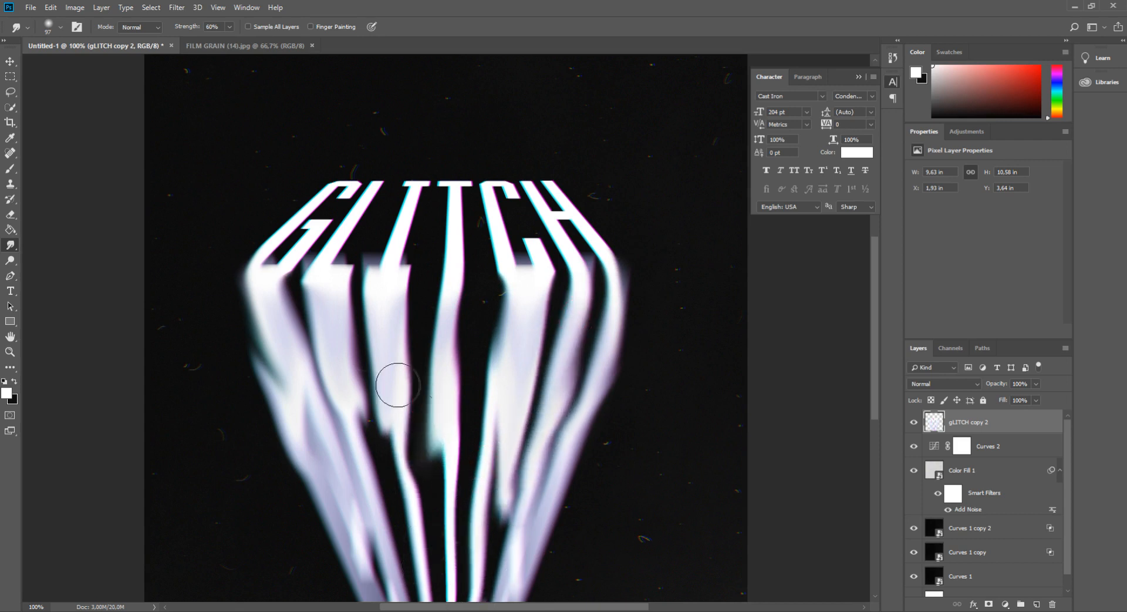
pyautogui.moveTo(387, 400); pyautogui.dragTo(432, 551)
pyautogui.moveTo(407, 465); pyautogui.dragTo(453, 566)
pyautogui.moveTo(446, 471); pyautogui.dragTo(465, 578)
pyautogui.moveTo(491, 529); pyautogui.dragTo(437, 585)
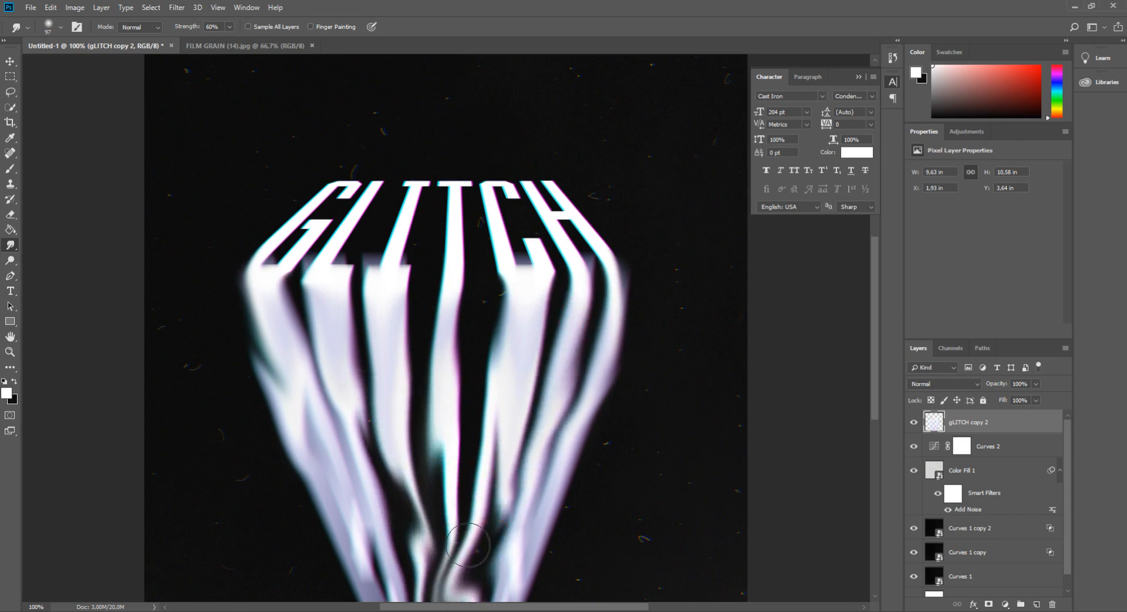
# Smudge the lower ends of the T, C and I strands down to the canvas's bottom edge.
pyautogui.scroll(-2, 464, 555)
pyautogui.moveTo(469, 514)
pyautogui.mouseDown()
pyautogui.moveTo(424, 569)
pyautogui.moveTo(463, 575)
pyautogui.mouseUp()
pyautogui.moveTo(456, 395); pyautogui.dragTo(445, 567)
pyautogui.moveTo(475, 420)
pyautogui.mouseDown()
pyautogui.moveTo(490, 559)
pyautogui.moveTo(469, 593)
pyautogui.mouseUp()
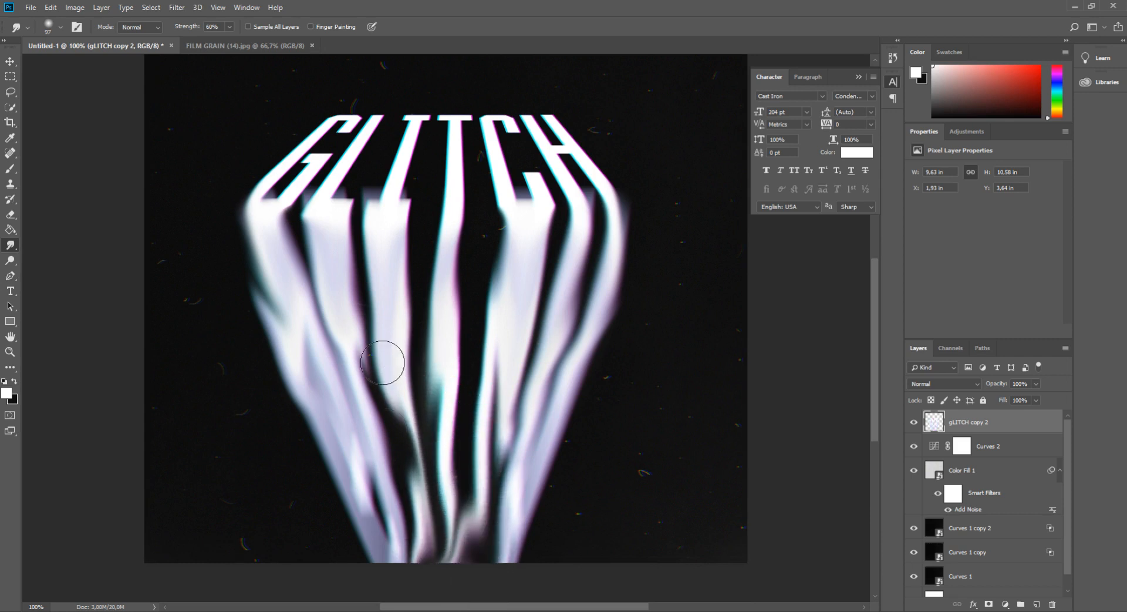
pyautogui.moveTo(380, 363); pyautogui.dragTo(418, 566)
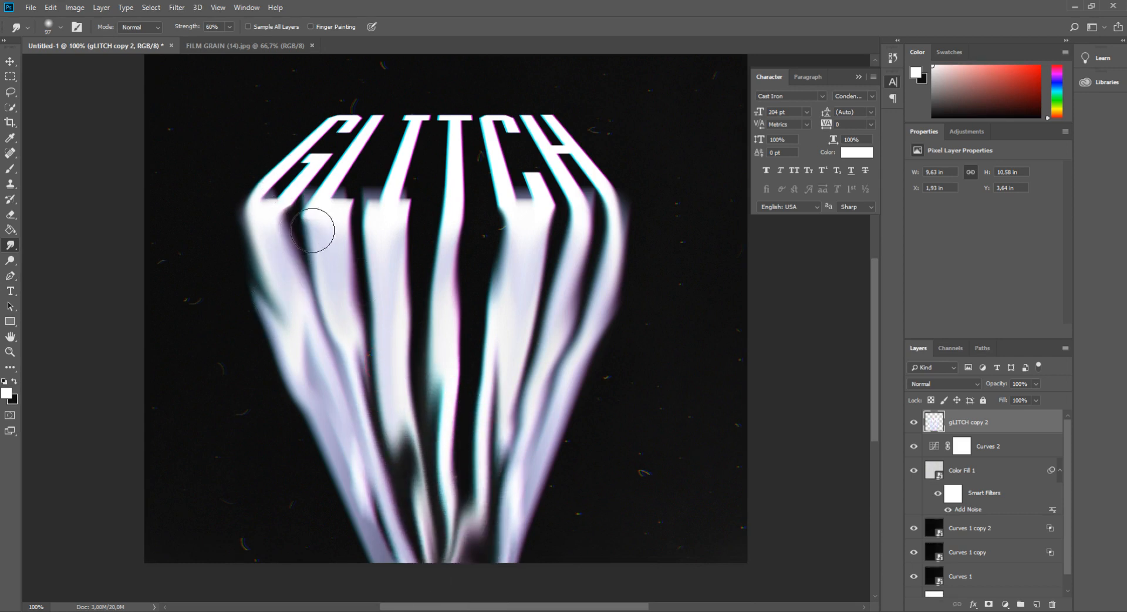
# Smudge the G and L strands just below the letters, undoing the last two strokes.
pyautogui.moveTo(313, 231); pyautogui.dragTo(331, 317)
pyautogui.moveTo(284, 218); pyautogui.dragTo(288, 354)
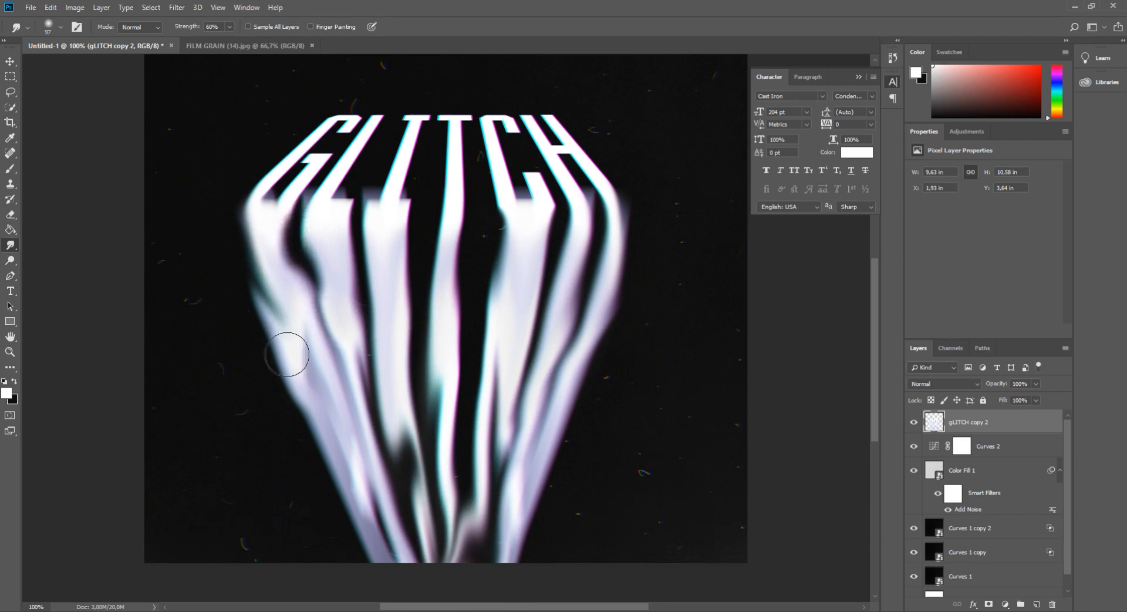
pyautogui.moveTo(278, 253)
pyautogui.mouseDown()
pyautogui.moveTo(273, 224)
pyautogui.moveTo(285, 295)
pyautogui.mouseUp()
pyautogui.hotkey('ctrl', 'alt', 'z')
pyautogui.hotkey('ctrl', 'alt', 'z')
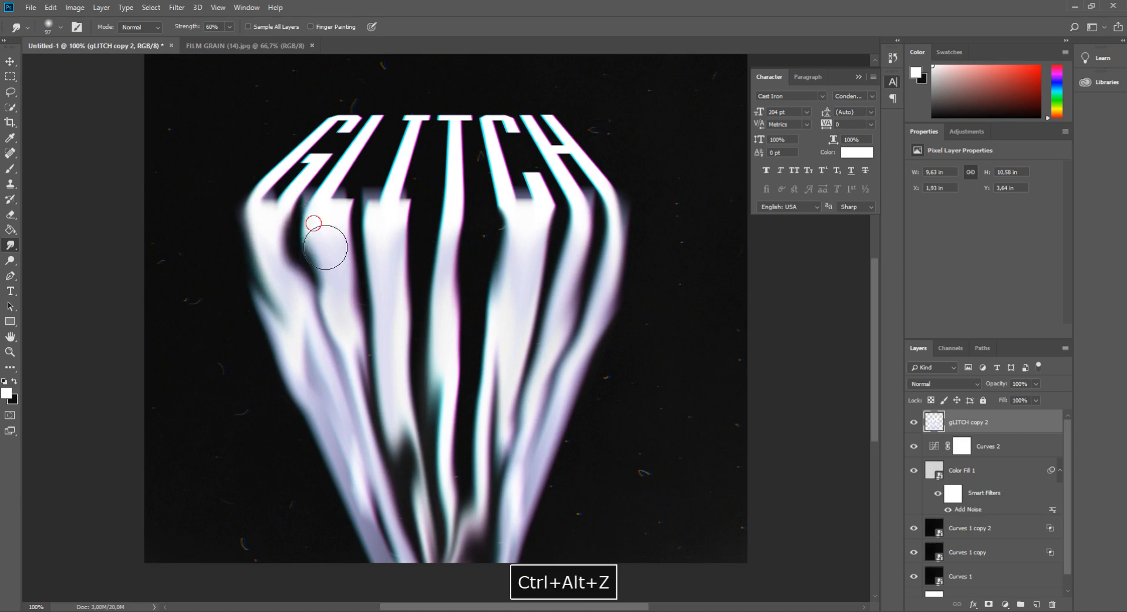
# Smudge the L and I strands downward, undoing and redoing the stroke along the I strand's outer edge.
pyautogui.moveTo(317, 221); pyautogui.dragTo(340, 323)
pyautogui.moveTo(330, 276); pyautogui.dragTo(350, 389)
pyautogui.moveTo(376, 256); pyautogui.dragTo(406, 497)
pyautogui.moveTo(400, 226)
pyautogui.mouseDown()
pyautogui.moveTo(434, 405)
pyautogui.moveTo(445, 292)
pyautogui.moveTo(429, 320)
pyautogui.mouseUp()
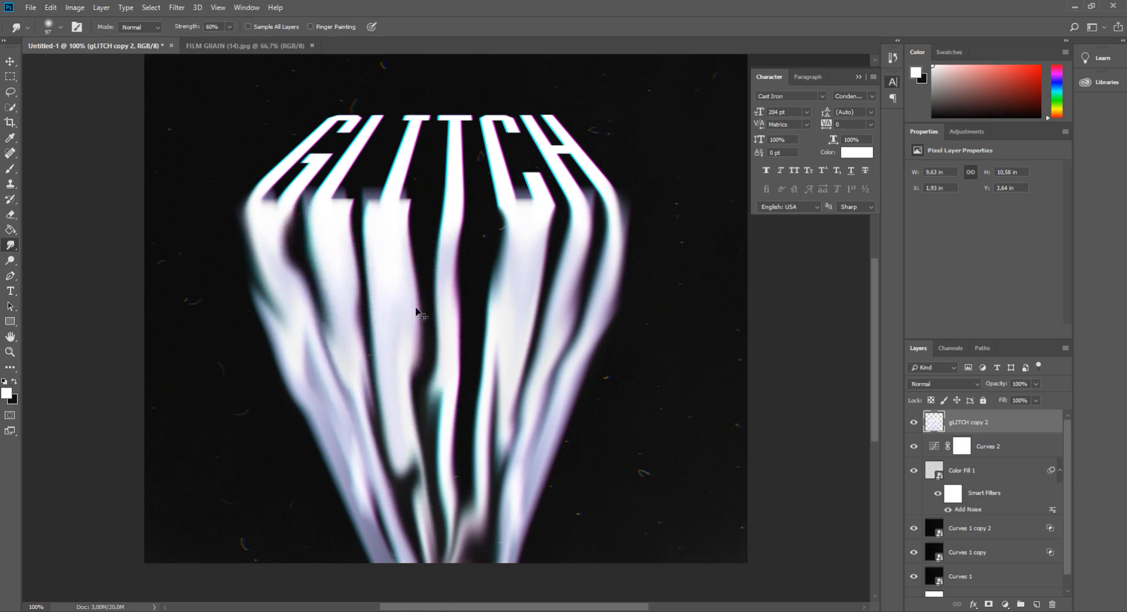
pyautogui.hotkey('ctrl', 'z')
pyautogui.moveTo(420, 265); pyautogui.dragTo(406, 405)
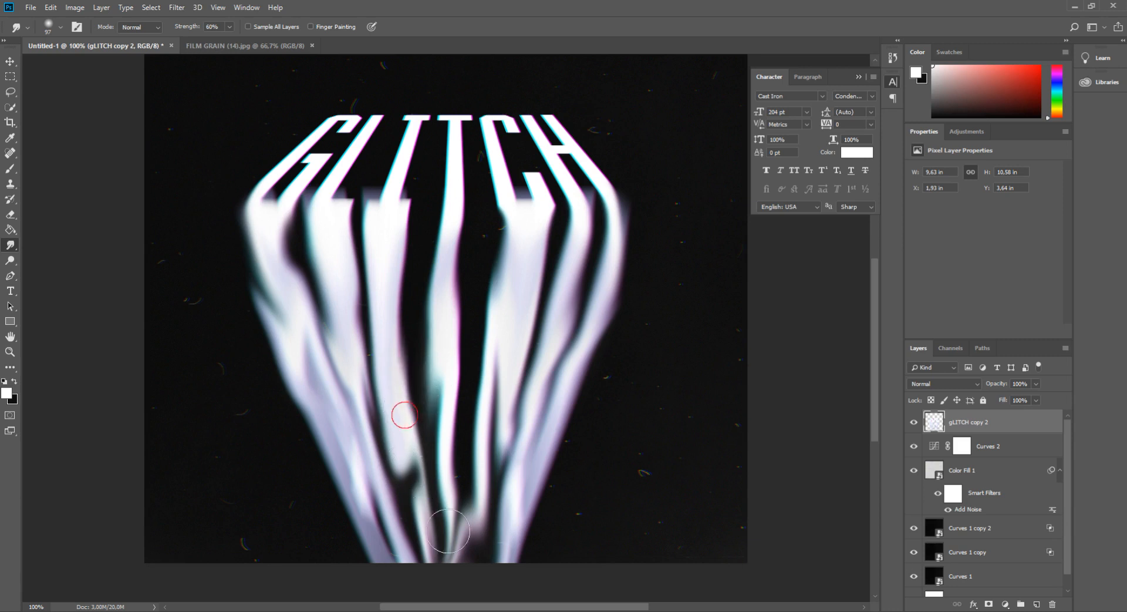
# Smudge the lower I strand and the middle of the T strand toward the narrow bottom of the shape.
pyautogui.moveTo(423, 478); pyautogui.dragTo(456, 559)
pyautogui.moveTo(474, 321); pyautogui.dragTo(456, 574)
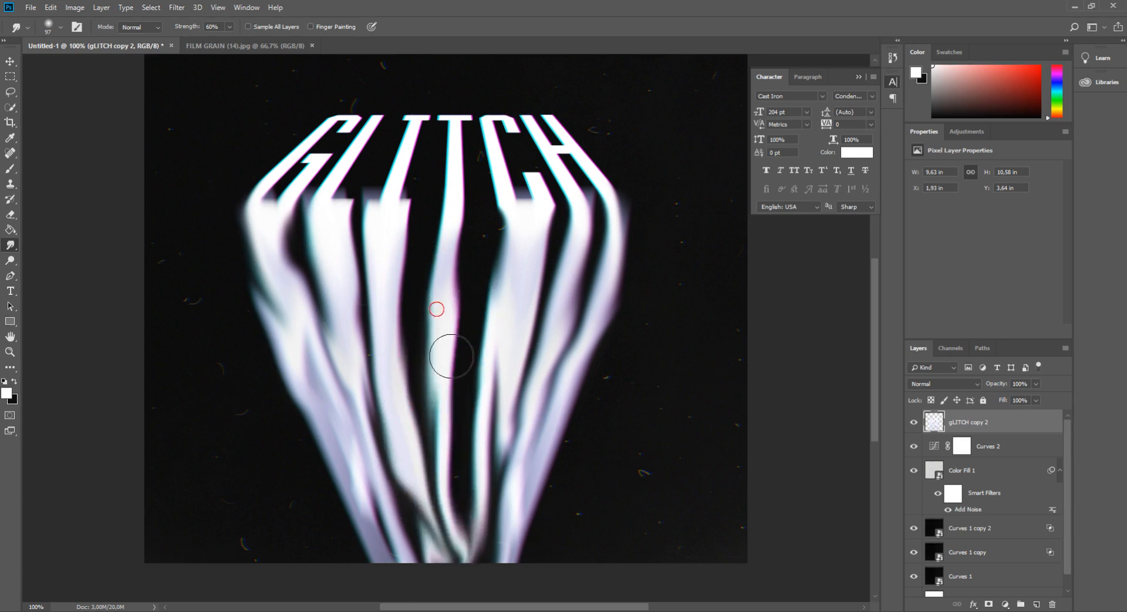
pyautogui.moveTo(437, 309); pyautogui.dragTo(470, 516)
pyautogui.moveTo(470, 441)
pyautogui.mouseDown()
pyautogui.moveTo(496, 605)
pyautogui.moveTo(484, 590)
pyautogui.moveTo(492, 507)
pyautogui.moveTo(499, 582)
pyautogui.moveTo(502, 485)
pyautogui.mouseUp()
# Smudge the C strand downward to its lower end, undoing the first stroke near its top.
pyautogui.moveTo(507, 262)
pyautogui.mouseDown()
pyautogui.moveTo(498, 285)
pyautogui.moveTo(529, 345)
pyautogui.mouseUp()
pyautogui.hotkey('ctrl', 'z')
pyautogui.moveTo(493, 299); pyautogui.dragTo(514, 425)
pyautogui.moveTo(516, 387)
pyautogui.mouseDown()
pyautogui.moveTo(491, 453)
pyautogui.moveTo(497, 582)
pyautogui.mouseUp()
# Try a short Smudge stroke on the upper part of the C strand and undo it.
pyautogui.hotkey('ctrl', '-')
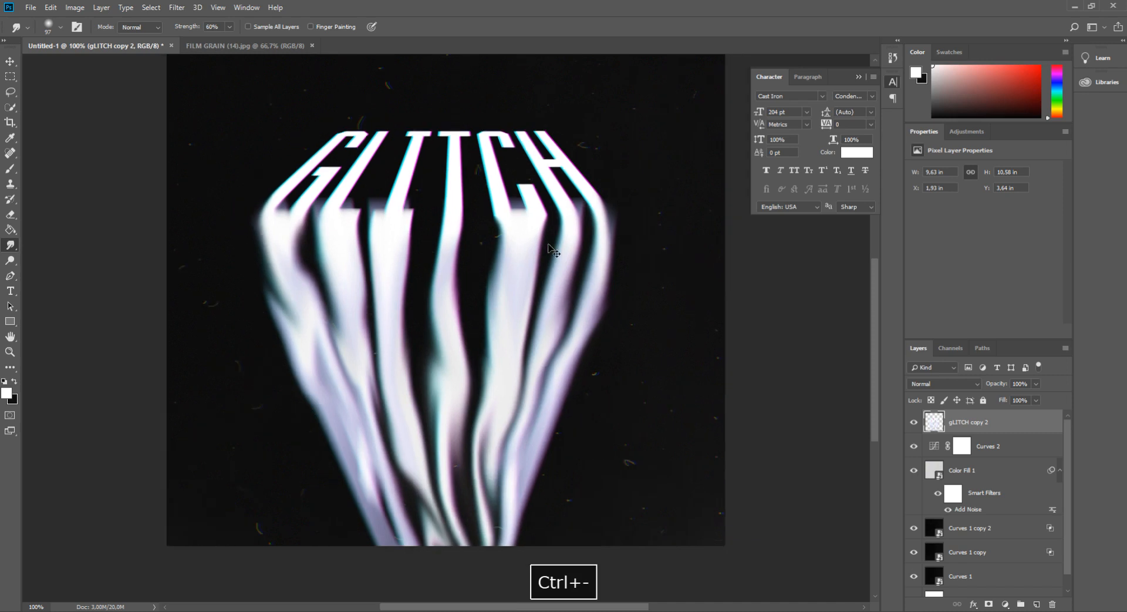
pyautogui.hotkey('ctrl', '-')
pyautogui.hotkey('ctrl', '+')
pyautogui.hotkey('ctrl', '+')
pyautogui.moveTo(520, 300); pyautogui.dragTo(503, 322)
pyautogui.hotkey('ctrl', 'z')
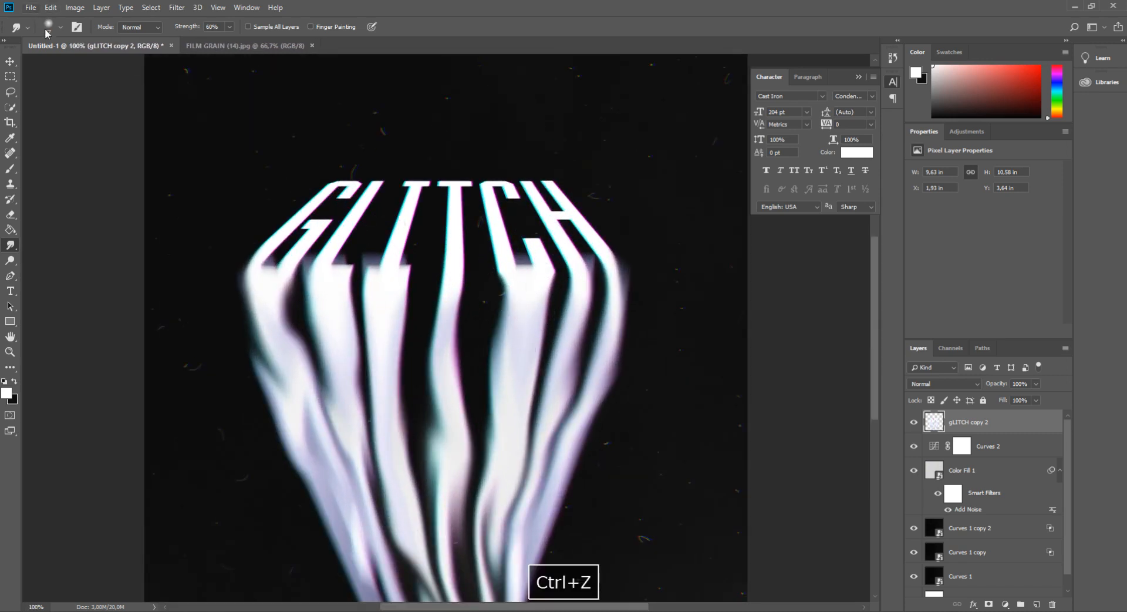
# Reduce the Smudge brush size and smudge the inner edge of the C strand just below the letter.
pyautogui.click(48, 31)
pyautogui.moveTo(522, 302); pyautogui.dragTo(510, 288)
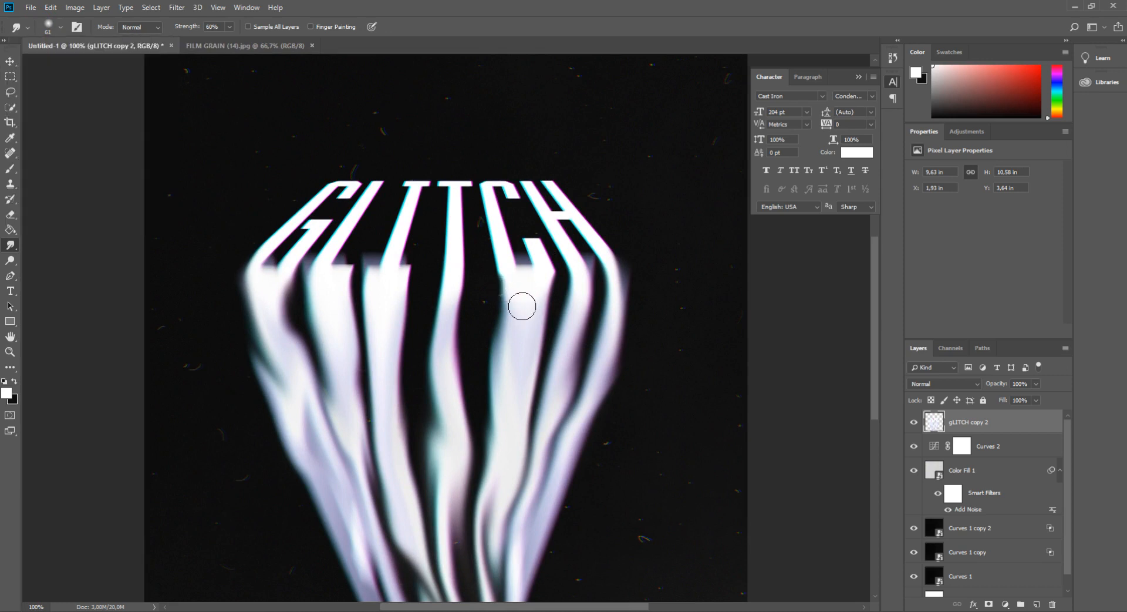
pyautogui.hotkey('ctrl', 'z')
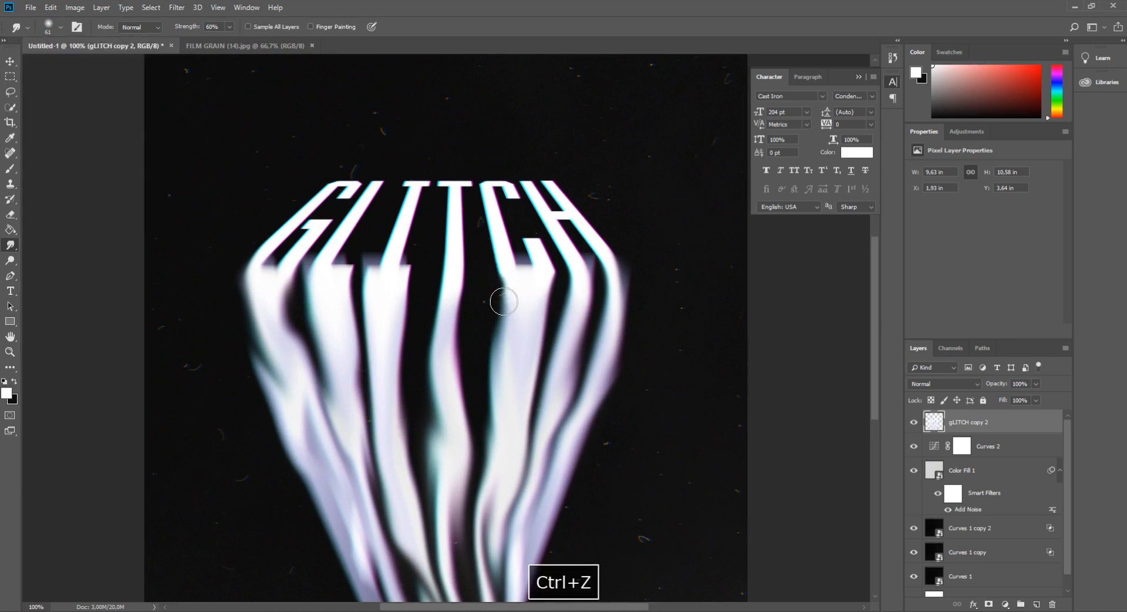
pyautogui.moveTo(505, 308); pyautogui.dragTo(506, 331)
# Smudge the two H strands and the C strand's outer edge with the smaller brush.
pyautogui.moveTo(575, 277); pyautogui.dragTo(561, 389)
pyautogui.moveTo(585, 270); pyautogui.dragTo(588, 311)
pyautogui.moveTo(588, 273)
pyautogui.mouseDown()
pyautogui.moveTo(581, 352)
pyautogui.moveTo(582, 292)
pyautogui.mouseUp()
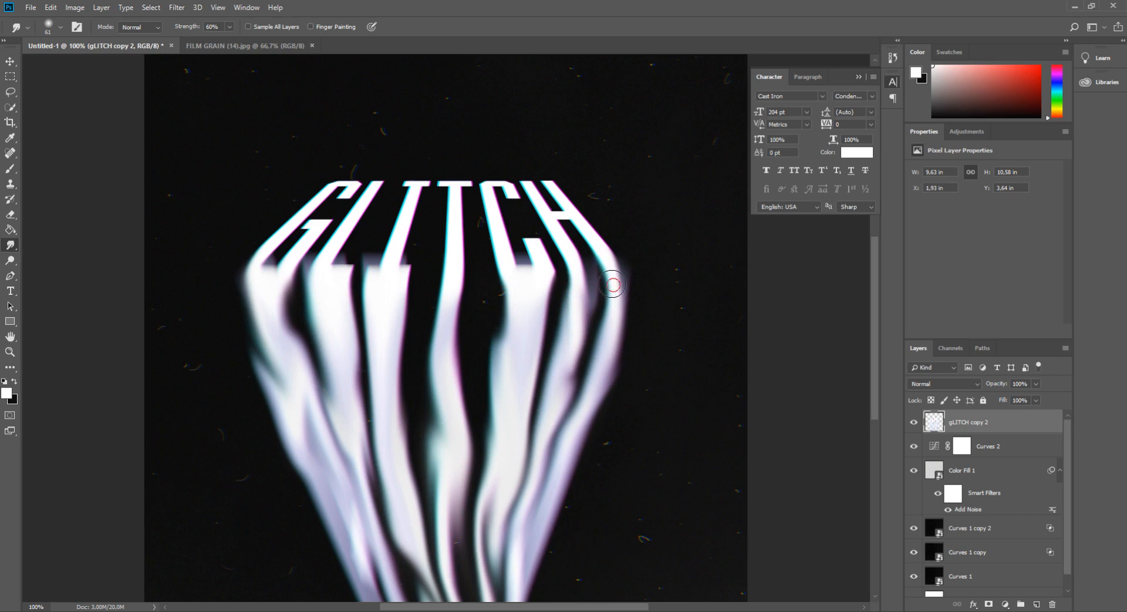
pyautogui.moveTo(597, 311); pyautogui.dragTo(577, 431)
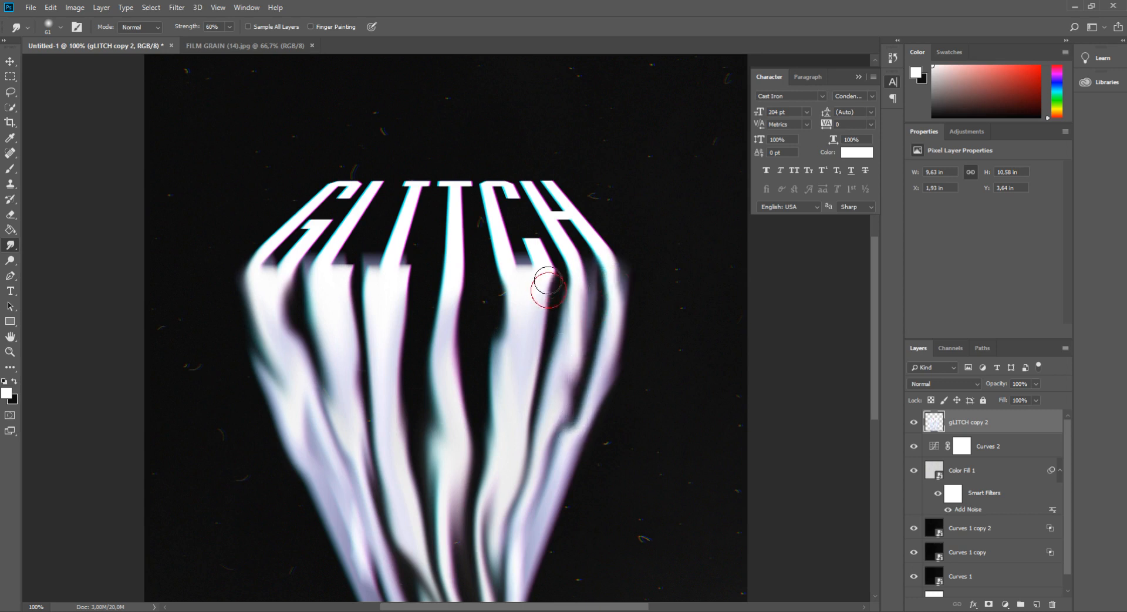
pyautogui.moveTo(550, 294); pyautogui.dragTo(537, 368)
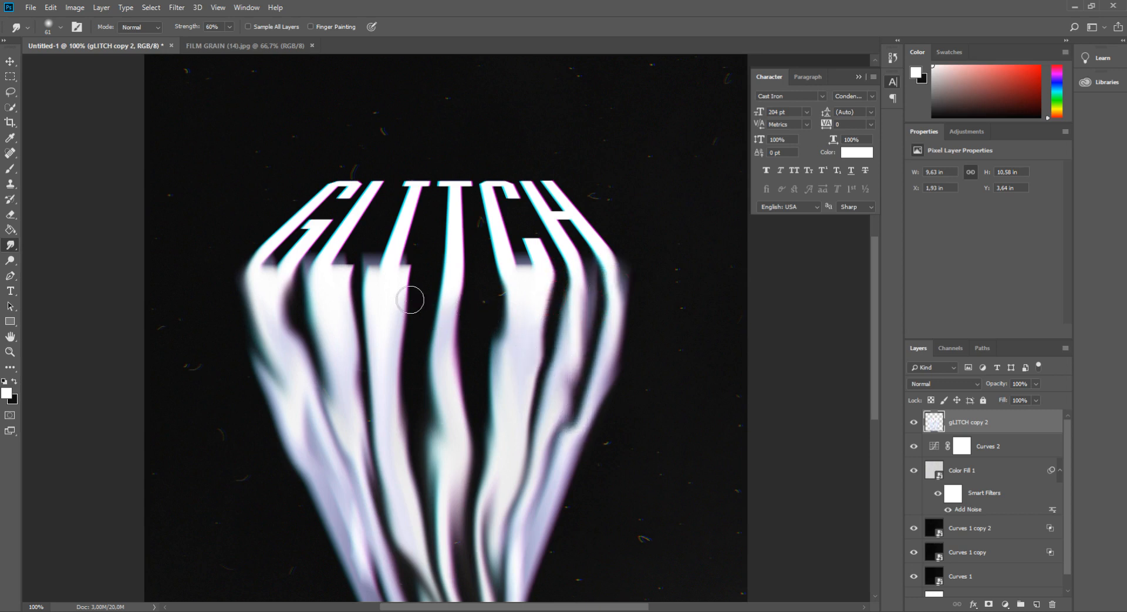
# Try Smudge strokes at the top and bottom of the I strand and undo them.
pyautogui.moveTo(377, 305); pyautogui.dragTo(383, 332)
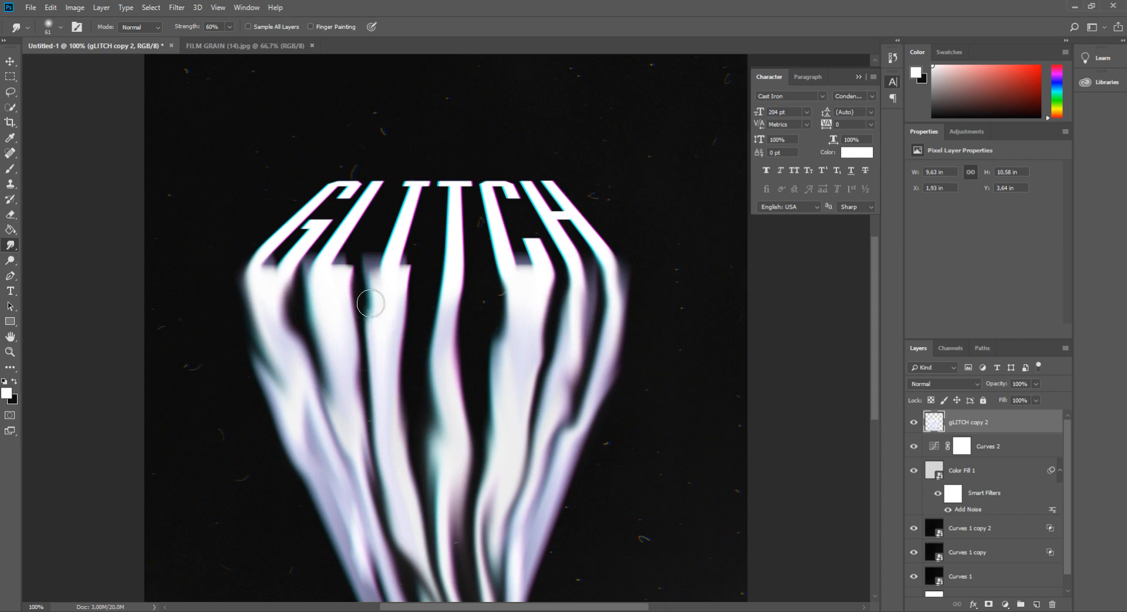
pyautogui.hotkey('ctrl', 'z')
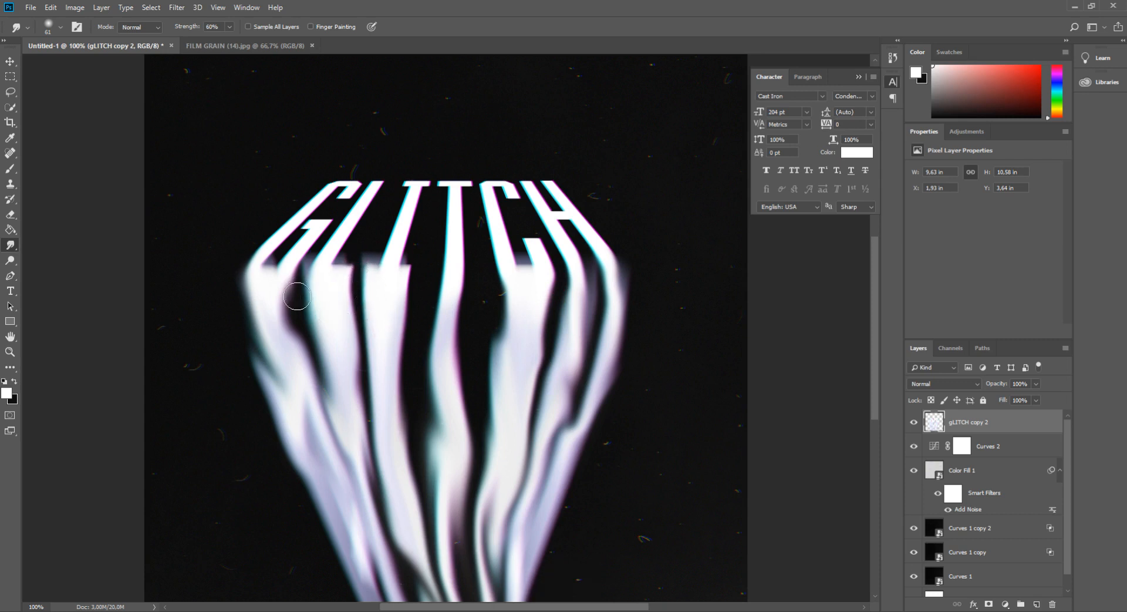
pyautogui.moveTo(429, 554)
pyautogui.mouseDown()
pyautogui.moveTo(395, 370)
pyautogui.moveTo(415, 496)
pyautogui.moveTo(446, 382)
pyautogui.moveTo(435, 554)
pyautogui.mouseUp()
pyautogui.hotkey('ctrl', 'z')
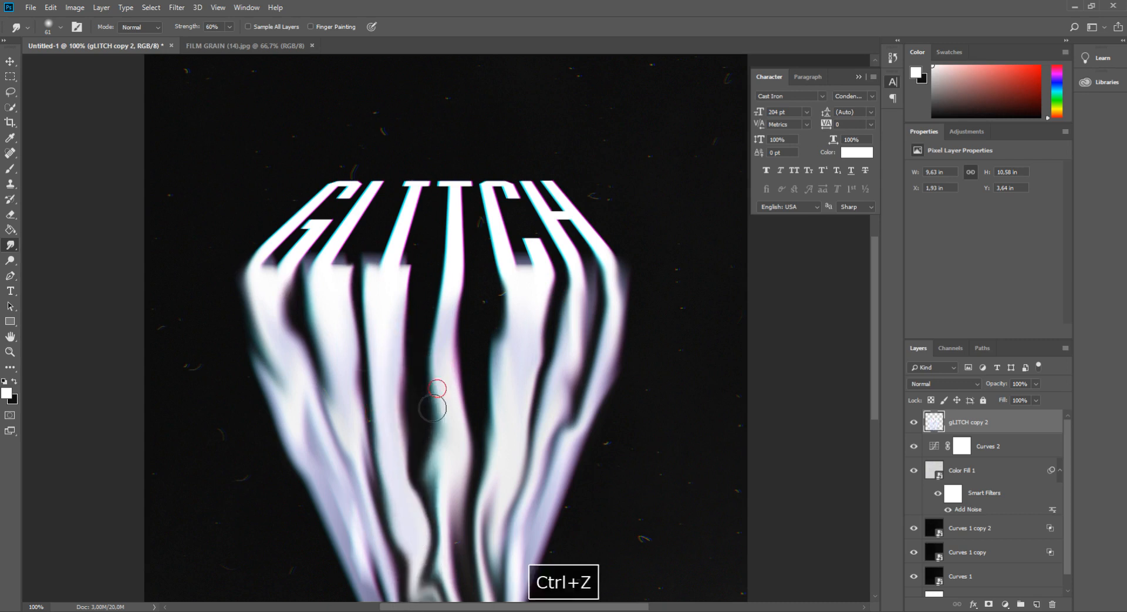
# Smudge the lower I strand and the adjacent edge of the T strand downward into flowing folds.
pyautogui.moveTo(432, 406); pyautogui.dragTo(435, 535)
pyautogui.moveTo(406, 403); pyautogui.dragTo(421, 570)
pyautogui.moveTo(414, 482); pyautogui.dragTo(434, 583)
pyautogui.scroll(-1, 433, 519)
pyautogui.moveTo(402, 469); pyautogui.dragTo(437, 573)
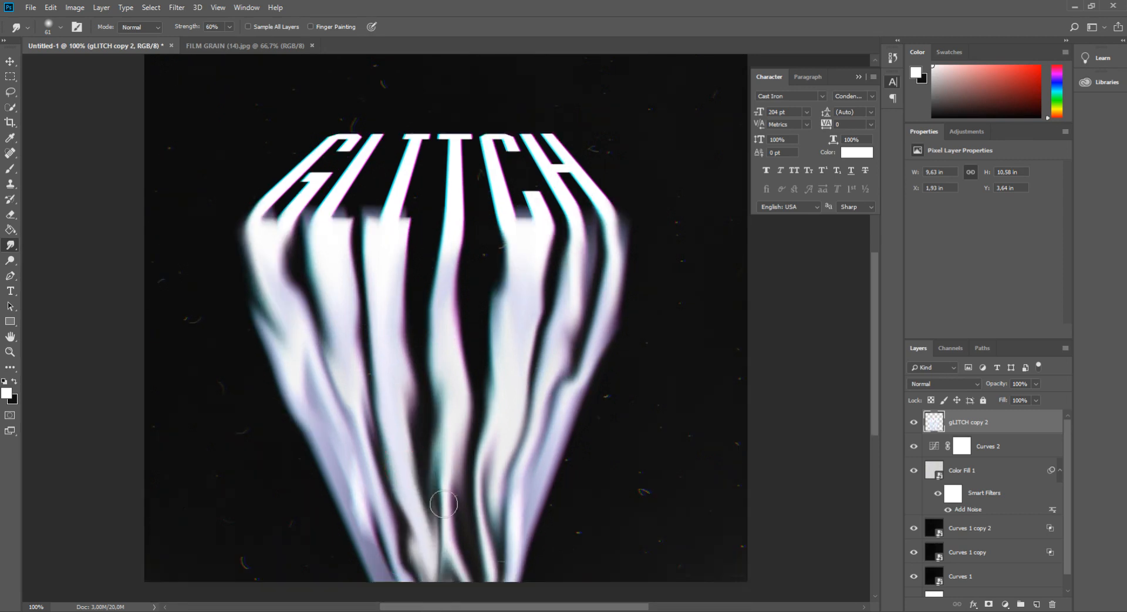
# Smudge the bottom ends of the T and C strands, plus the full outer edge of the I strand.
pyautogui.moveTo(461, 424); pyautogui.dragTo(485, 567)
pyautogui.moveTo(504, 487); pyautogui.dragTo(499, 569)
pyautogui.moveTo(478, 519); pyautogui.dragTo(476, 585)
pyautogui.moveTo(474, 545); pyautogui.dragTo(462, 611)
pyautogui.moveTo(403, 320); pyautogui.dragTo(437, 577)
# Try a long Smudge stroke down the outer edge of the G strand and undo it.
pyautogui.moveTo(298, 372); pyautogui.dragTo(356, 584)
pyautogui.hotkey('ctrl', 'z')
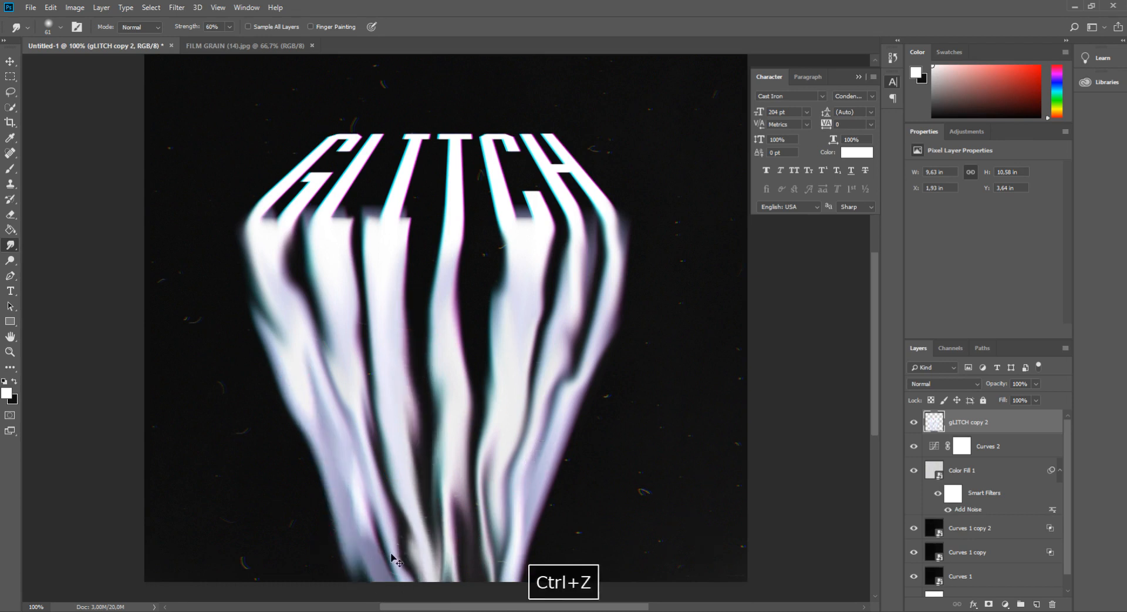
pyautogui.hotkey('ctrl', 'alt', 'z')
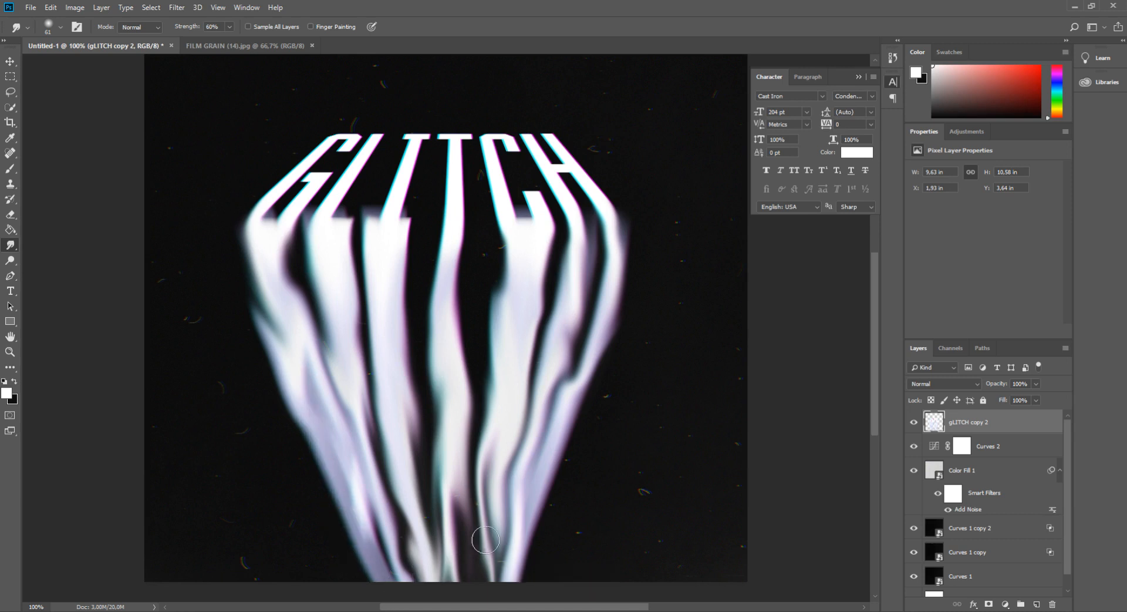
# Smudge the bottom end of the H strand inward at the canvas's lower edge and check the whole composition.
pyautogui.moveTo(528, 527)
pyautogui.mouseDown()
pyautogui.moveTo(516, 587)
pyautogui.moveTo(499, 581)
pyautogui.mouseUp()
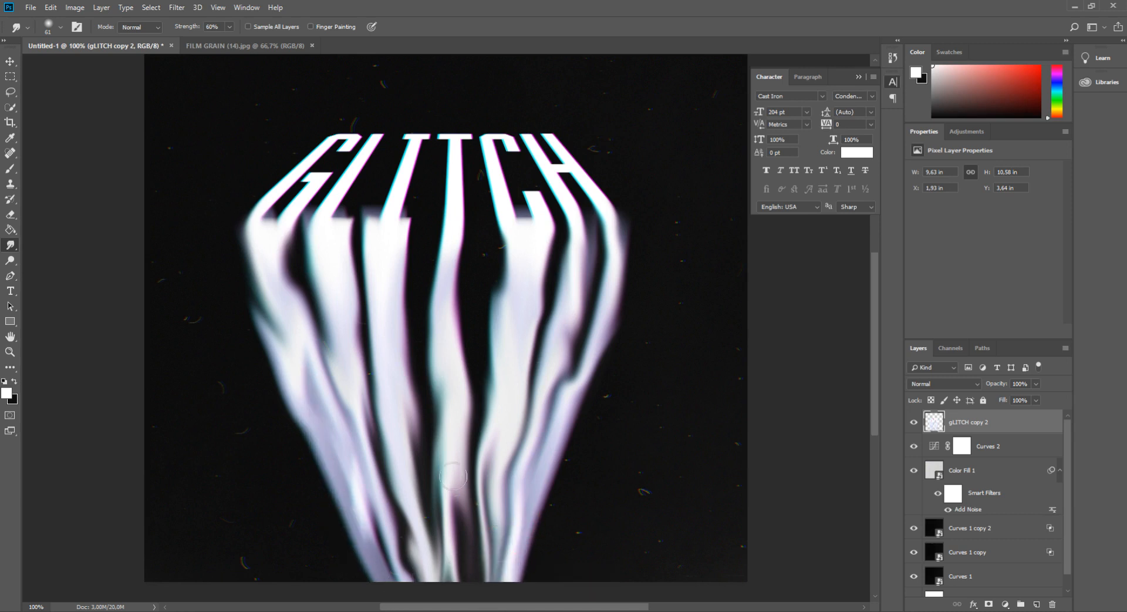
pyautogui.hotkey('ctrl', '-')
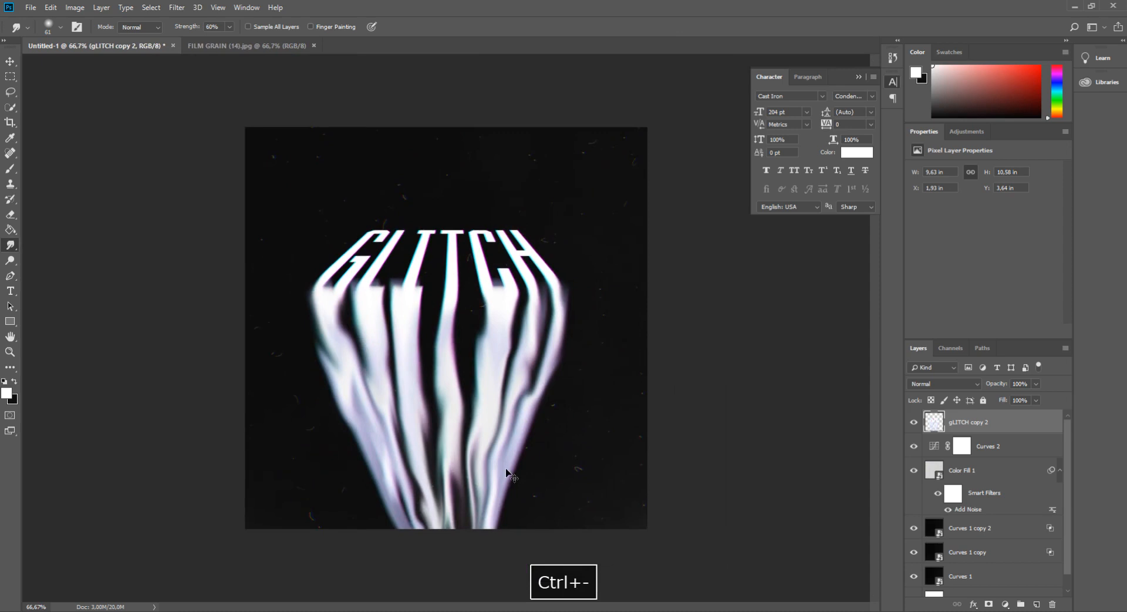
pyautogui.hotkey('ctrl', '-')
pyautogui.hotkey('ctrl', '+')
# Open the Liquify filter for the gLITCH copy 2 layer and choose the Twirl Clockwise tool.
pyautogui.click(176, 7)
pyautogui.click(235, 99)
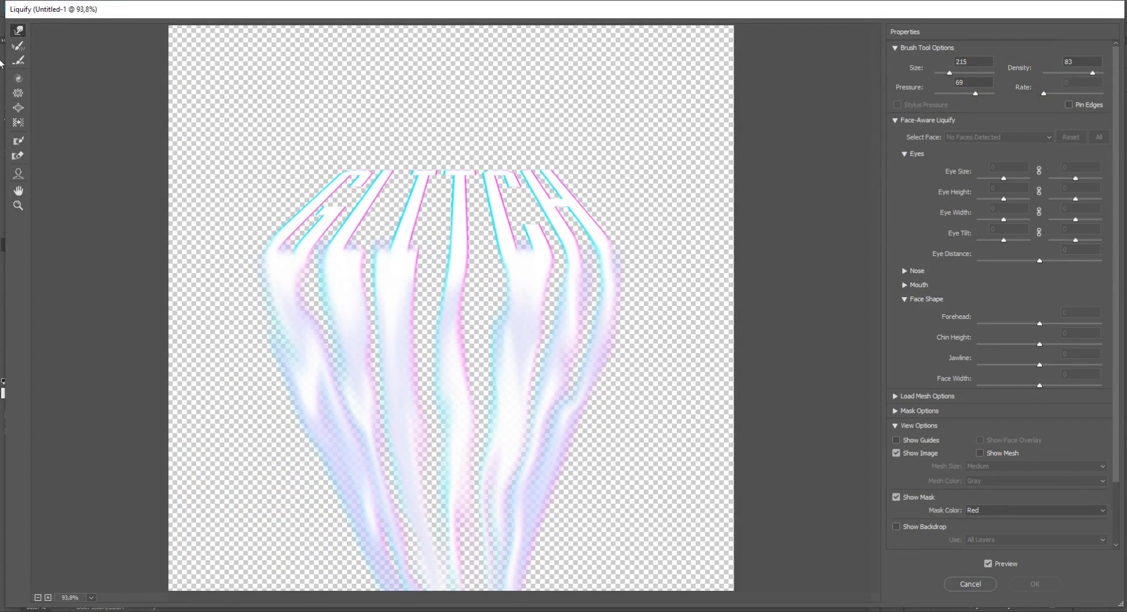
pyautogui.click(12, 77)
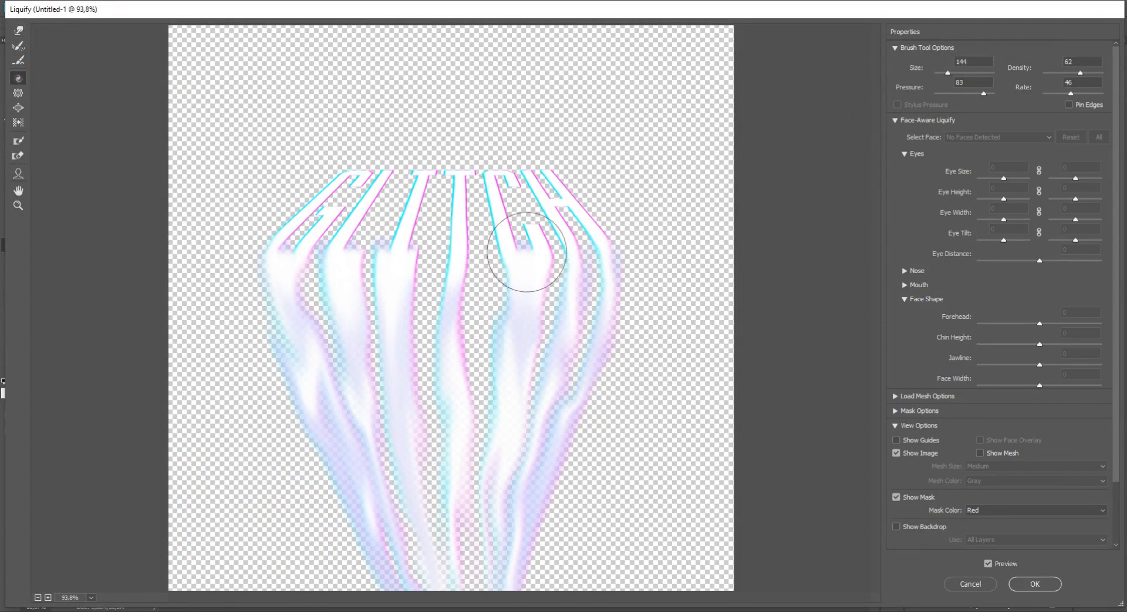
# Twirl spots along the bases of all the GLITCH letters, working from C and H across to G.
pyautogui.moveTo(526, 235); pyautogui.dragTo(565, 245)
pyautogui.click(566, 245)
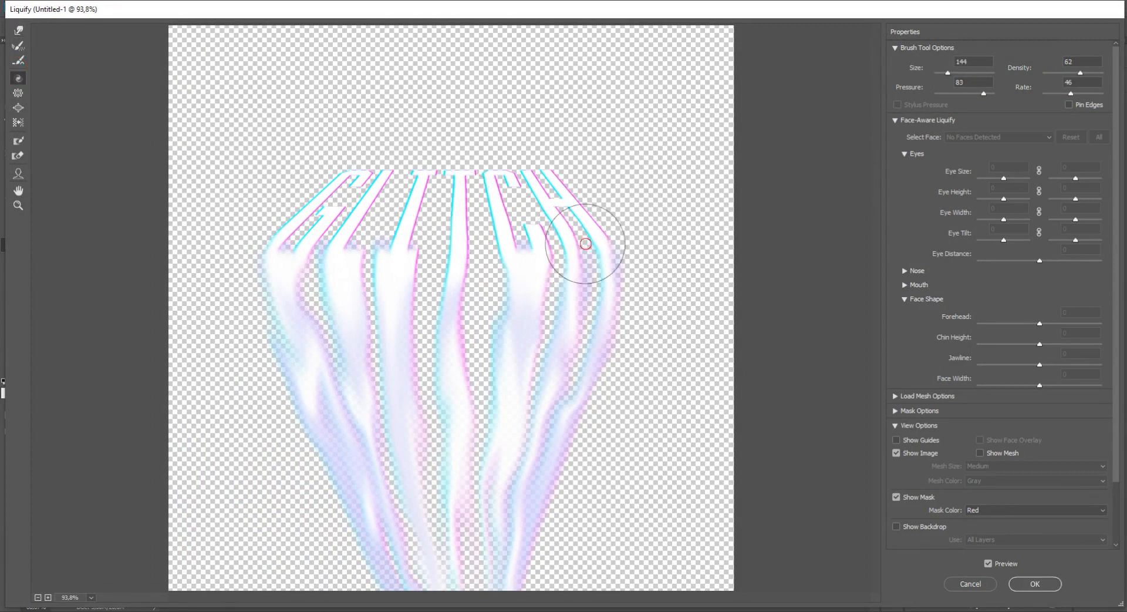
pyautogui.click(587, 245)
pyautogui.click(514, 244)
pyautogui.click(461, 238)
pyautogui.click(399, 239)
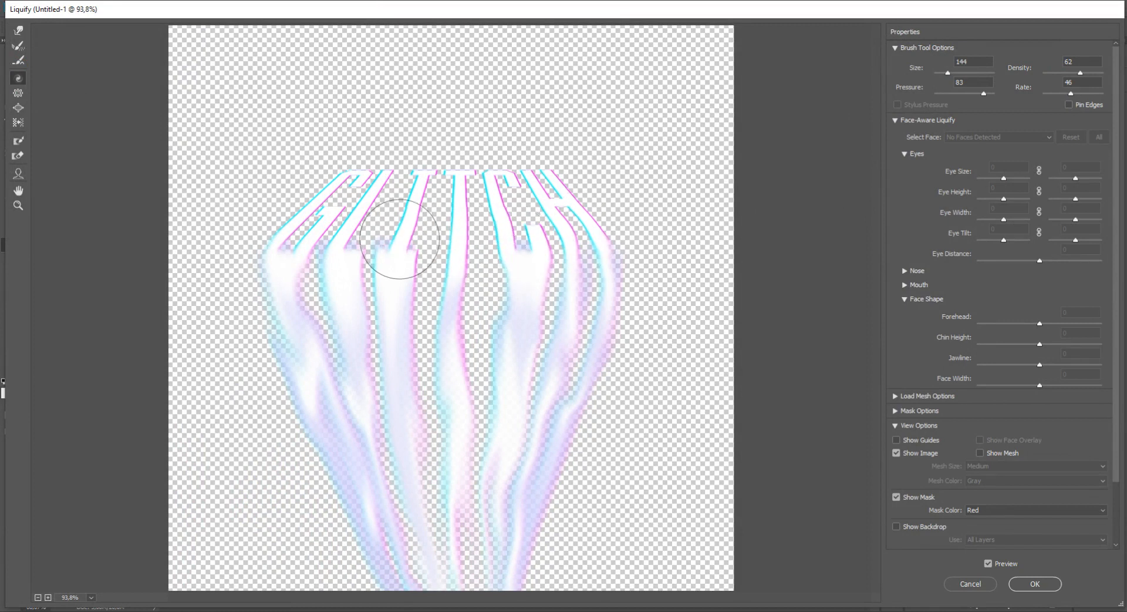
pyautogui.click(340, 241)
pyautogui.click(308, 231)
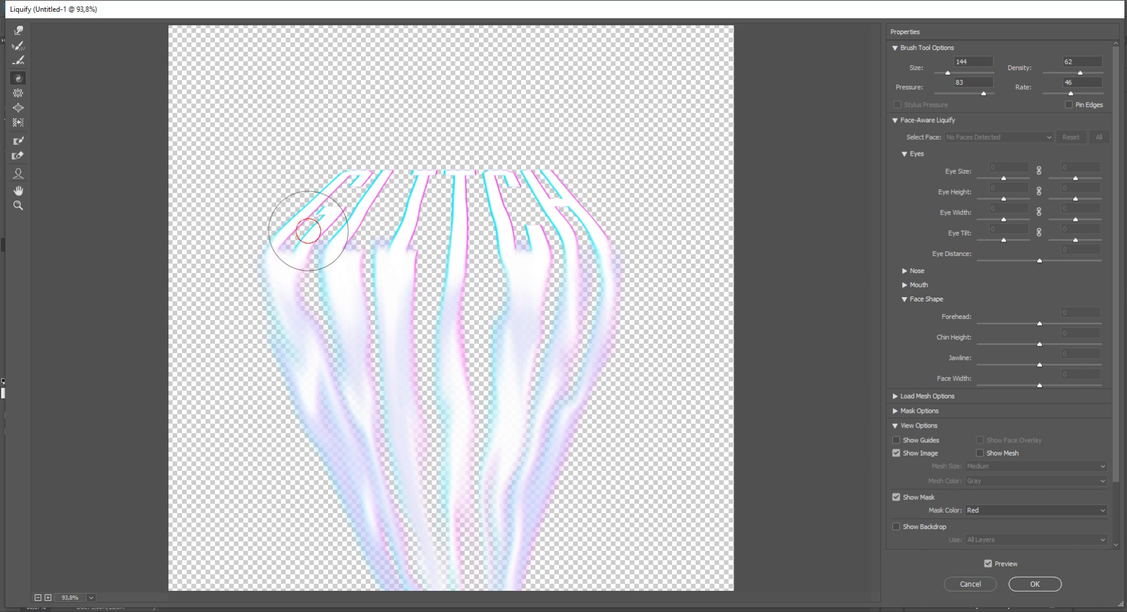
# Twirl spots on the upper parts of the I, T and H letters, apply the Liquify filter and check the composition.
pyautogui.click(433, 193)
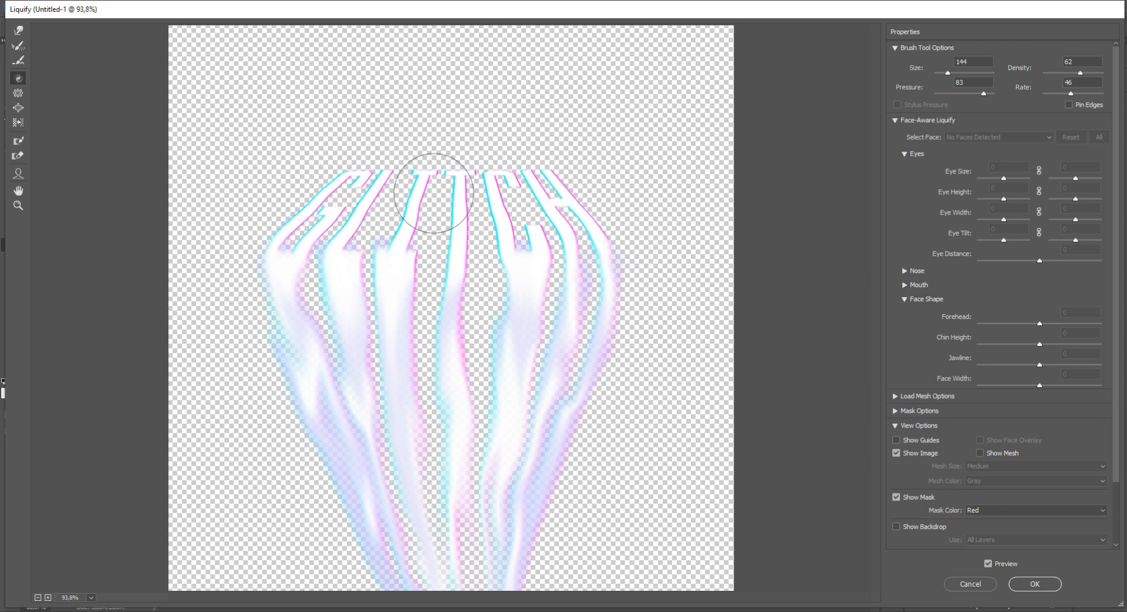
pyautogui.click(565, 214)
pyautogui.click(479, 203)
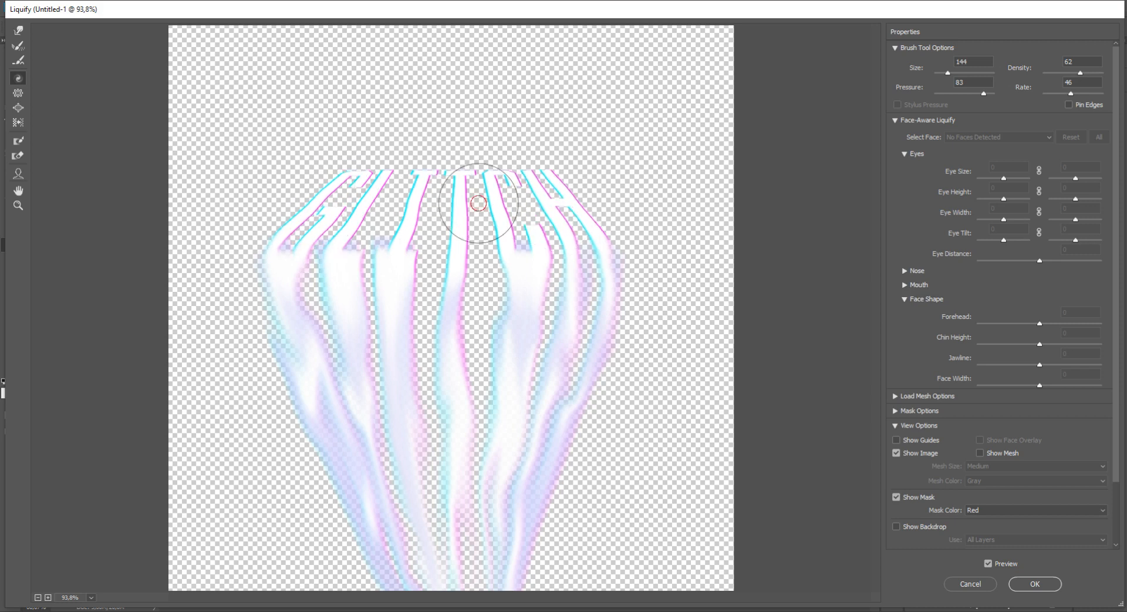
pyautogui.click(1034, 584)
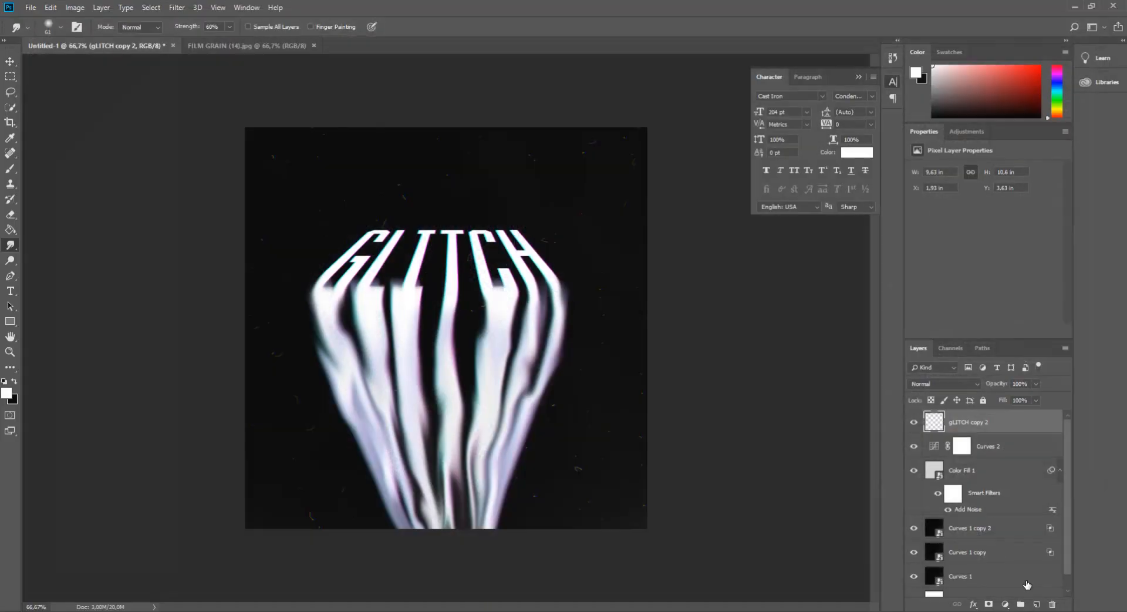
pyautogui.hotkey('ctrl', '-')
pyautogui.hotkey('ctrl', '-')
pyautogui.hotkey('ctrl', '+')
pyautogui.hotkey('ctrl', '+')
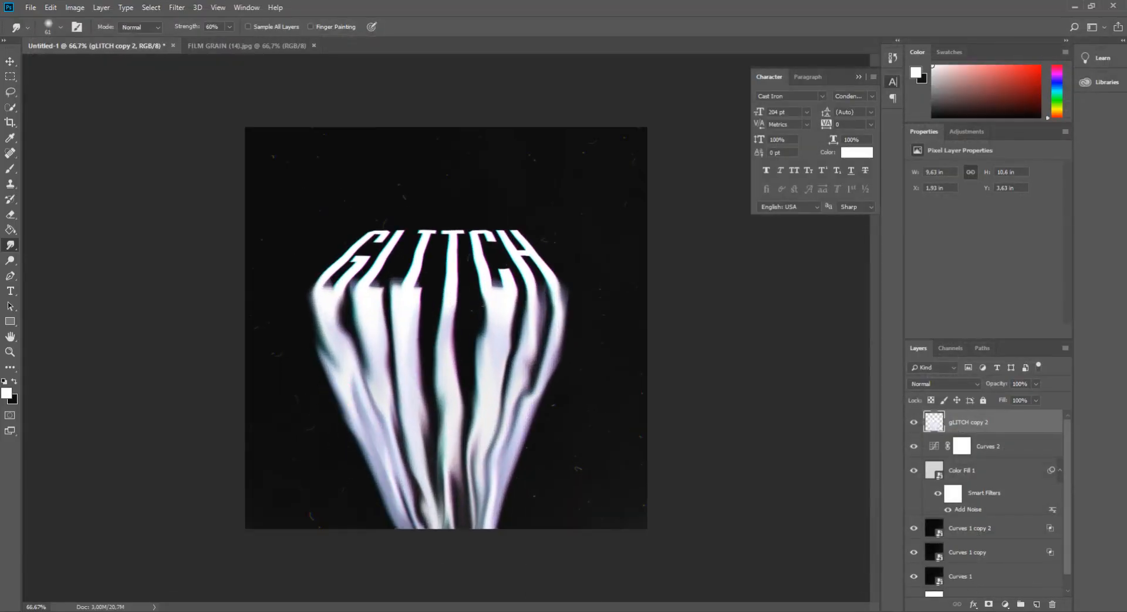
# Undo the last change, enlarge the Smudge brush to 136 px and smudge the G and middle strands downward.
pyautogui.hotkey('ctrl', 'z')
pyautogui.click(60, 27)
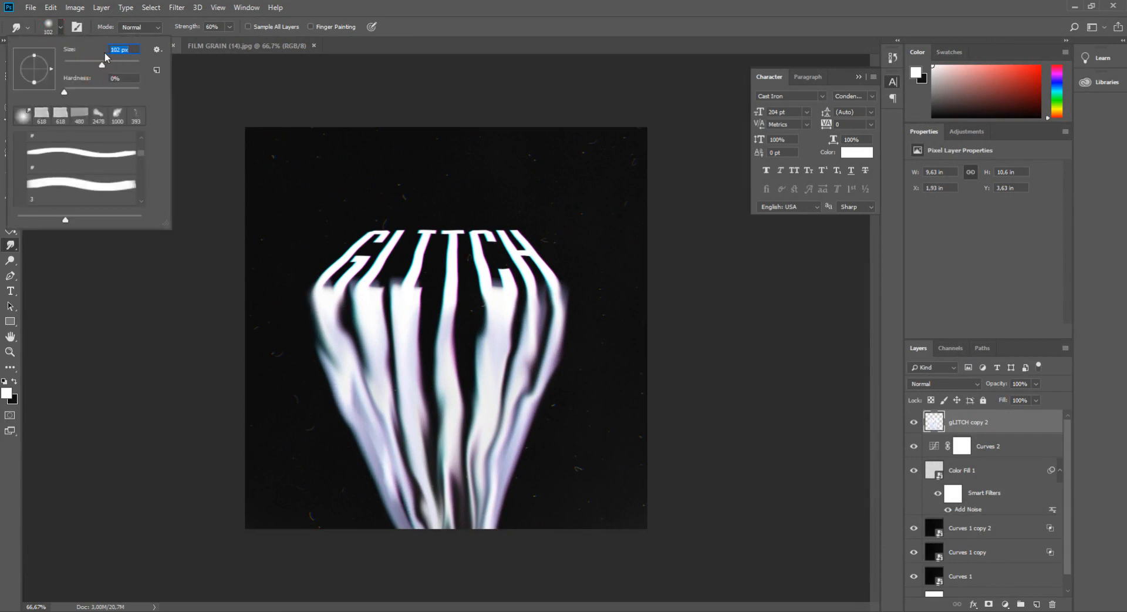
pyautogui.moveTo(299, 334); pyautogui.dragTo(416, 590)
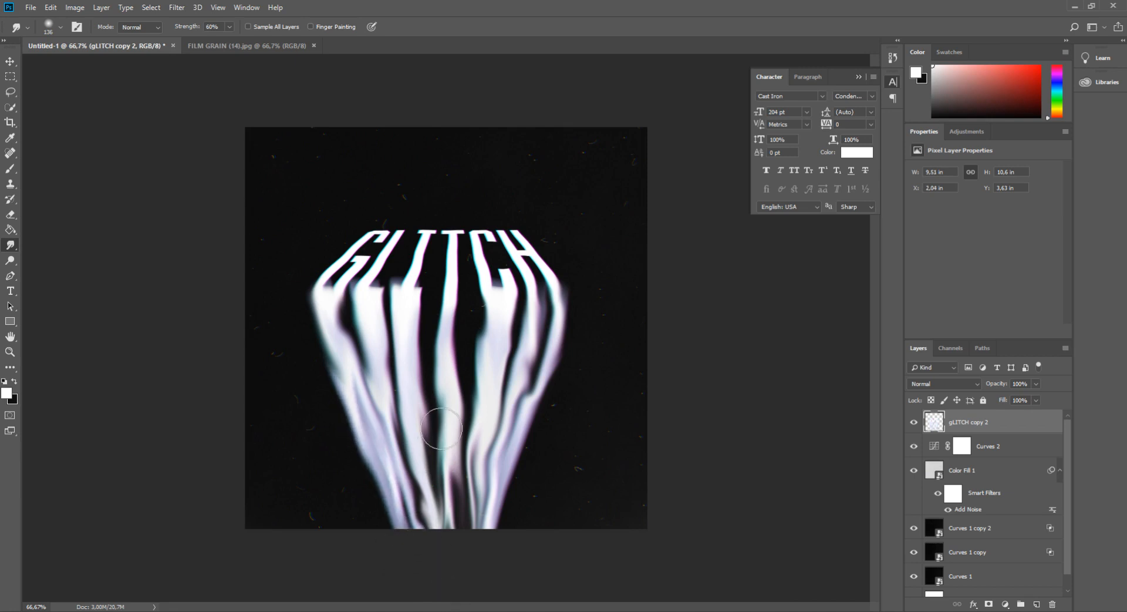
pyautogui.moveTo(413, 319); pyautogui.dragTo(437, 408)
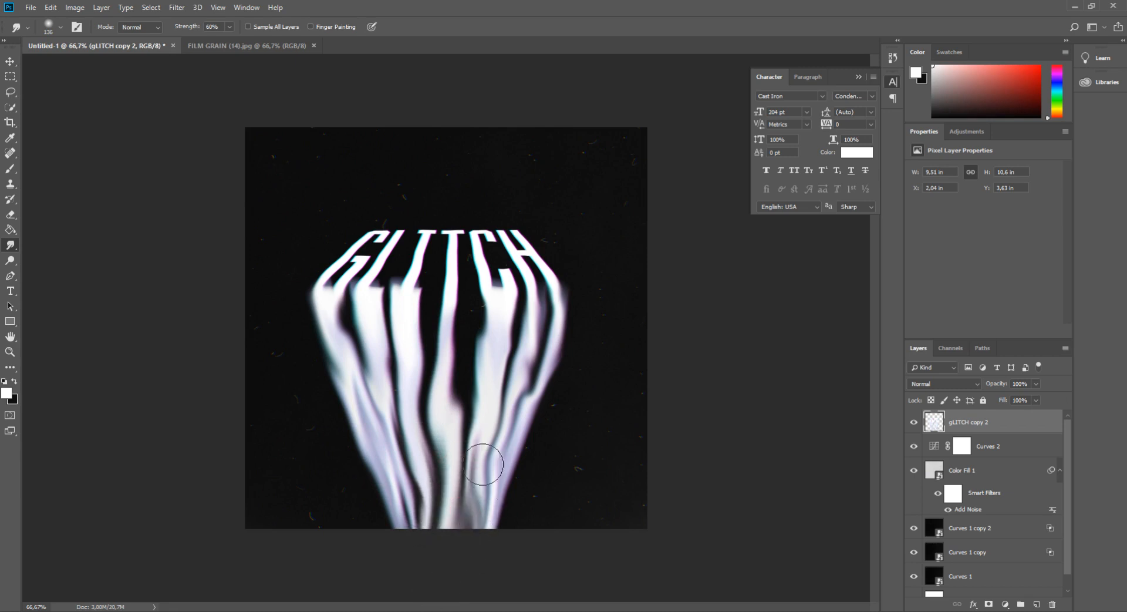
# Undo a stray smudge beside the T strand, and smudge the C and H strands down toward the canvas's lower edge.
pyautogui.moveTo(451, 322); pyautogui.dragTo(544, 528)
pyautogui.hotkey('ctrl', 'z')
pyautogui.moveTo(482, 320); pyautogui.dragTo(468, 505)
pyautogui.moveTo(486, 397); pyautogui.dragTo(470, 563)
pyautogui.moveTo(519, 352); pyautogui.dragTo(478, 567)
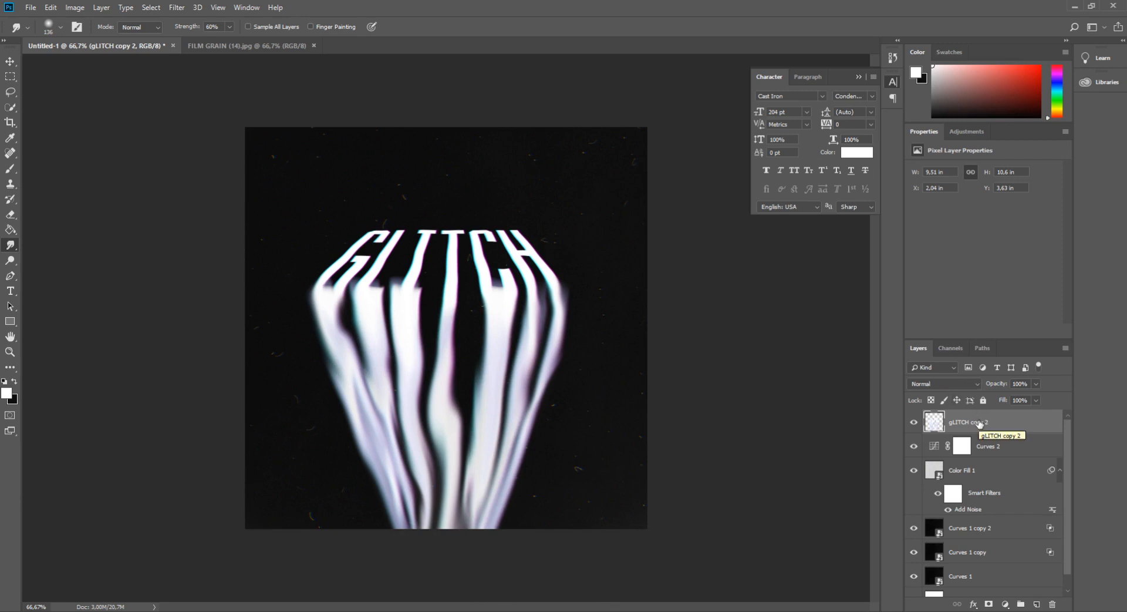
# Duplicate the gLITCH copy 2 layer as gLITCH copy 3 and hide the duplicate.
pyautogui.click(931, 384)
pyautogui.click(973, 434)
pyautogui.rightClick(1007, 426)
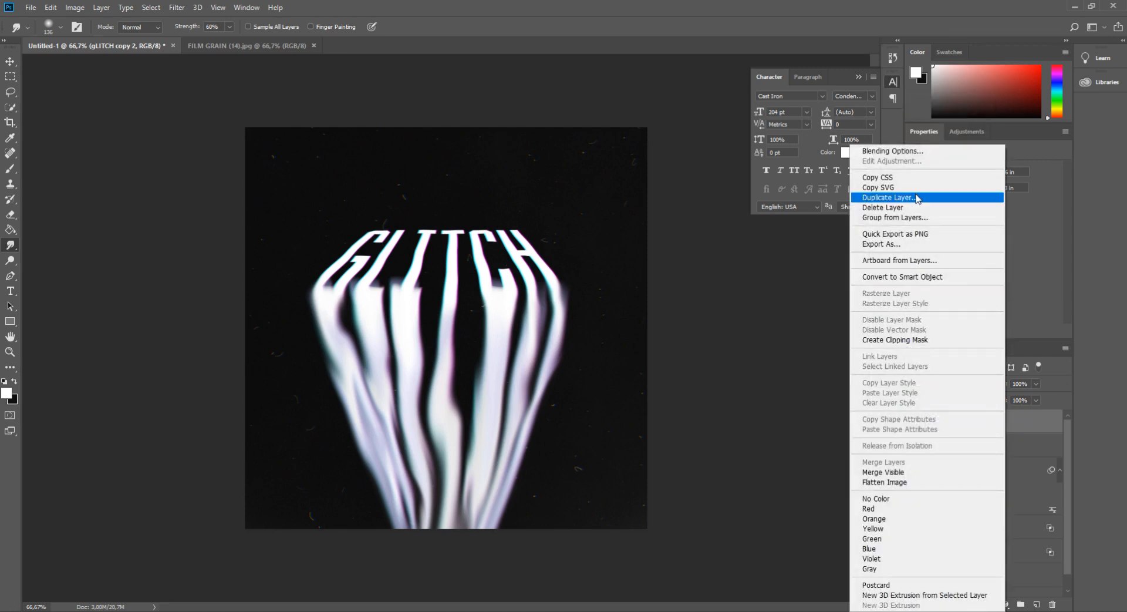
pyautogui.click(917, 197)
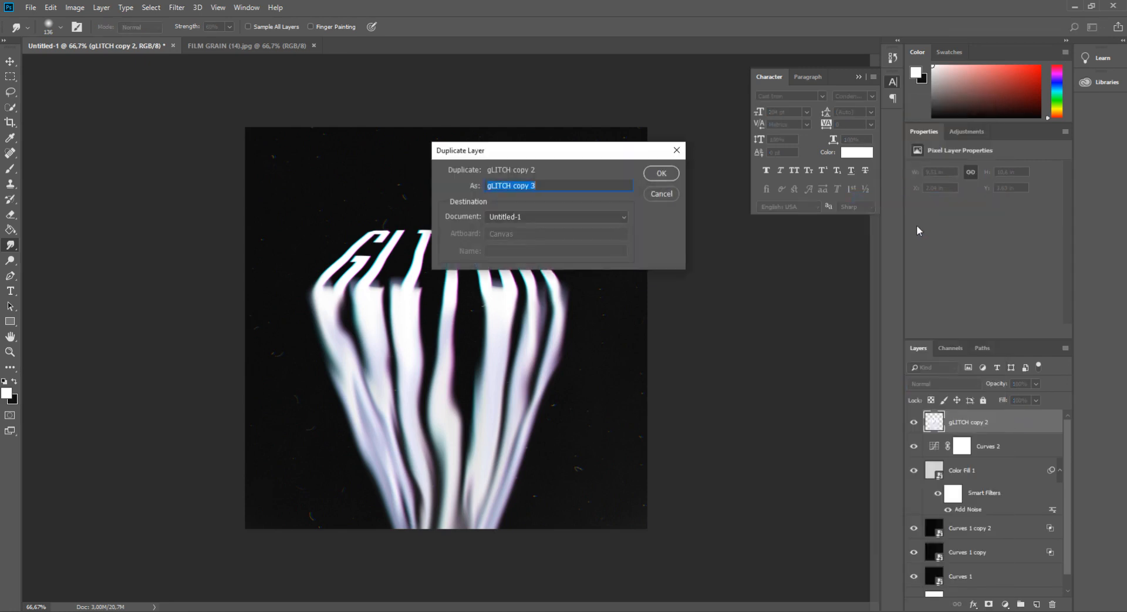
pyautogui.press('Return')
pyautogui.click(914, 422)
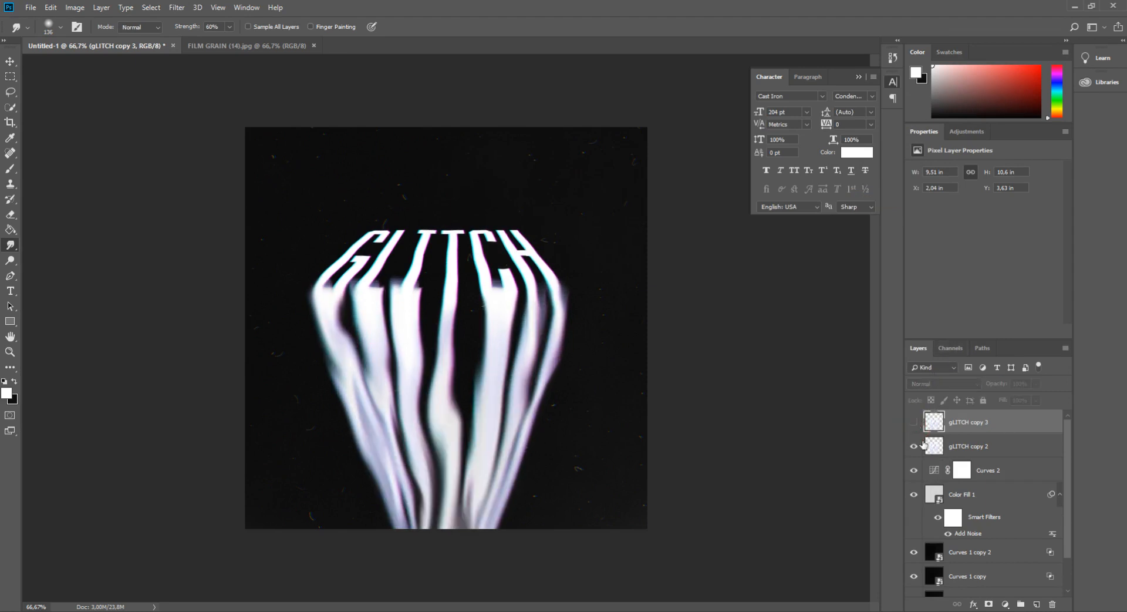
# Compare blend modes on the gLITCH copy 2 layer and set it to Color Dodge.
pyautogui.click(951, 447)
pyautogui.click(940, 384)
pyautogui.click(934, 135)
pyautogui.press('Down')
pyautogui.press('Down')
pyautogui.press('Down')
pyautogui.press('Down')
pyautogui.press('Down')
pyautogui.press('Down')
pyautogui.press('Up')
pyautogui.press('Up')
pyautogui.hotkey('ctrl', '+')
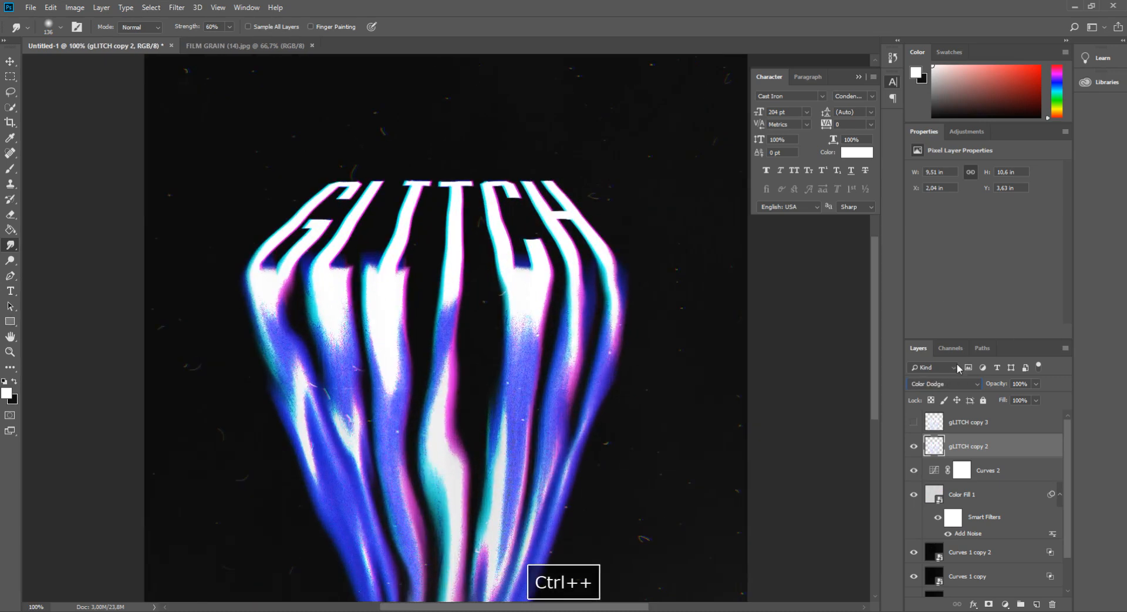
# Show the gLITCH copy 3 layer and compare its blend modes, including Color Burn, Soft Light and Subtract.
pyautogui.click(915, 422)
pyautogui.click(970, 424)
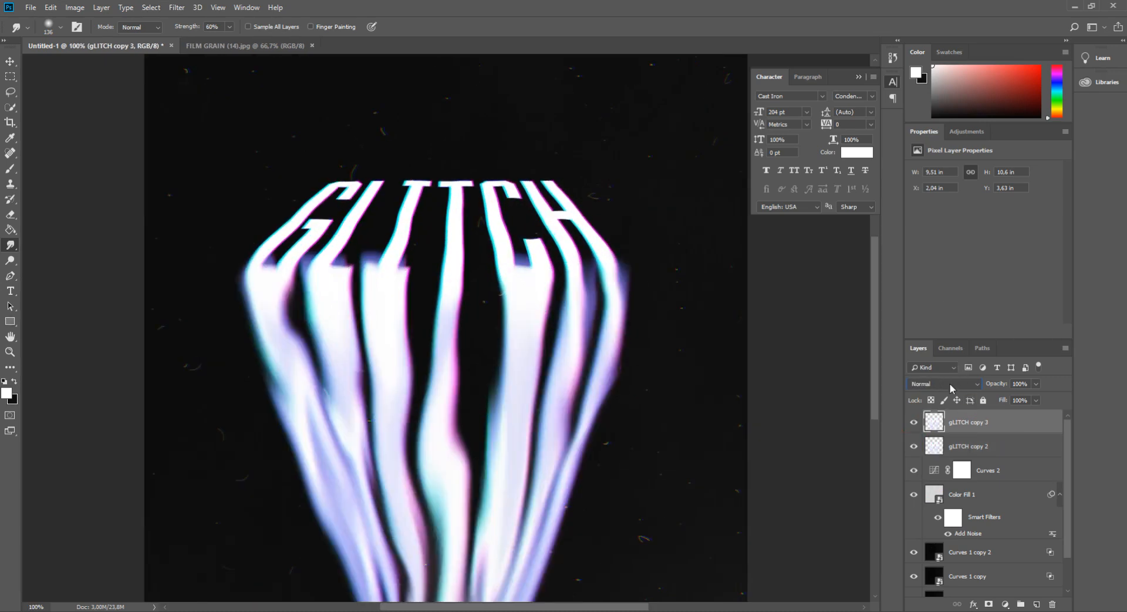
pyautogui.click(953, 384)
pyautogui.click(936, 126)
pyautogui.press('Down')
pyautogui.press('Down')
pyautogui.press('Down')
pyautogui.press('Down')
pyautogui.press('Down')
pyautogui.press('Down')
pyautogui.press('Down')
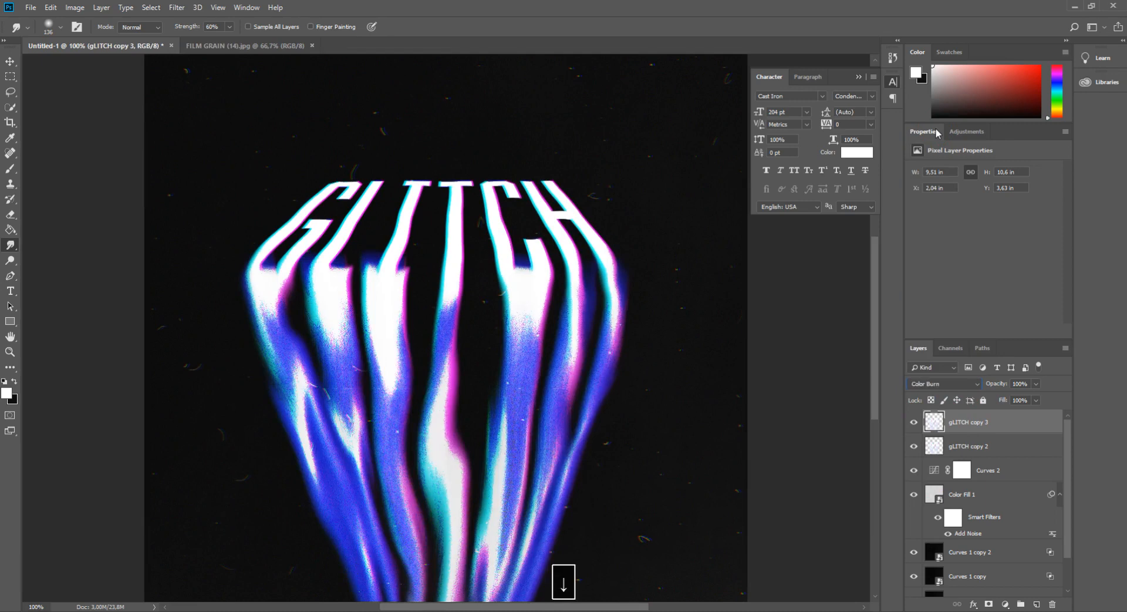
pyautogui.press('Down')
pyautogui.press('Down')
pyautogui.press('Down')
pyautogui.press('Down')
pyautogui.press('Down')
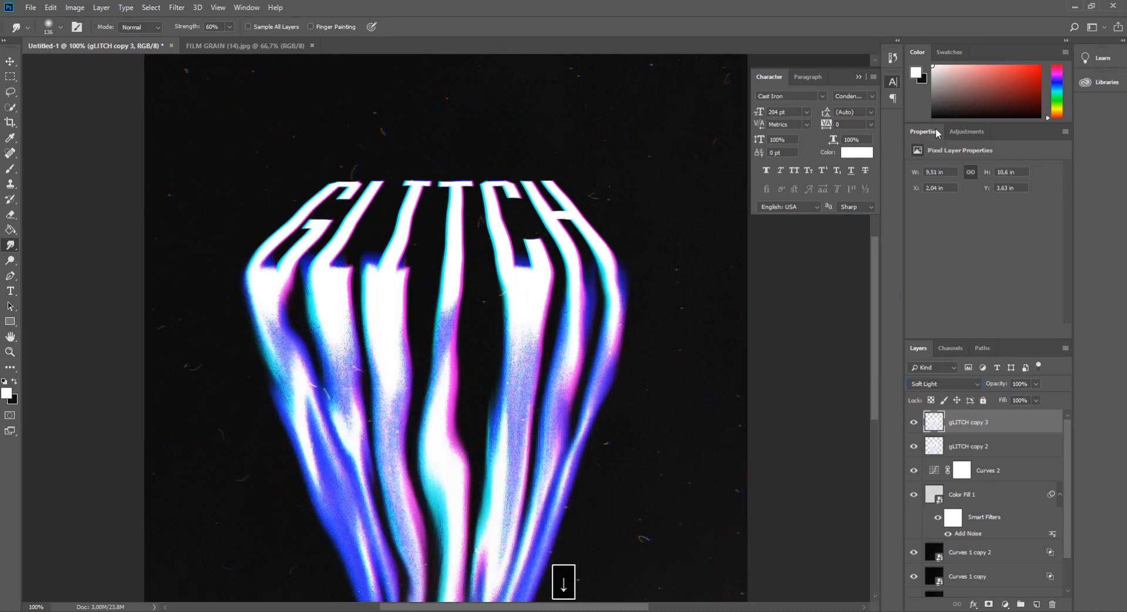
pyautogui.hotkey('ctrl', '-')
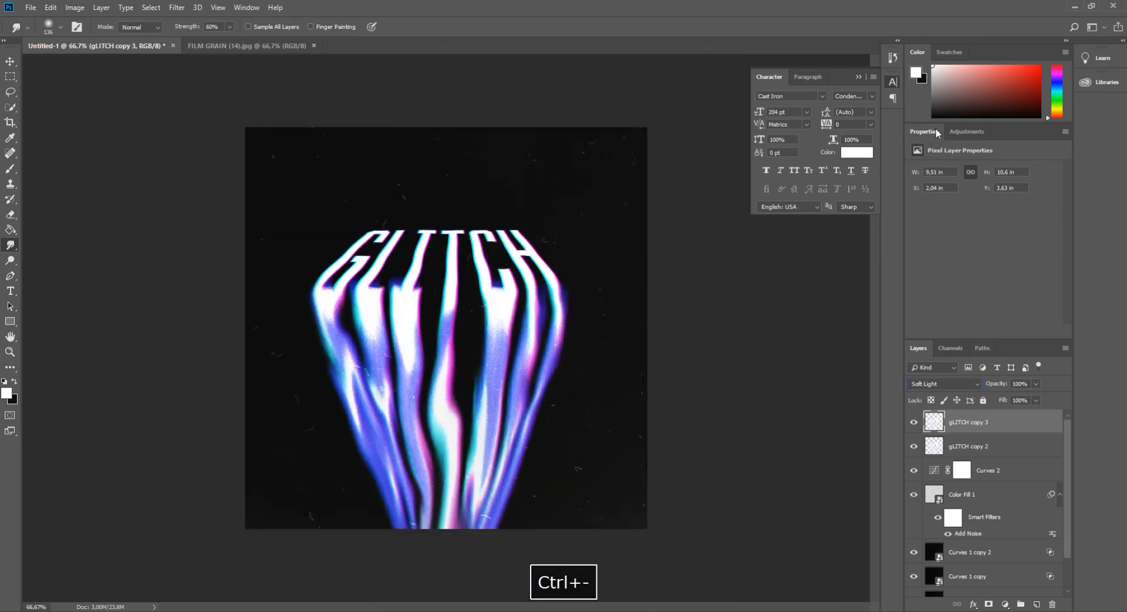
pyautogui.press('Down')
pyautogui.press('Down')
pyautogui.press('Down')
pyautogui.press('Down')
pyautogui.press('Down')
pyautogui.press('Down')
pyautogui.press('Down')
pyautogui.press('Down')
pyautogui.press('Down')
pyautogui.press('Down')
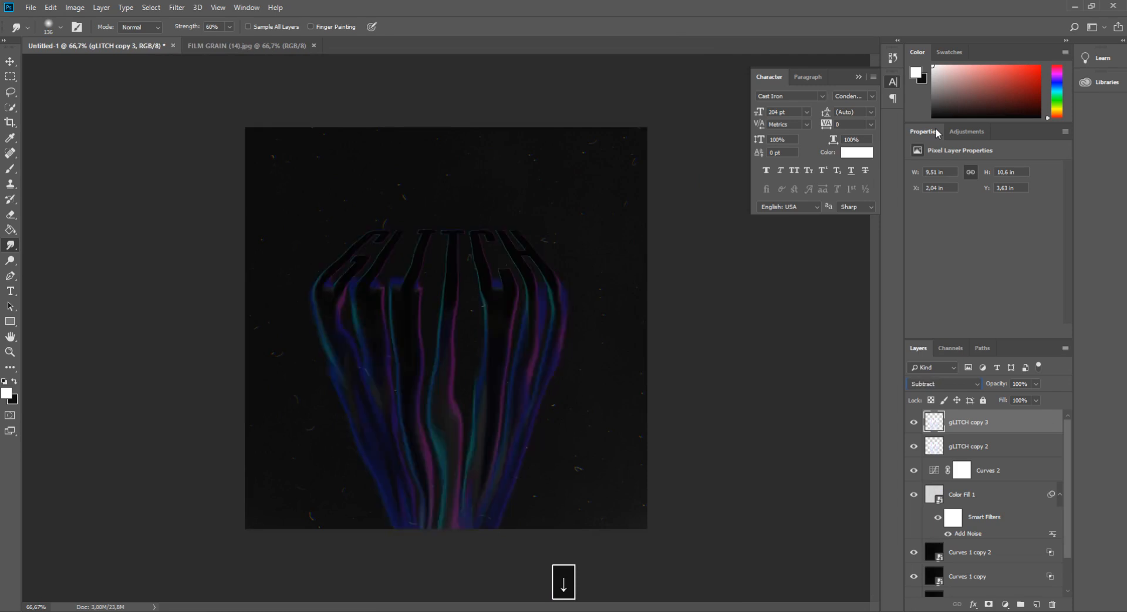
pyautogui.press('Up')
pyautogui.press('Up')
pyautogui.press('Up')
# Duplicate the gLITCH copy 3 layer as gLITCH copy 4 and try blend modes on it, ending at Normal.
pyautogui.hotkey('ctrl', 'j')
pyautogui.press('Up')
pyautogui.press('Up')
pyautogui.press('Up')
pyautogui.press('Up')
pyautogui.press('Up')
pyautogui.press('Up')
pyautogui.press('Up')
pyautogui.press('Up')
pyautogui.press('Up')
pyautogui.press('Up')
pyautogui.press('Up')
pyautogui.press('Up')
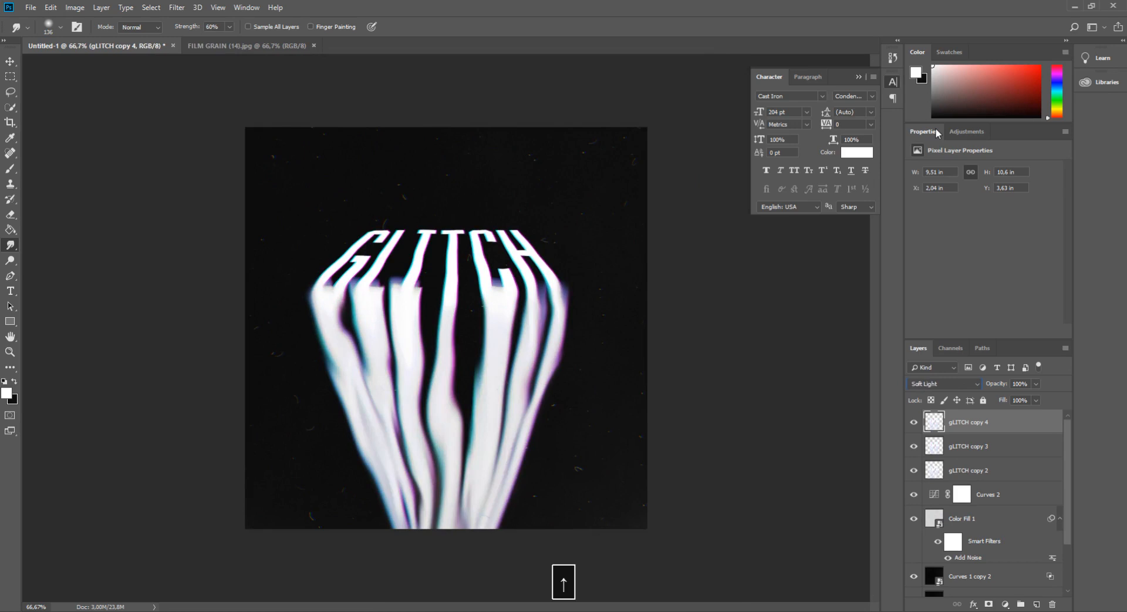
pyautogui.press('Up')
pyautogui.press('Up')
pyautogui.press('Up')
pyautogui.press('Up')
pyautogui.press('Up')
pyautogui.press('Up')
pyautogui.press('Up')
pyautogui.press('Up')
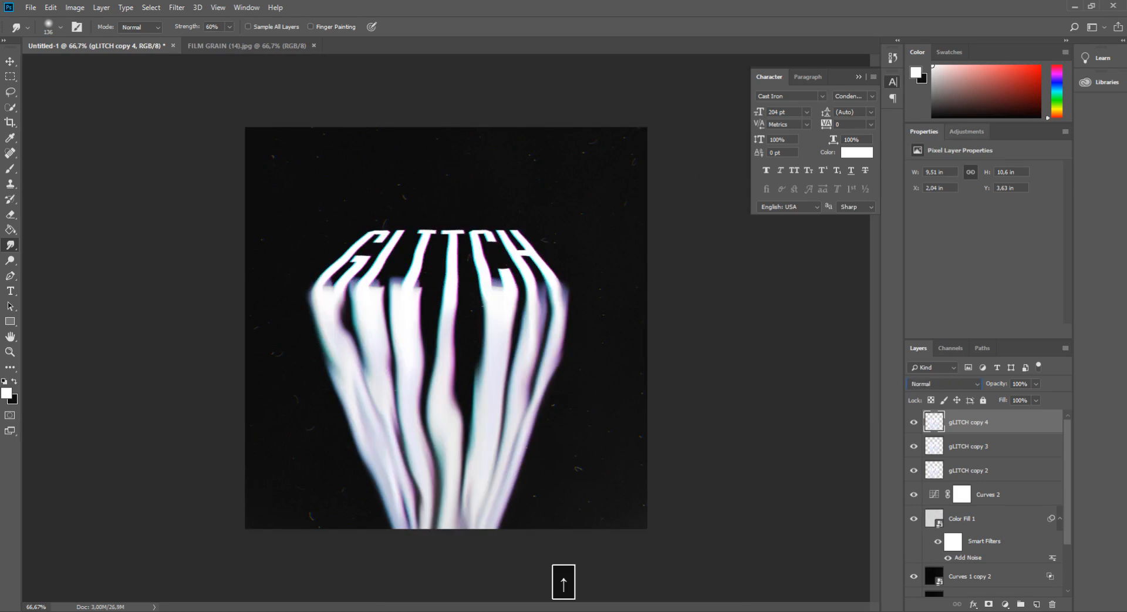
# Delete the gLITCH copy 4 and gLITCH copy 3 layers and return gLITCH copy 2 to the Normal blend mode.
pyautogui.keyDown('shift'); pyautogui.click(1005, 445); pyautogui.keyUp('shift')
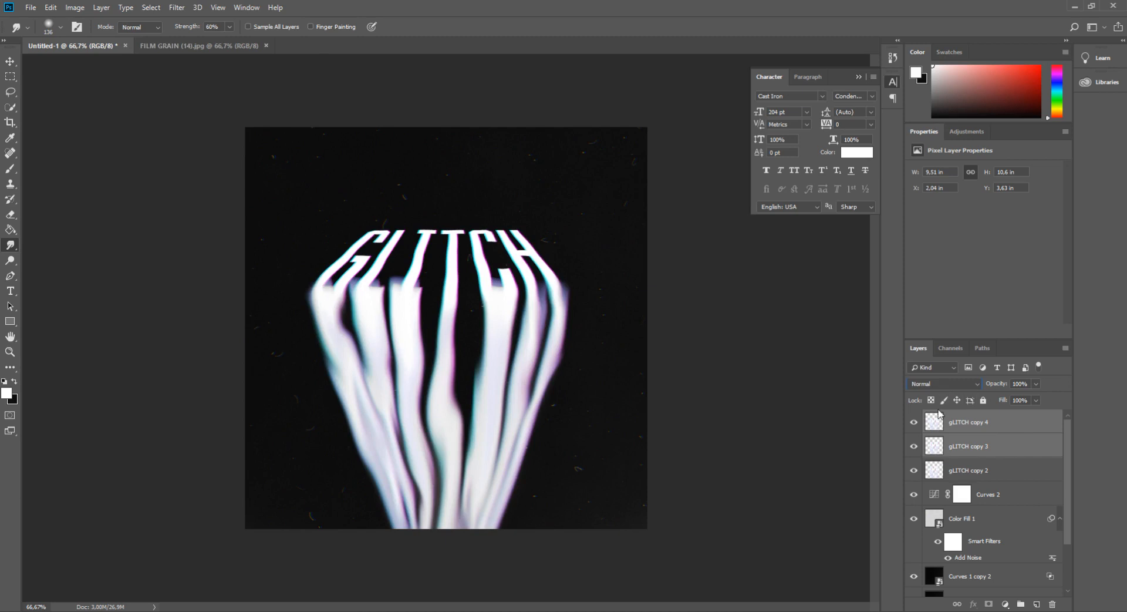
pyautogui.click(1054, 605)
pyautogui.press('Return')
pyautogui.click(944, 383)
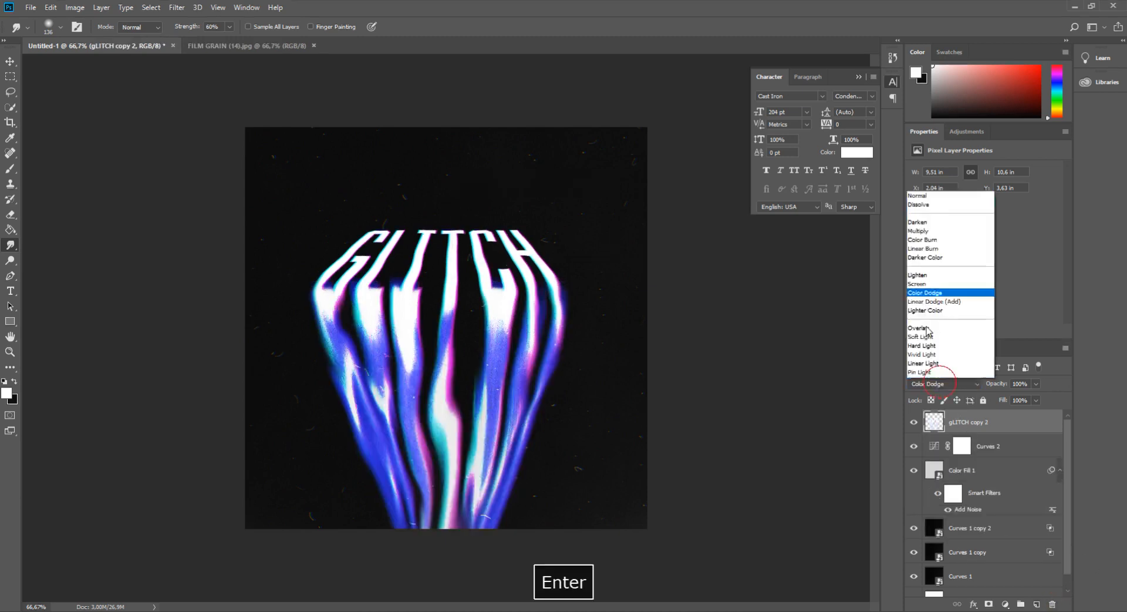
pyautogui.click(920, 100)
pyautogui.hotkey('ctrl', 'z')
# Add a Gradient Map adjustment layer above gLITCH copy 2 and clip it to that layer.
pyautogui.click(1005, 604)
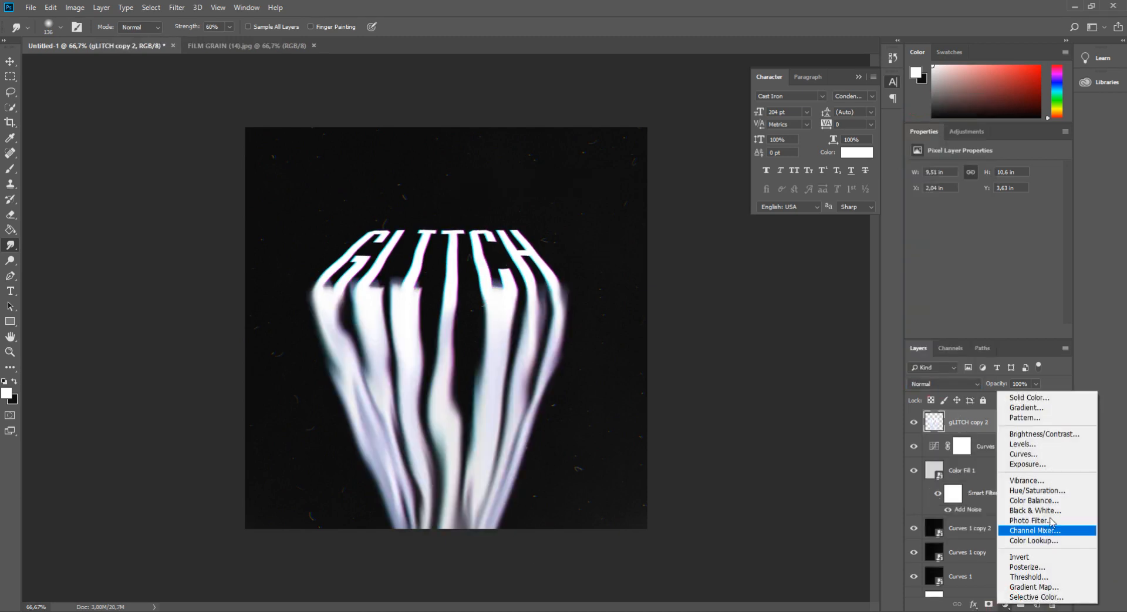
pyautogui.click(1051, 587)
pyautogui.keyDown('alt'); pyautogui.click(1016, 434); pyautogui.keyUp('alt')
# Try gradient presets on the Gradient Map, choose the red-to-magenta rainbow, and preview it with Reverse on and off.
pyautogui.click(1055, 175)
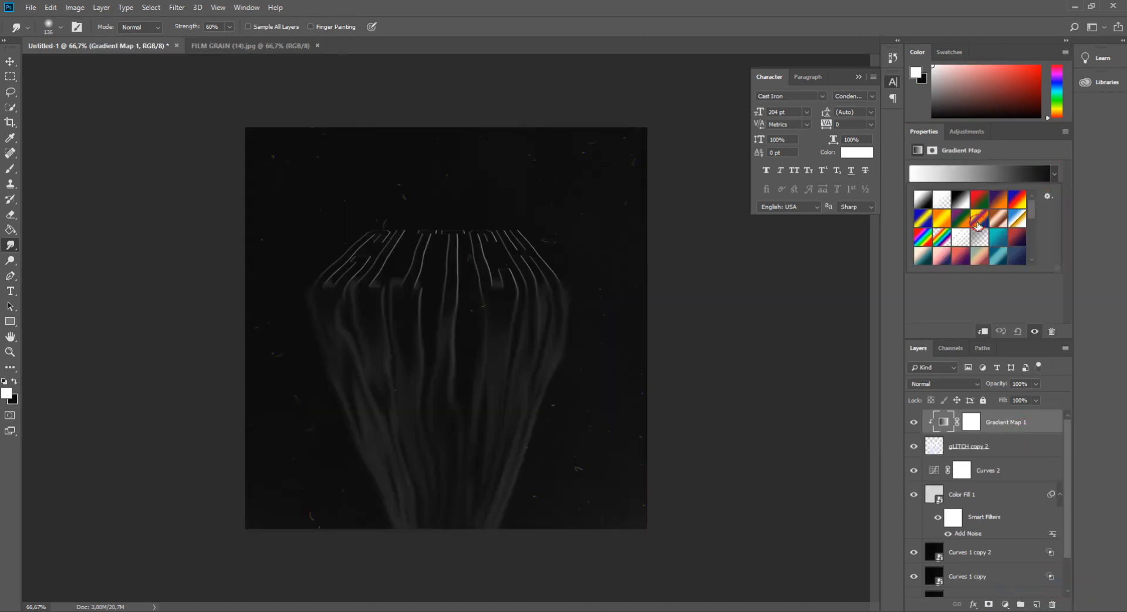
pyautogui.click(978, 222)
pyautogui.click(941, 239)
pyautogui.click(921, 239)
pyautogui.click(931, 242)
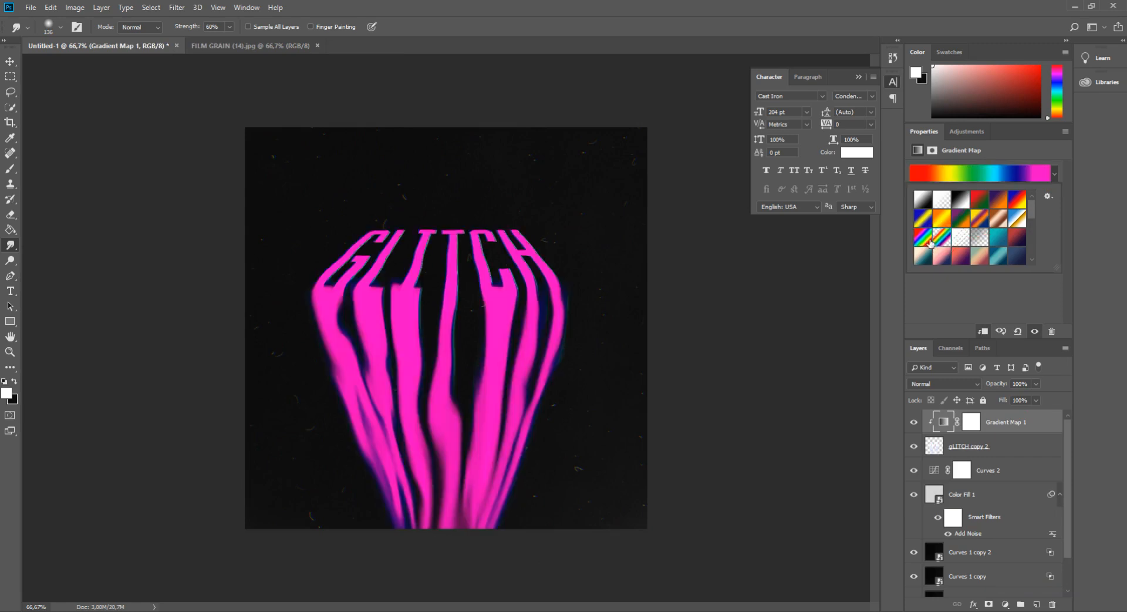
pyautogui.click(969, 300)
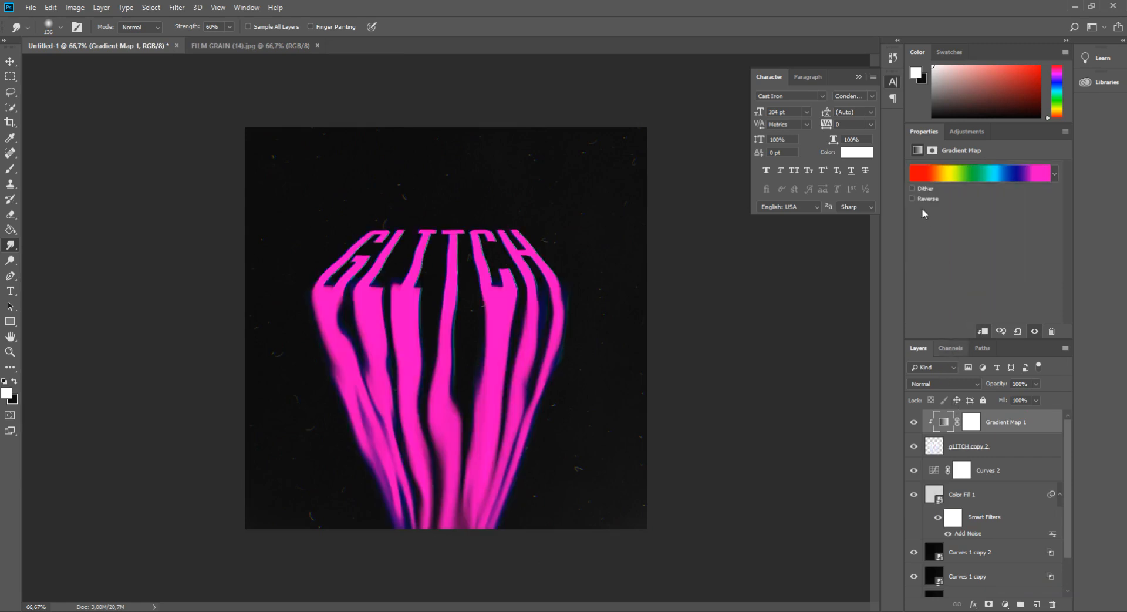
pyautogui.click(914, 199)
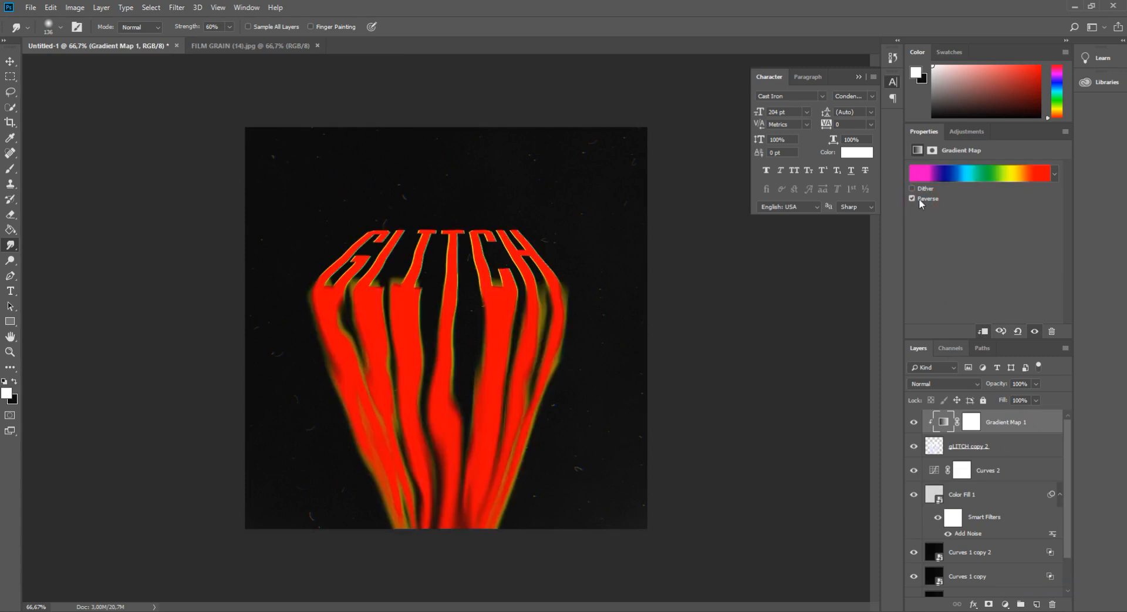
pyautogui.click(918, 199)
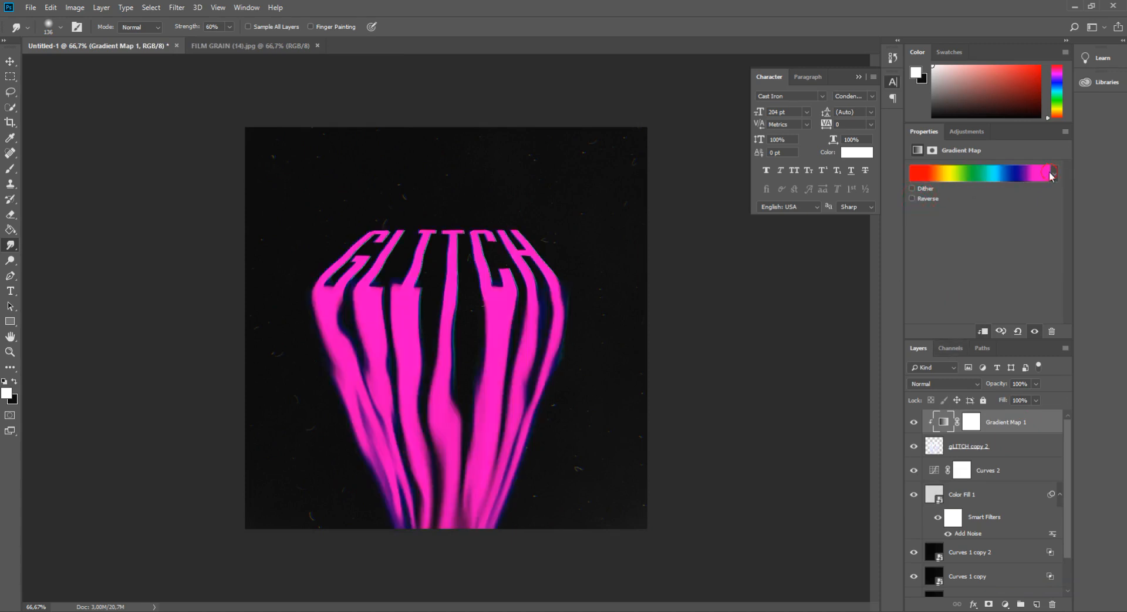
# Compare presets in the Gradient Editor and apply the full spectrum gradient running from red through magenta, blue, cyan, green and yellow to red.
pyautogui.click(1050, 174)
pyautogui.click(503, 202)
pyautogui.click(485, 202)
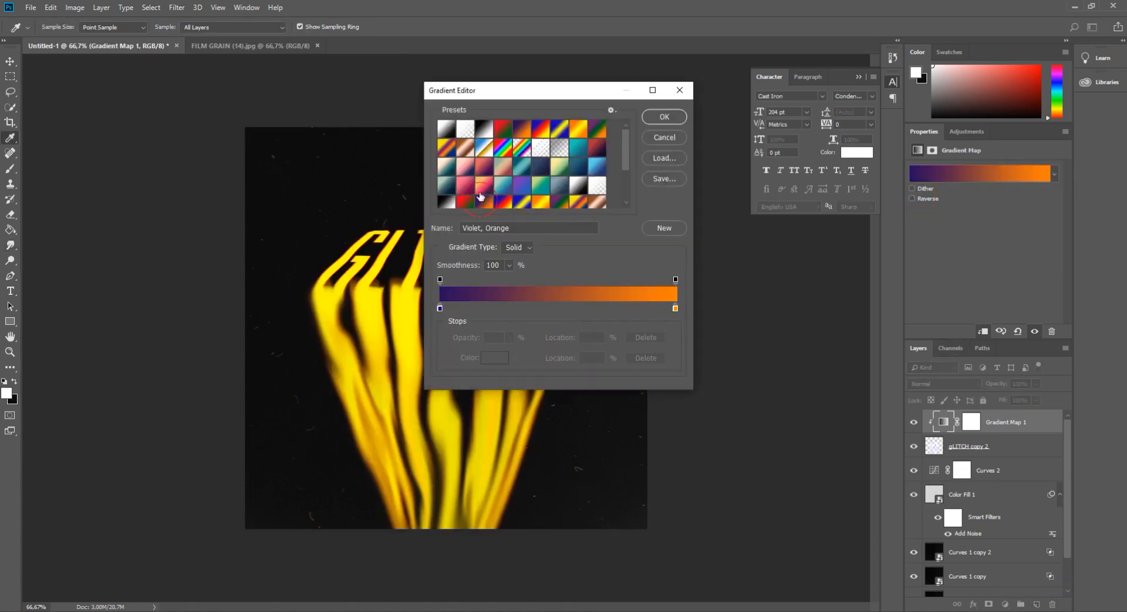
pyautogui.click(544, 150)
pyautogui.click(578, 149)
pyautogui.click(596, 150)
pyautogui.click(596, 185)
pyautogui.click(501, 183)
pyautogui.click(519, 149)
pyautogui.click(503, 151)
pyautogui.click(487, 183)
pyautogui.click(497, 151)
pyautogui.click(519, 150)
pyautogui.click(503, 151)
pyautogui.click(658, 118)
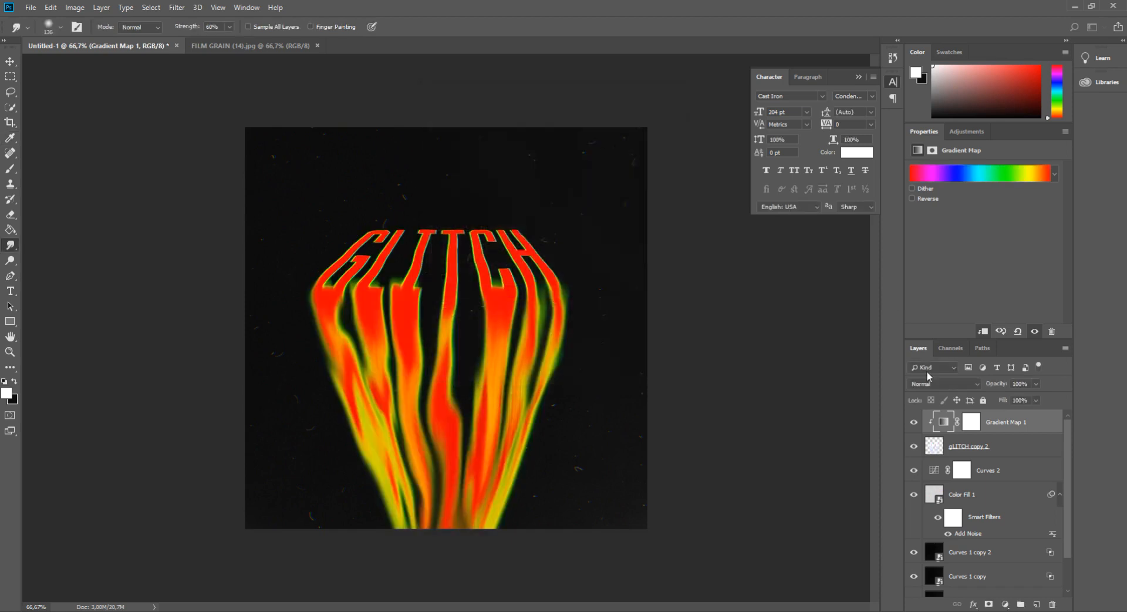
# Compare blend modes on the Gradient Map 1 layer and set it to Exclusion.
pyautogui.click(933, 384)
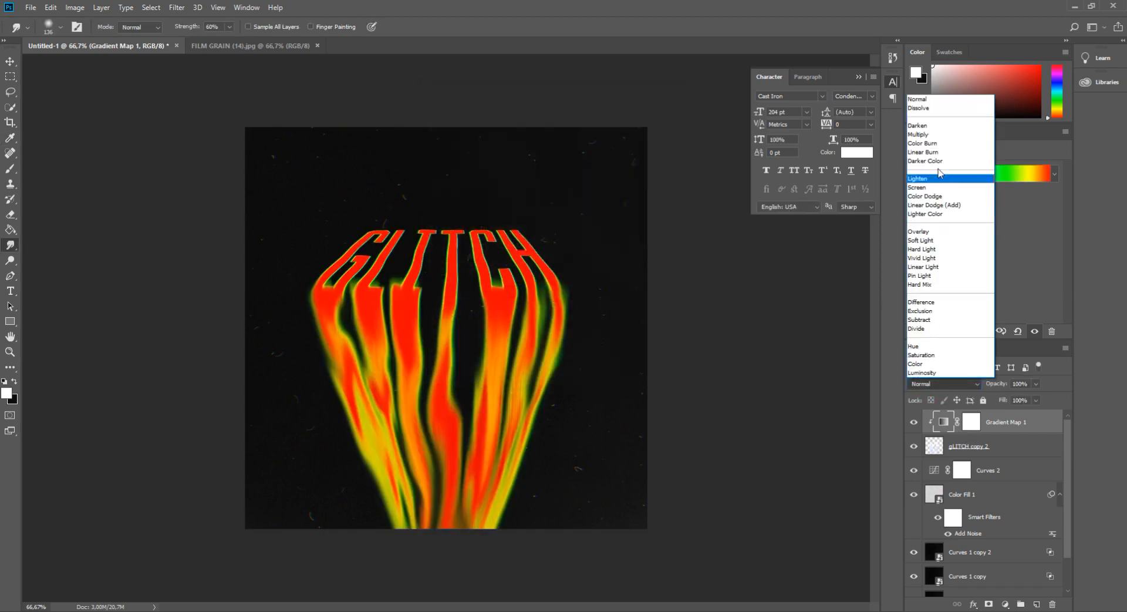
pyautogui.click(928, 133)
pyautogui.press('Down')
pyautogui.press('Down')
pyautogui.press('Down')
pyautogui.press('Down')
pyautogui.press('Down')
pyautogui.press('Down')
pyautogui.press('Down')
pyautogui.press('Down')
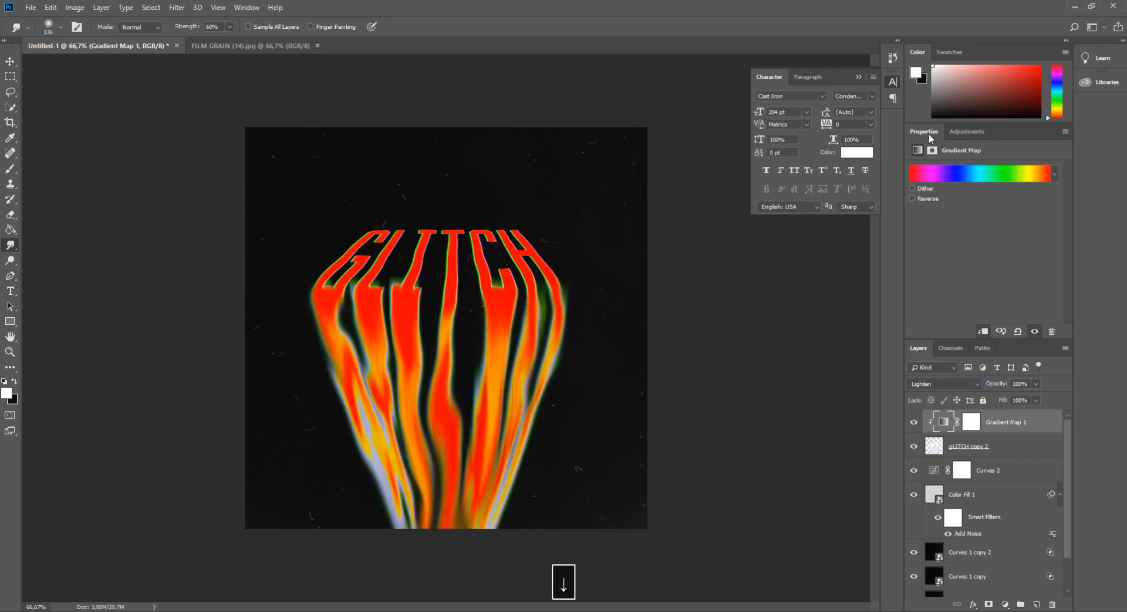
pyautogui.press('Down')
pyautogui.press('Down')
pyautogui.press('Down')
pyautogui.press('Down')
pyautogui.press('Down')
pyautogui.press('Down')
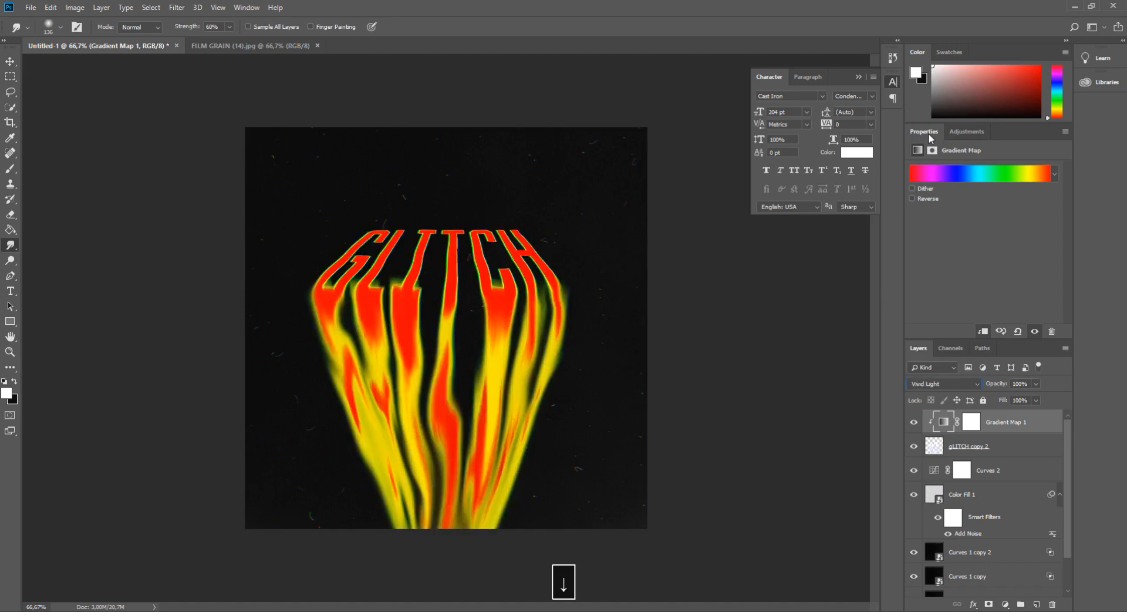
pyautogui.press('Down')
pyautogui.press('Down')
pyautogui.press('Down')
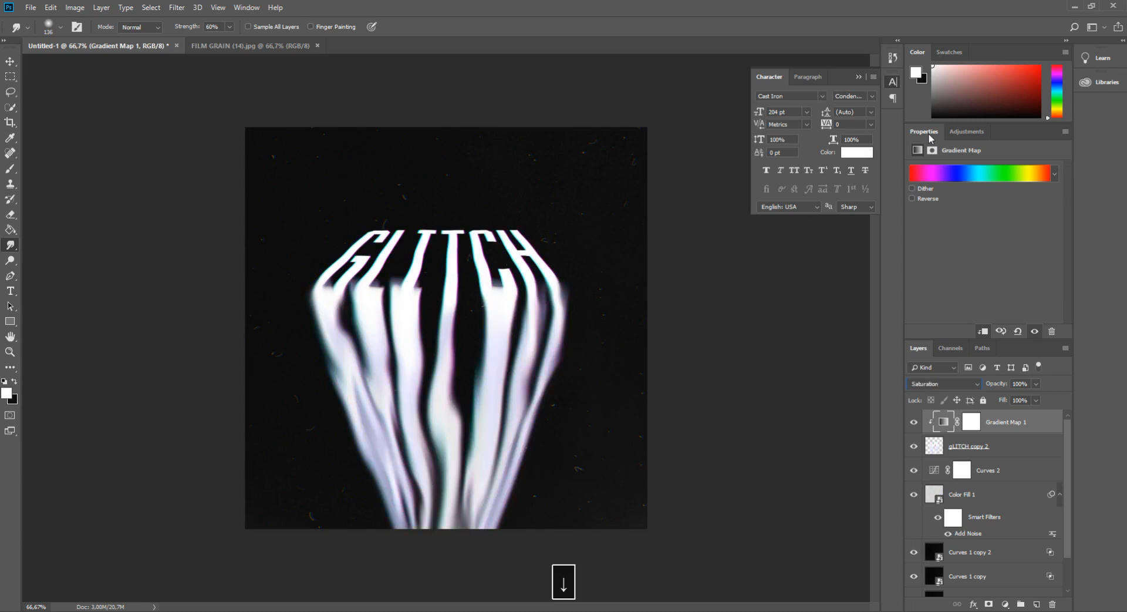
pyautogui.press('Up')
pyautogui.press('Up')
pyautogui.press('Up')
pyautogui.press('Up')
pyautogui.press('Up')
pyautogui.press('Down')
pyautogui.press('Up')
pyautogui.hotkey('ctrl', '+')
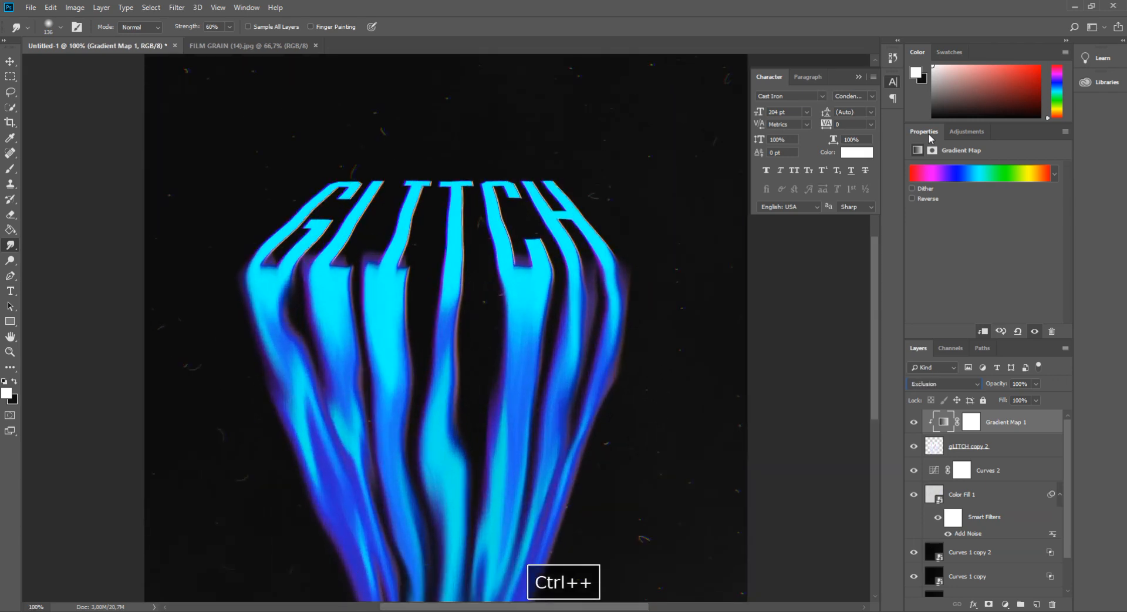
# Convert the Gradient Map 1 and gLITCH copy 2 layers together into one smart object.
pyautogui.keyDown('ctrl'); pyautogui.click(998, 447); pyautogui.keyUp('ctrl')
pyautogui.rightClick(1000, 451)
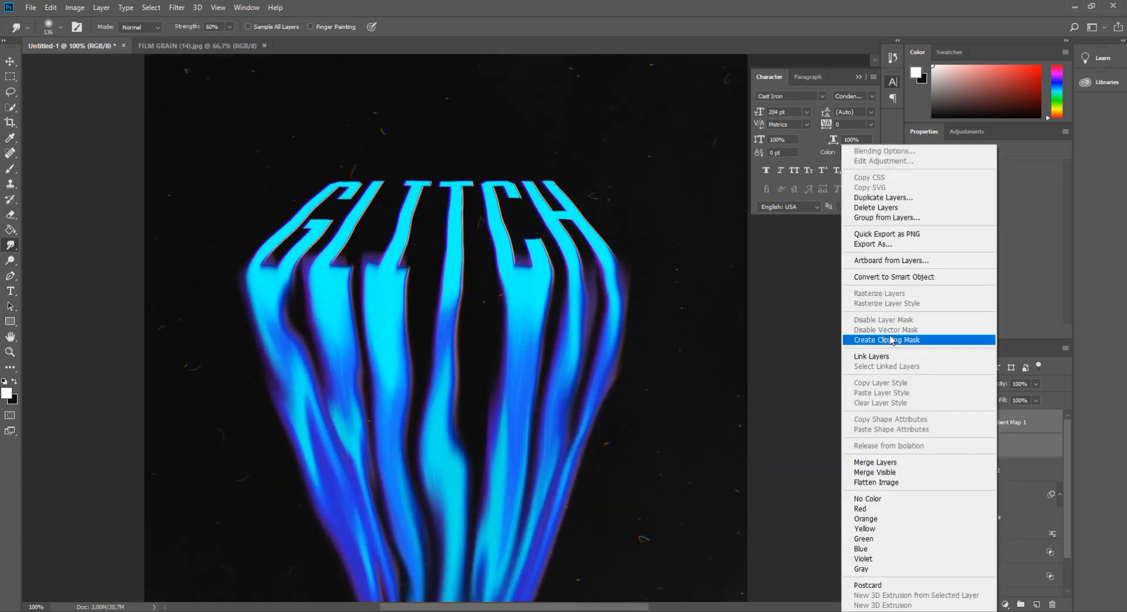
pyautogui.click(874, 278)
pyautogui.hotkey('ctrl', '-')
pyautogui.hotkey('ctrl', '-')
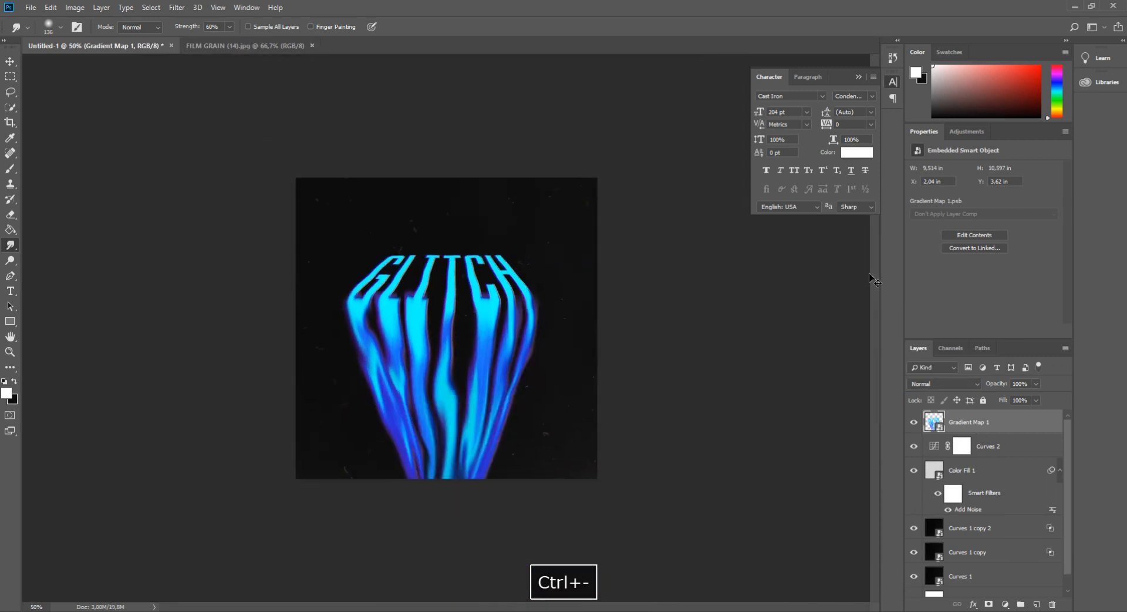
pyautogui.hotkey('ctrl', '-')
pyautogui.hotkey('ctrl', '+')
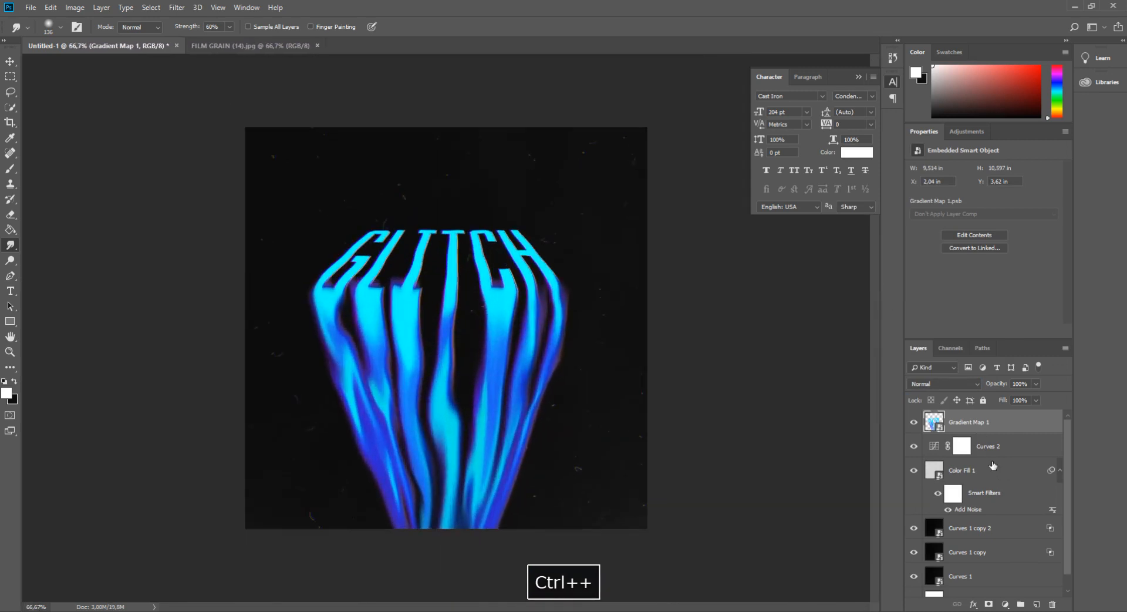
# Compare the darkening and lightening blend modes on the Gradient Map 1 smart object.
pyautogui.click(942, 383)
pyautogui.click(929, 150)
pyautogui.press('Down')
pyautogui.press('Down')
pyautogui.press('Down')
pyautogui.press('Down')
pyautogui.press('Down')
pyautogui.press('Down')
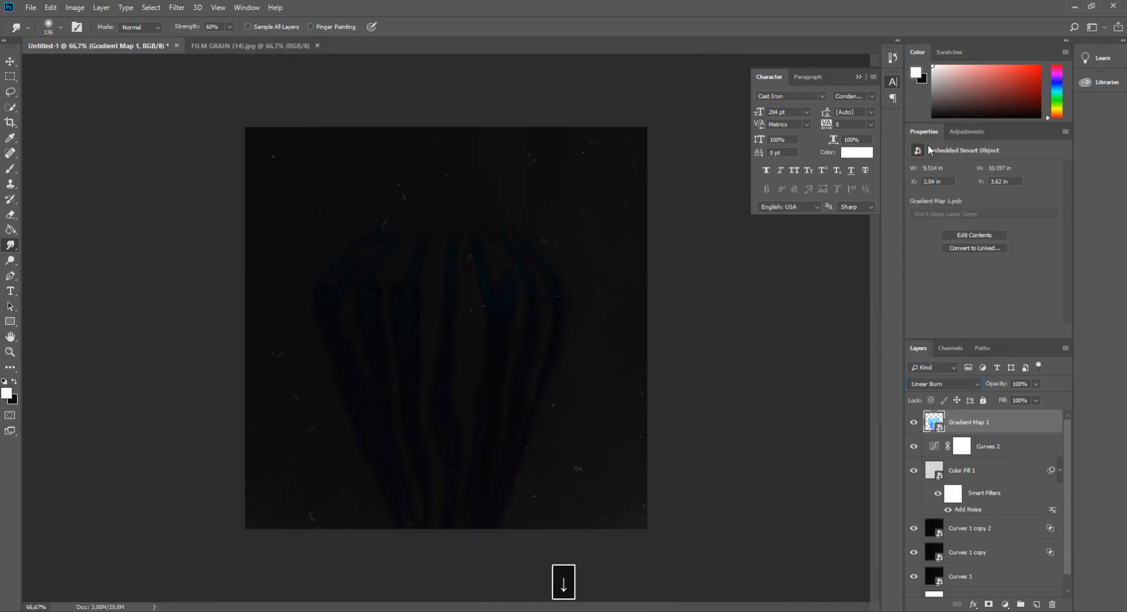
pyautogui.press('Down')
pyautogui.press('Down')
pyautogui.press('Down')
pyautogui.press('Down')
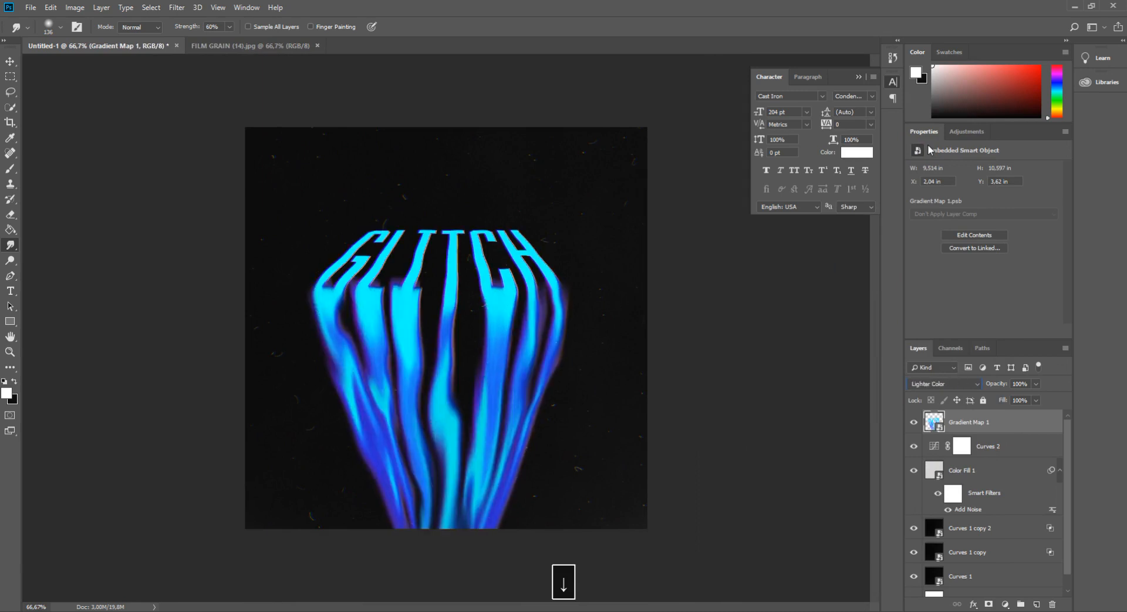
pyautogui.press('Up')
# Duplicate the Gradient Map 1 smart object and set the copy's blend mode to Exclusion.
pyautogui.hotkey('ctrl', 'j')
pyautogui.press('Down')
pyautogui.press('Down')
pyautogui.press('Down')
pyautogui.press('Down')
pyautogui.press('Down')
pyautogui.press('Down')
pyautogui.press('Down')
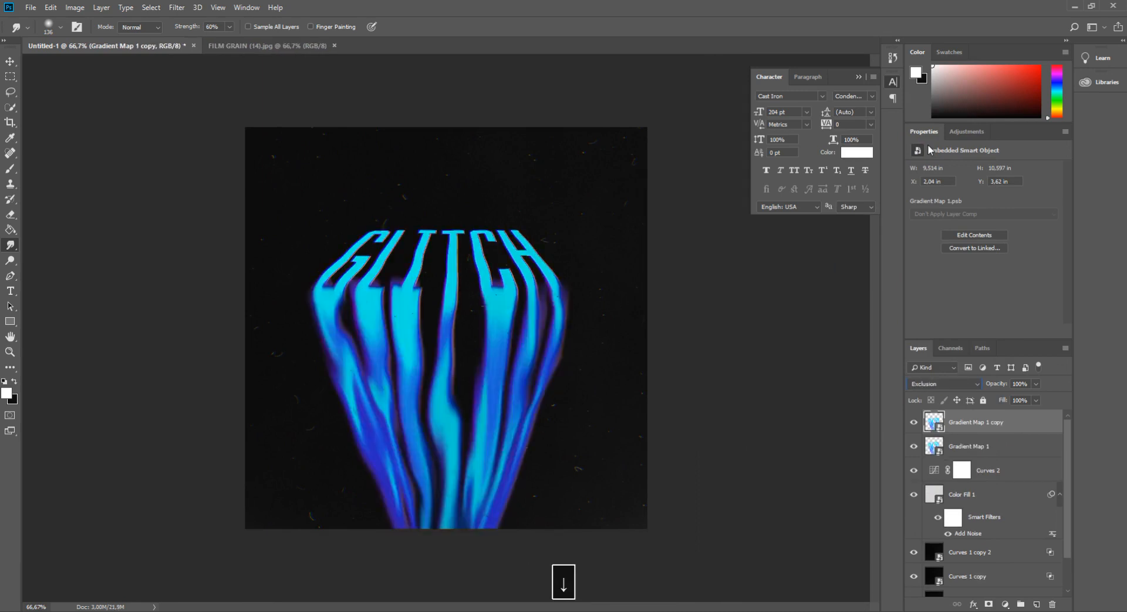
pyautogui.hotkey('ctrl', '+')
pyautogui.hotkey('ctrl', '-')
pyautogui.press('Return')
# Group the Gradient Map 1 smart object and its copy into a single layer group.
pyautogui.keyDown('ctrl'); pyautogui.click(986, 449); pyautogui.keyUp('ctrl')
pyautogui.hotkey('ctrl', 'g')
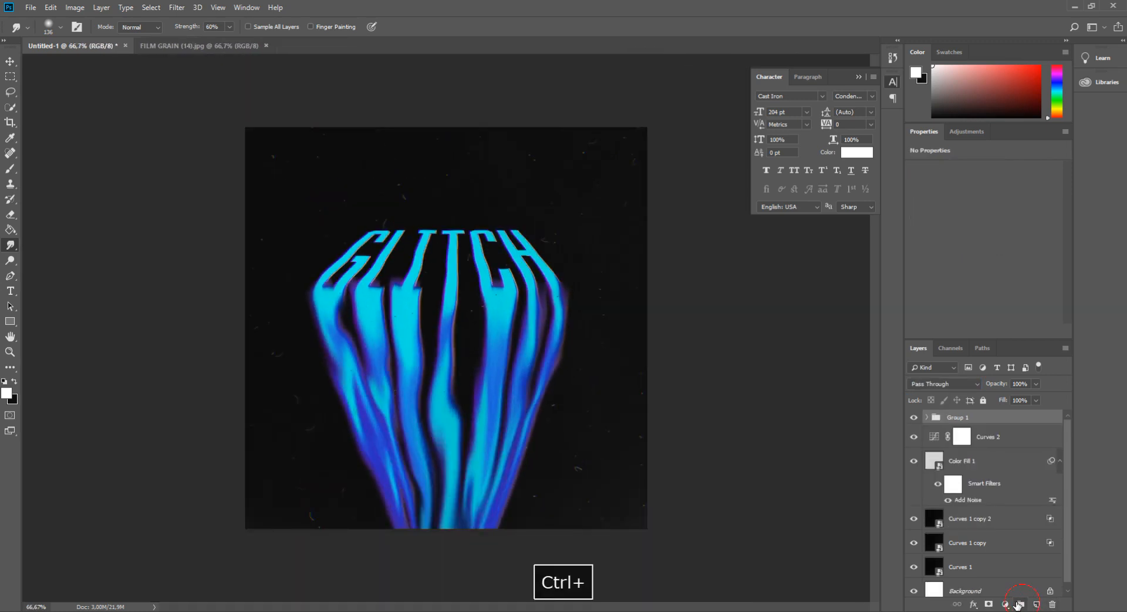
pyautogui.click(1018, 604)
pyautogui.hotkey('ctrl', 'z')
pyautogui.hotkey('ctrl', '+')
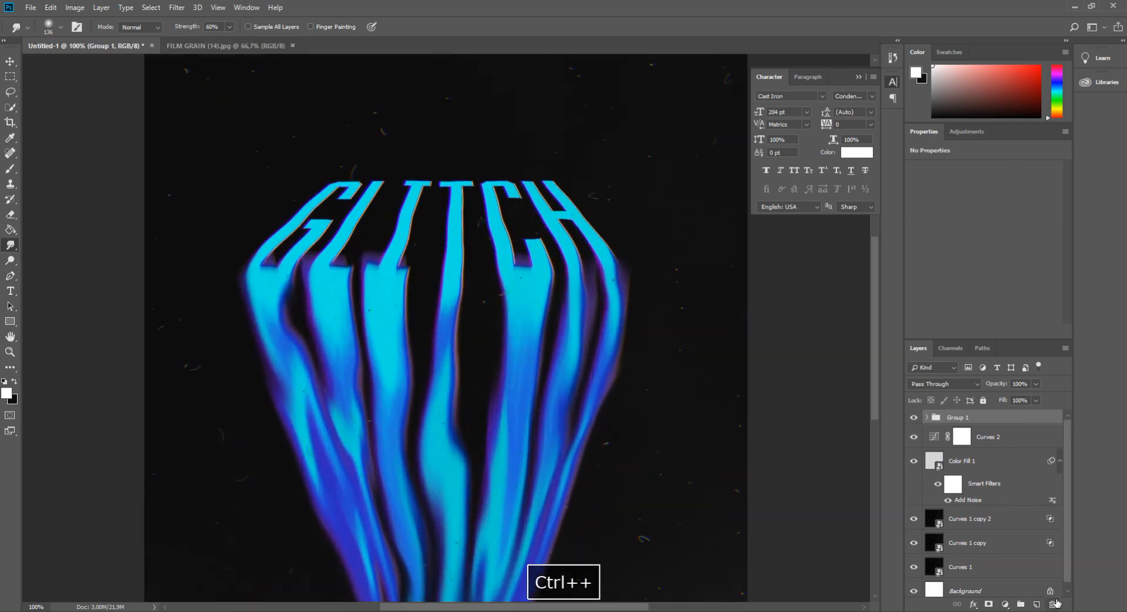
# Add a Hue/Saturation adjustment clipped to Group 1 with Hue +1, Saturation +23 and Lightness +1.
pyautogui.click(1005, 604)
pyautogui.click(1038, 491)
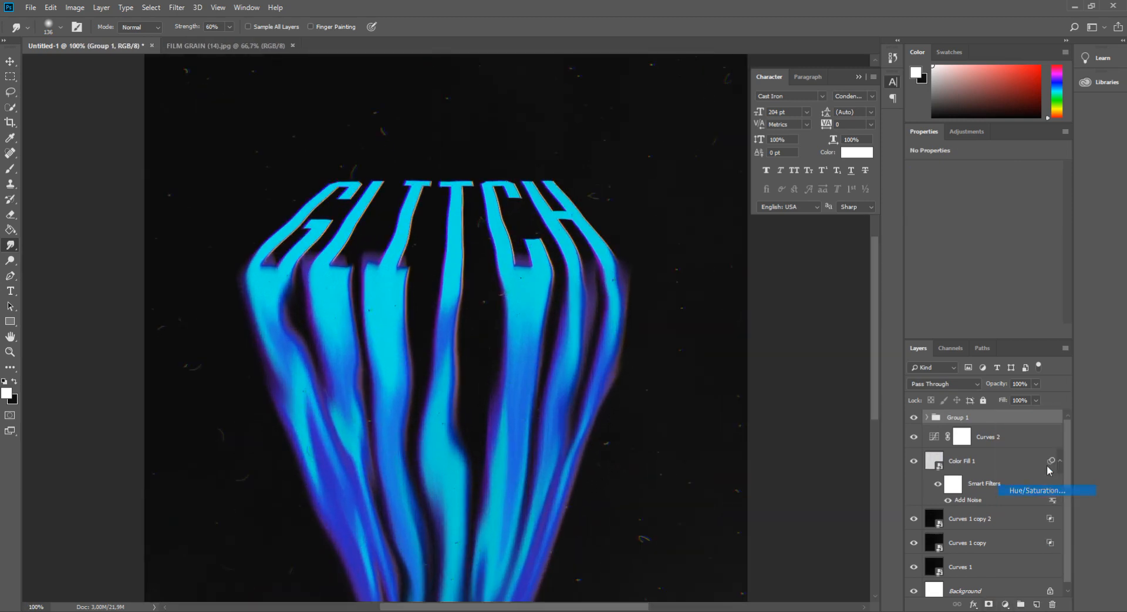
pyautogui.keyDown('alt'); pyautogui.click(1010, 429); pyautogui.keyUp('alt')
pyautogui.moveTo(984, 213); pyautogui.dragTo(1002, 240)
pyautogui.moveTo(988, 255)
pyautogui.mouseDown()
pyautogui.moveTo(965, 255)
pyautogui.moveTo(985, 255)
pyautogui.mouseUp()
pyautogui.moveTo(960, 212); pyautogui.dragTo(985, 224)
pyautogui.hotkey('ctrl', '-')
pyautogui.hotkey('ctrl', '+')
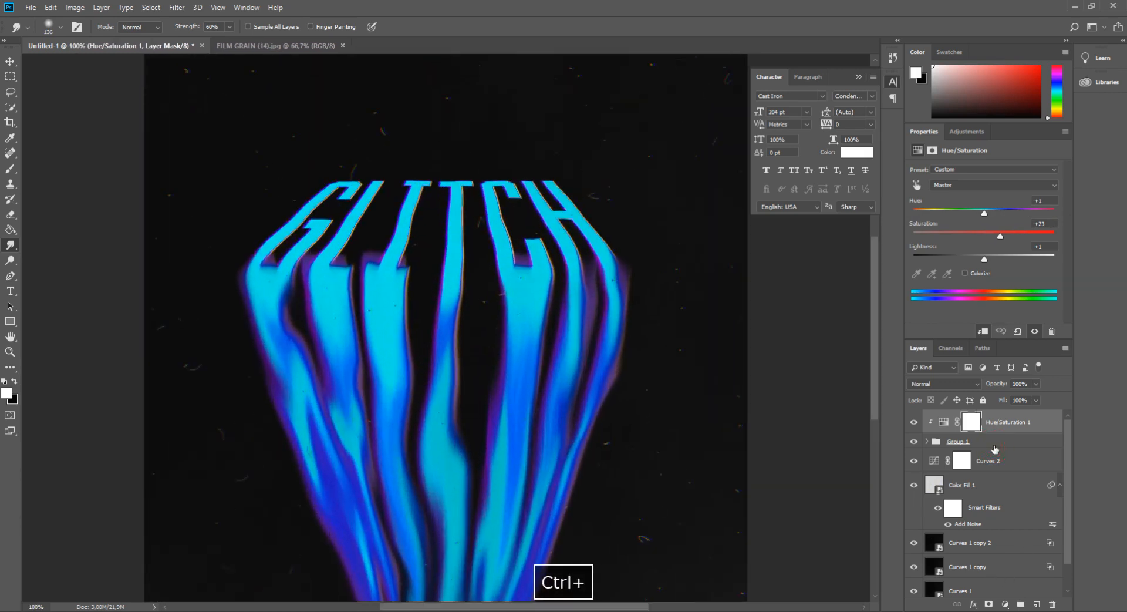
# Duplicate Group 1 together with its Hue/Saturation 1 adjustment and merge the copies into one layer.
pyautogui.keyDown('shift'); pyautogui.click(995, 443); pyautogui.keyUp('shift')
pyautogui.rightClick(994, 445)
pyautogui.click(1048, 140)
pyautogui.press('Return')
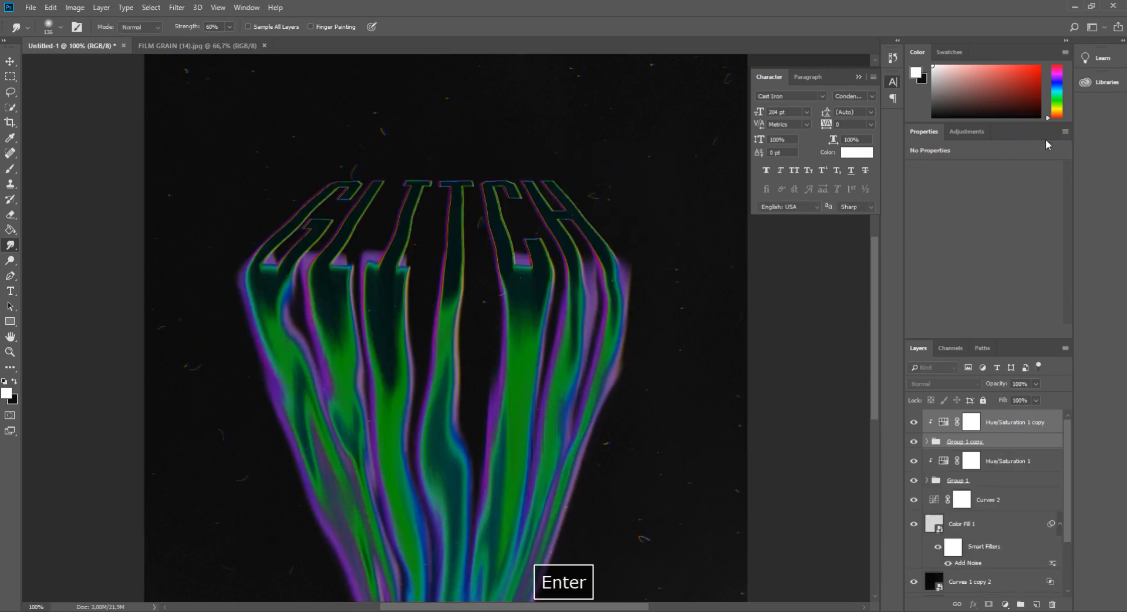
pyautogui.rightClick(1033, 433)
pyautogui.click(909, 461)
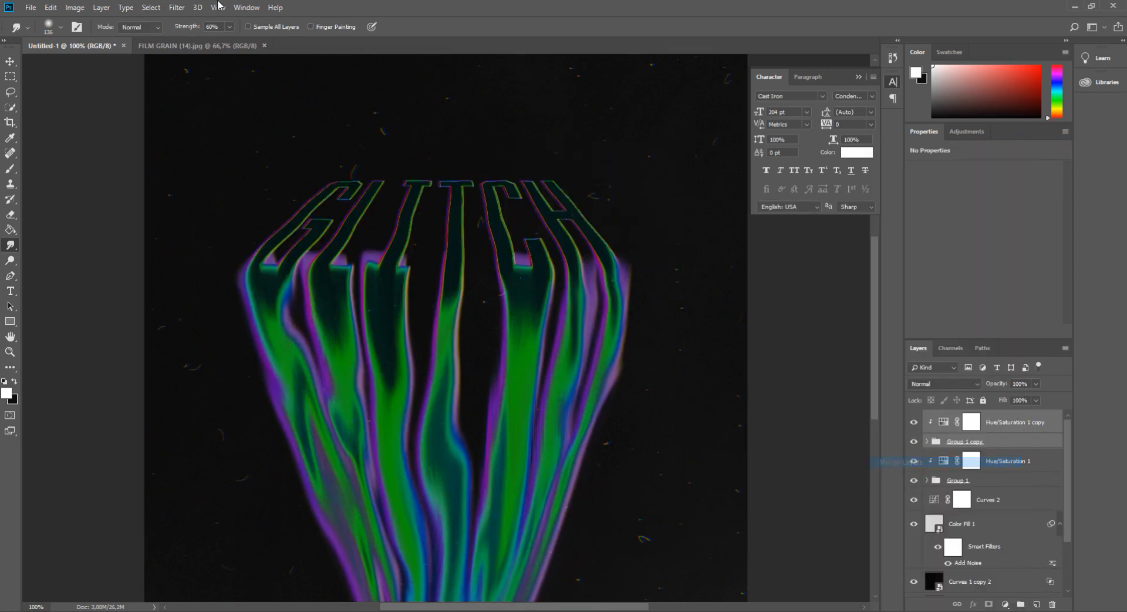
# Apply a Gaussian Blur with a radius of about 35 pixels to the merged Hue/Saturation 1 copy layer.
pyautogui.click(177, 8)
pyautogui.moveTo(200, 139)
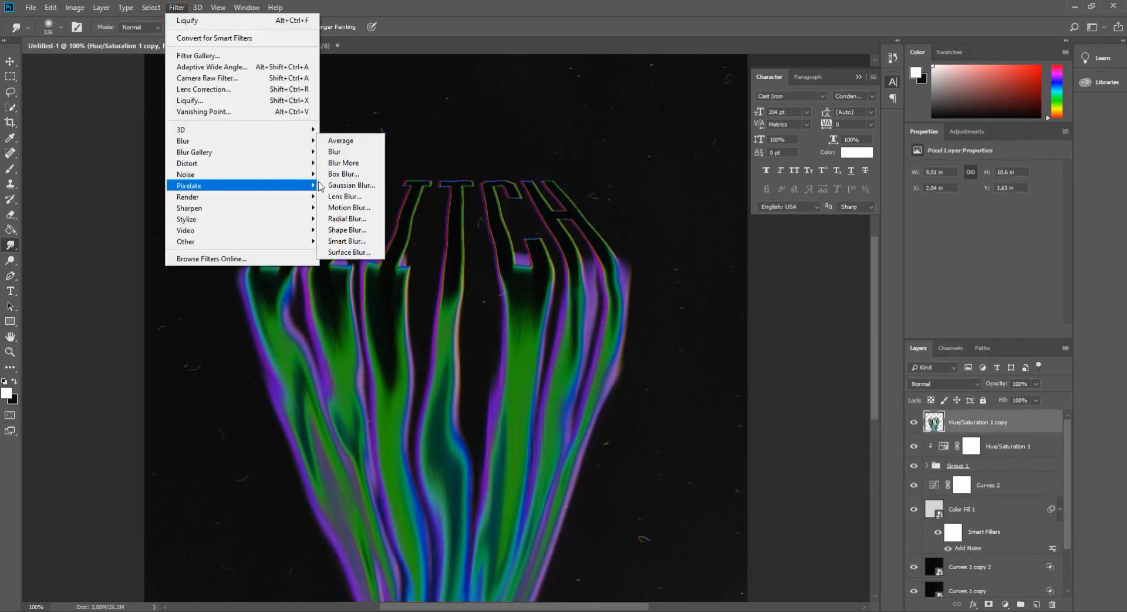
pyautogui.click(358, 189)
pyautogui.press('Return')
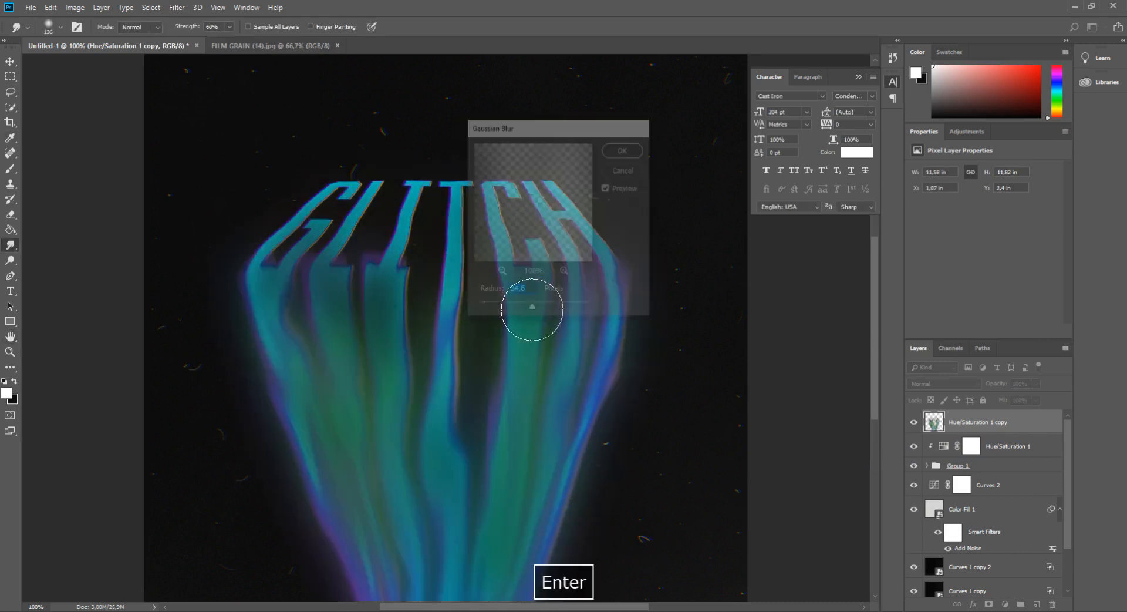
# Compare blend modes on the blurred Hue/Saturation 1 copy layer and set it to Divide.
pyautogui.click(969, 384)
pyautogui.click(936, 143)
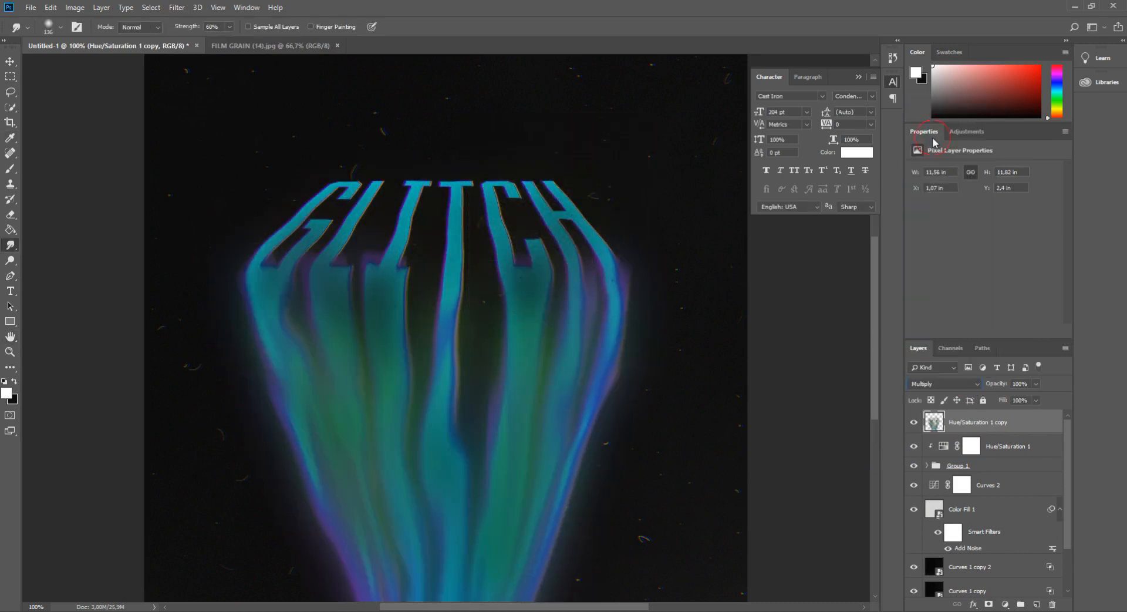
pyautogui.press('Down')
pyautogui.press('Down')
pyautogui.press('Down')
pyautogui.press('Down')
pyautogui.press('Down')
pyautogui.press('Down')
pyautogui.press('Down')
pyautogui.press('Down')
pyautogui.press('Down')
pyautogui.press('Down')
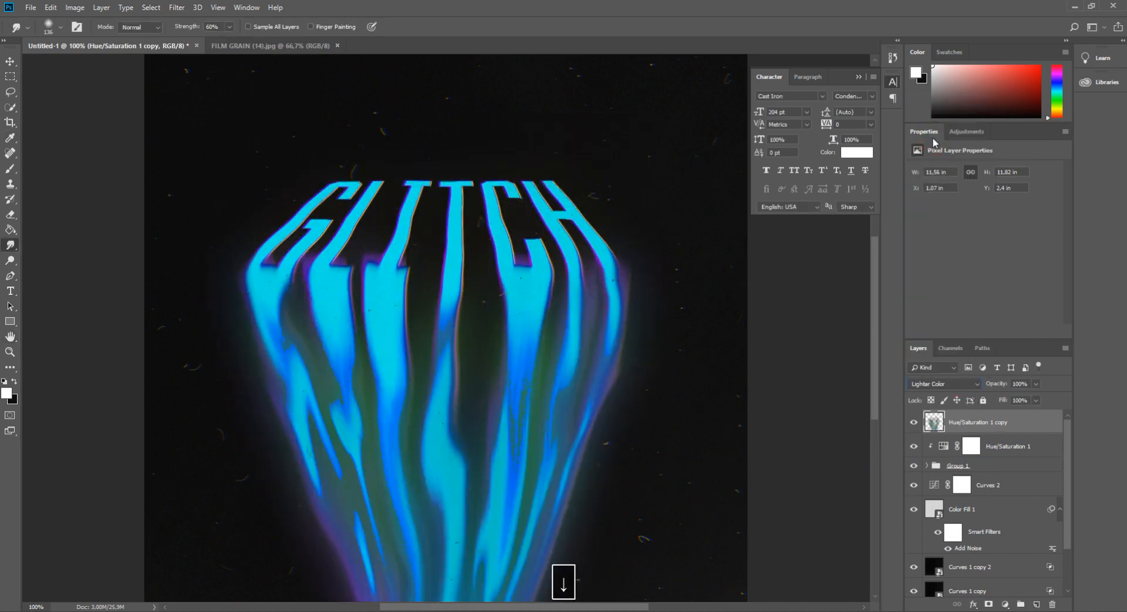
pyautogui.press('Down')
pyautogui.press('Down')
pyautogui.press('Down')
pyautogui.press('Down')
pyautogui.press('Down')
pyautogui.press('Down')
pyautogui.press('Down')
pyautogui.press('Down')
pyautogui.press('Down')
pyautogui.press('Down')
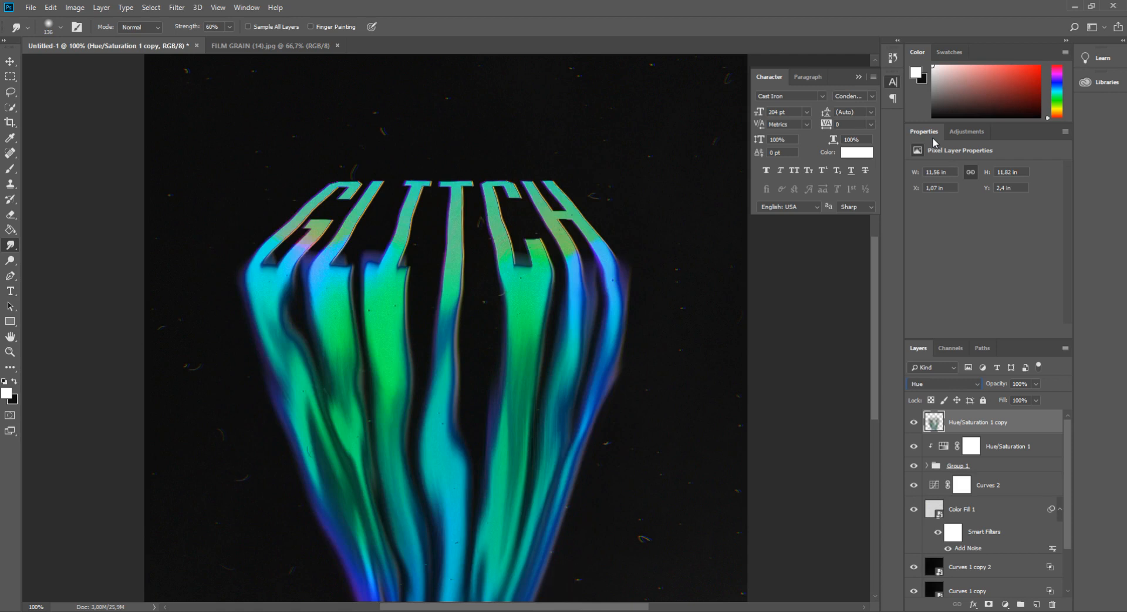
pyautogui.hotkey('ctrl', '-')
pyautogui.hotkey('ctrl', '-')
pyautogui.hotkey('ctrl', '+')
pyautogui.press('Up')
pyautogui.press('Up')
pyautogui.press('Down')
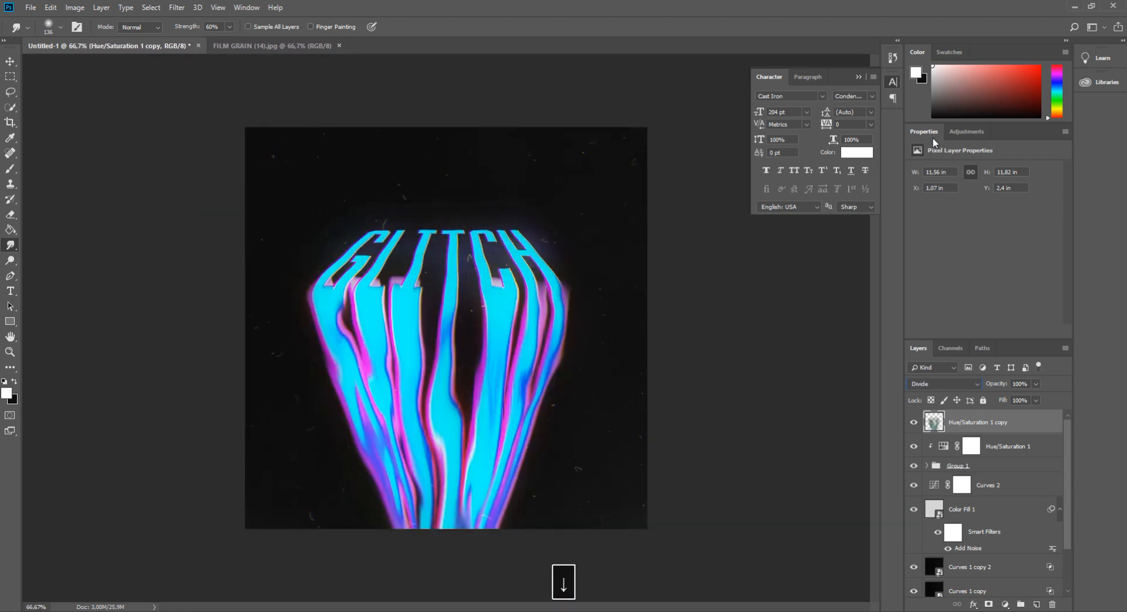
pyautogui.hotkey('ctrl', '+')
pyautogui.hotkey('ctrl', '-')
pyautogui.hotkey('ctrl', '-')
pyautogui.hotkey('ctrl', '+')
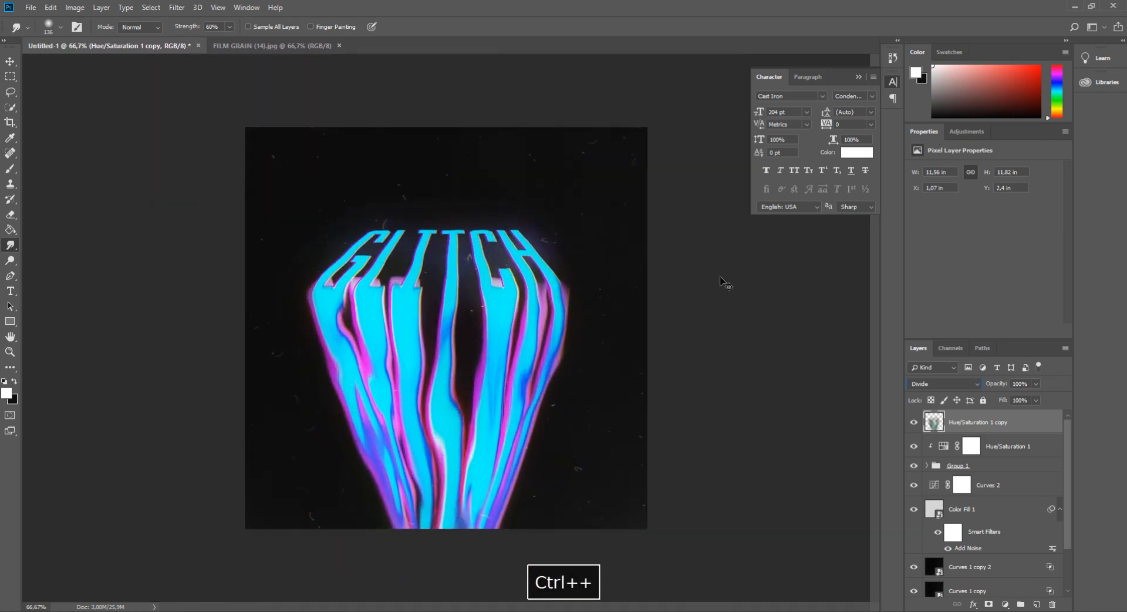
# Enlarge the blurred Hue/Saturation 1 copy layer to about 14.85 by 15.21 in and reposition it around the text.
pyautogui.hotkey('ctrl', 't')
pyautogui.moveTo(601, 531); pyautogui.dragTo(658, 587)
pyautogui.moveTo(583, 491); pyautogui.dragTo(546, 480)
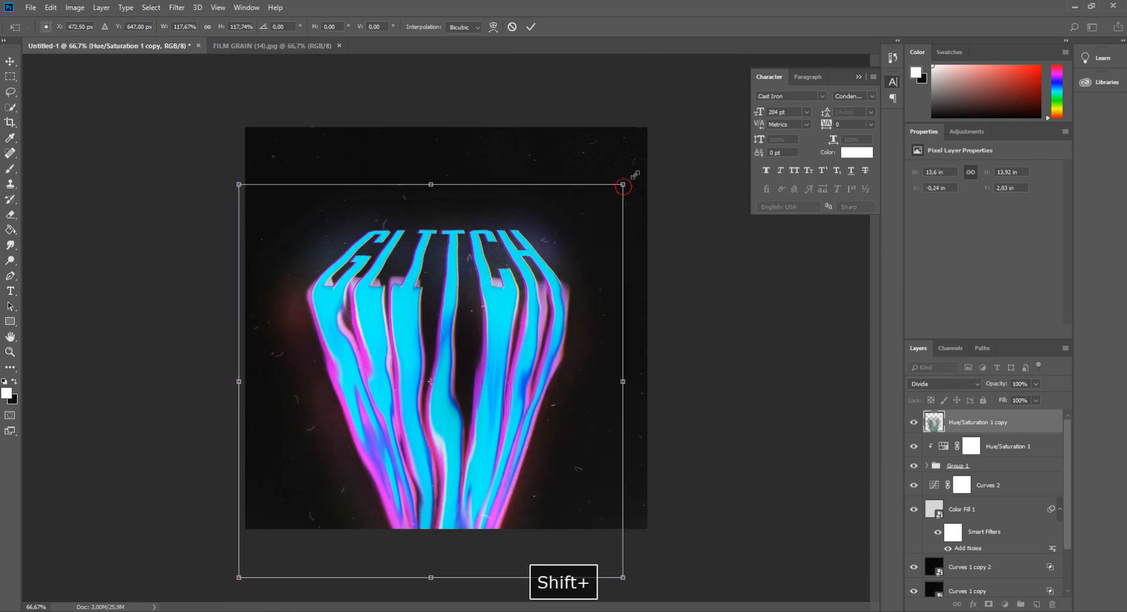
pyautogui.moveTo(623, 185); pyautogui.dragTo(659, 148)
pyautogui.moveTo(568, 306); pyautogui.dragTo(556, 323)
pyautogui.click(10, 61)
pyautogui.press('Return')
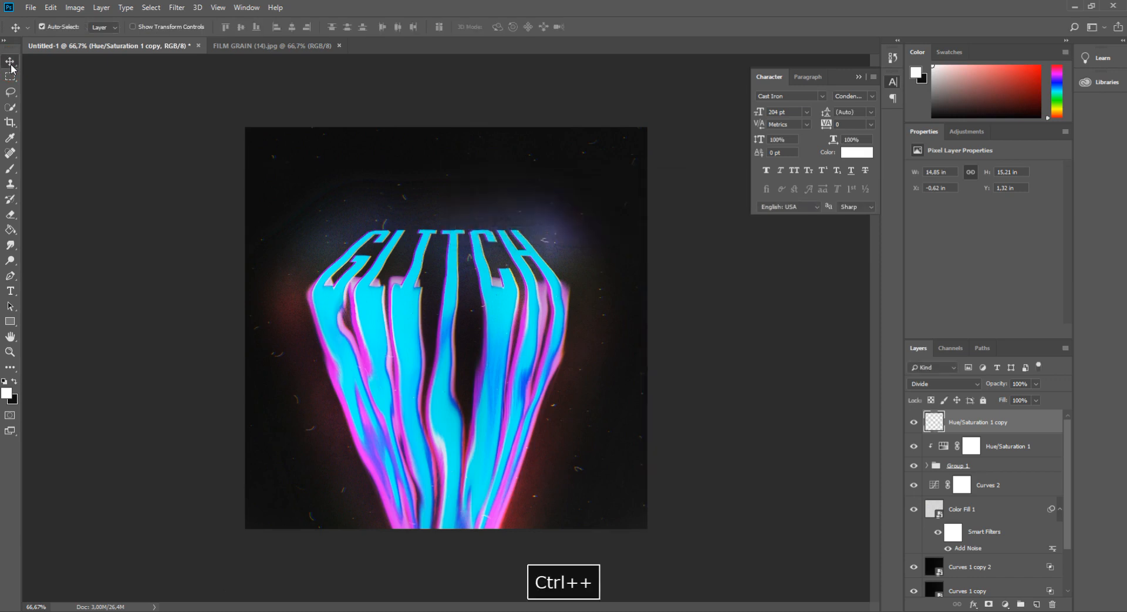
# Compare blend modes on the enlarged Hue/Saturation 1 copy layer and set it to Hue.
pyautogui.hotkey('ctrl', '+')
pyautogui.click(957, 386)
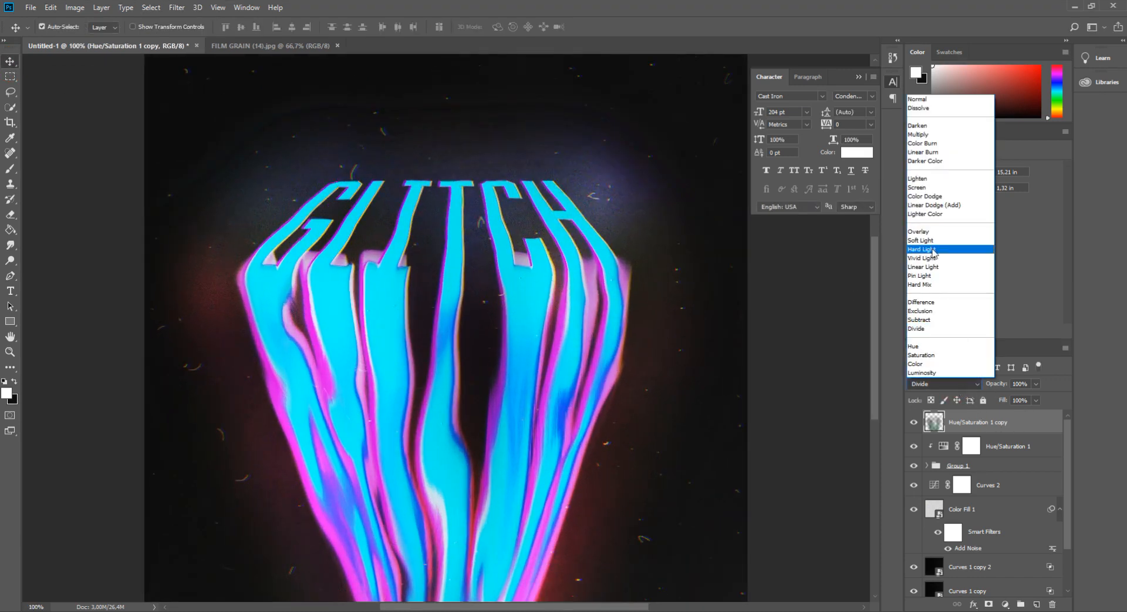
pyautogui.click(922, 125)
pyautogui.press('Down')
pyautogui.press('Down')
pyautogui.press('Down')
pyautogui.press('Down')
pyautogui.press('Down')
pyautogui.press('Down')
pyautogui.press('Down')
pyautogui.press('Down')
pyautogui.press('Down')
pyautogui.press('Down')
pyautogui.press('Up')
pyautogui.press('Up')
pyautogui.press('Down')
pyautogui.press('Down')
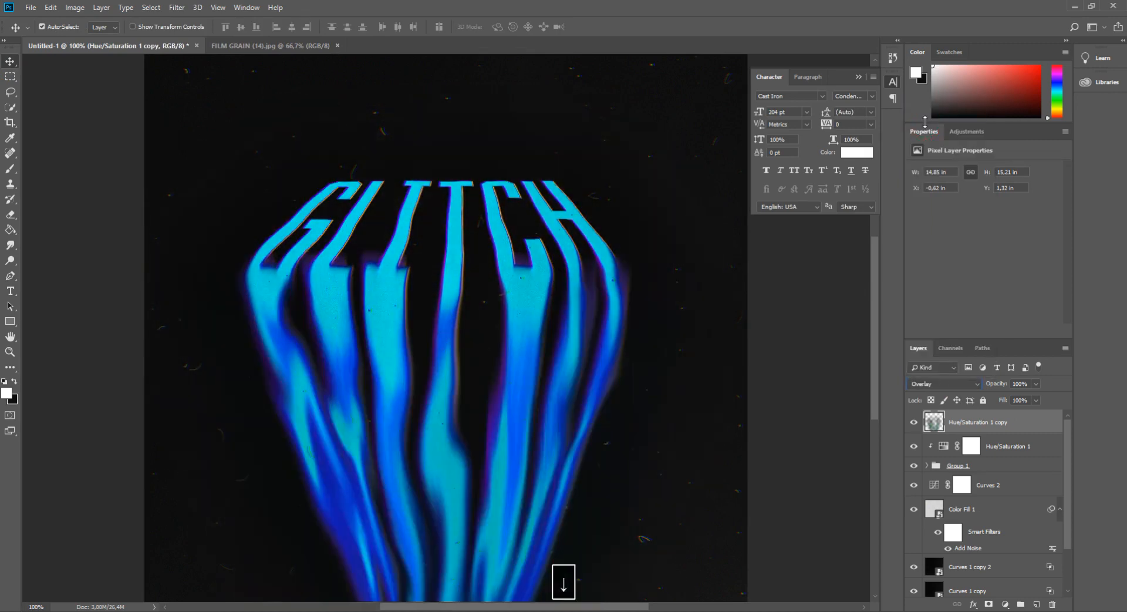
pyautogui.press('Down')
pyautogui.press('Down')
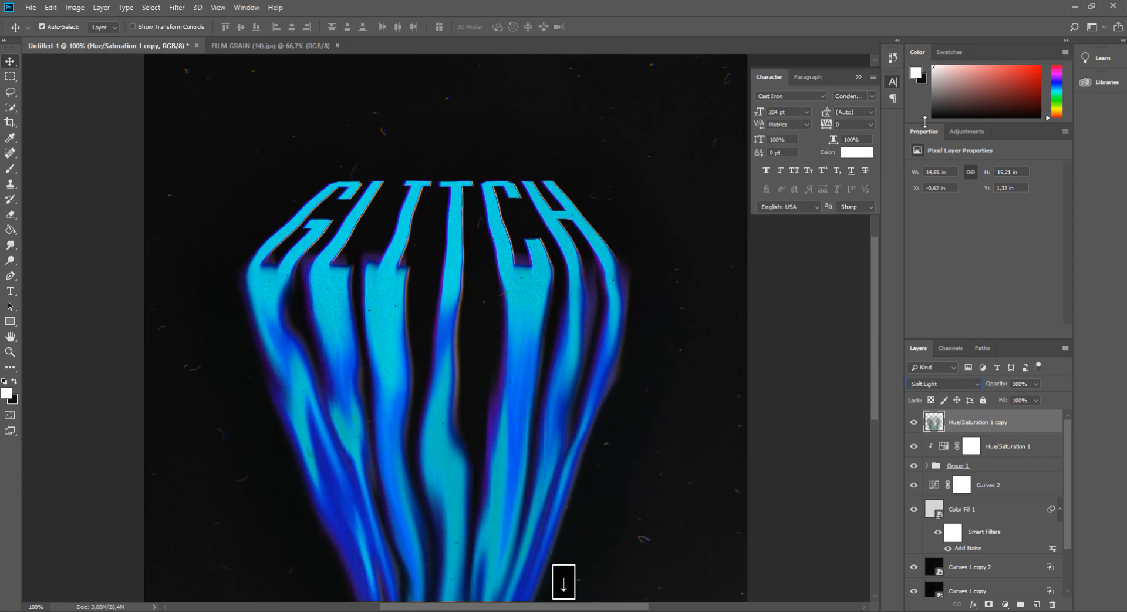
pyautogui.press('Down')
pyautogui.press('Down')
pyautogui.press('Down')
pyautogui.press('Down')
pyautogui.press('Down')
pyautogui.press('Down')
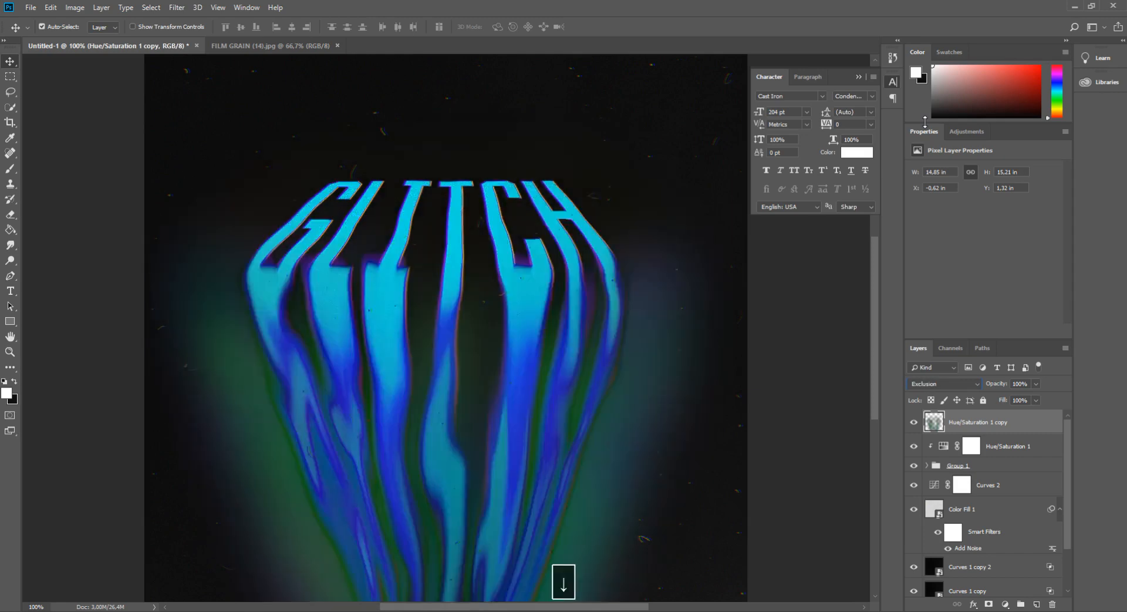
pyautogui.press('Down')
pyautogui.press('Down')
pyautogui.press('Up')
pyautogui.press('Down')
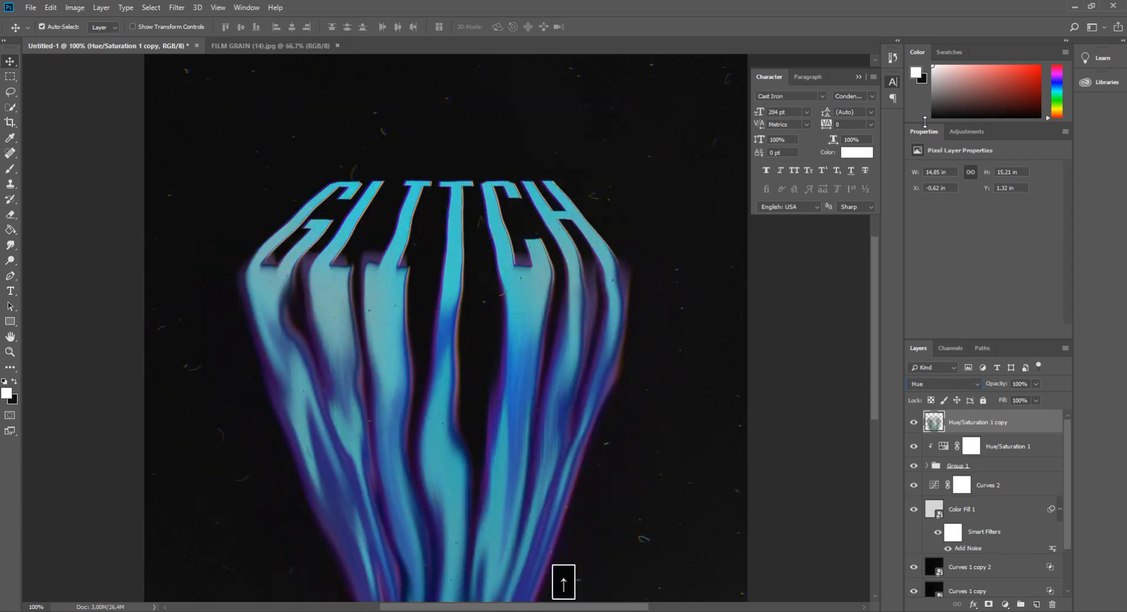
pyautogui.press('Down')
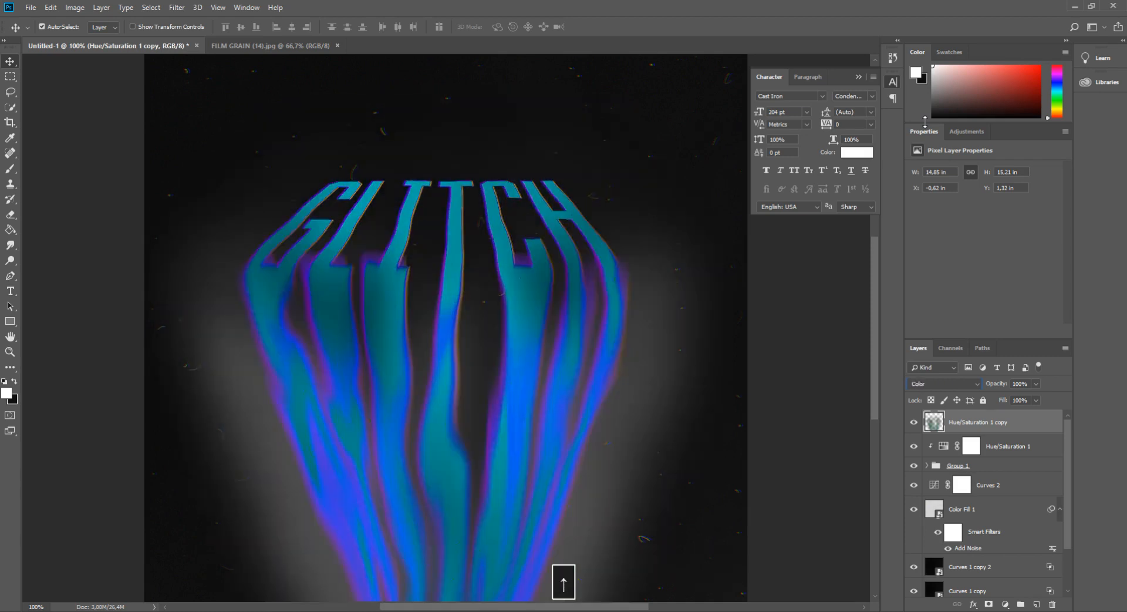
pyautogui.press('Up')
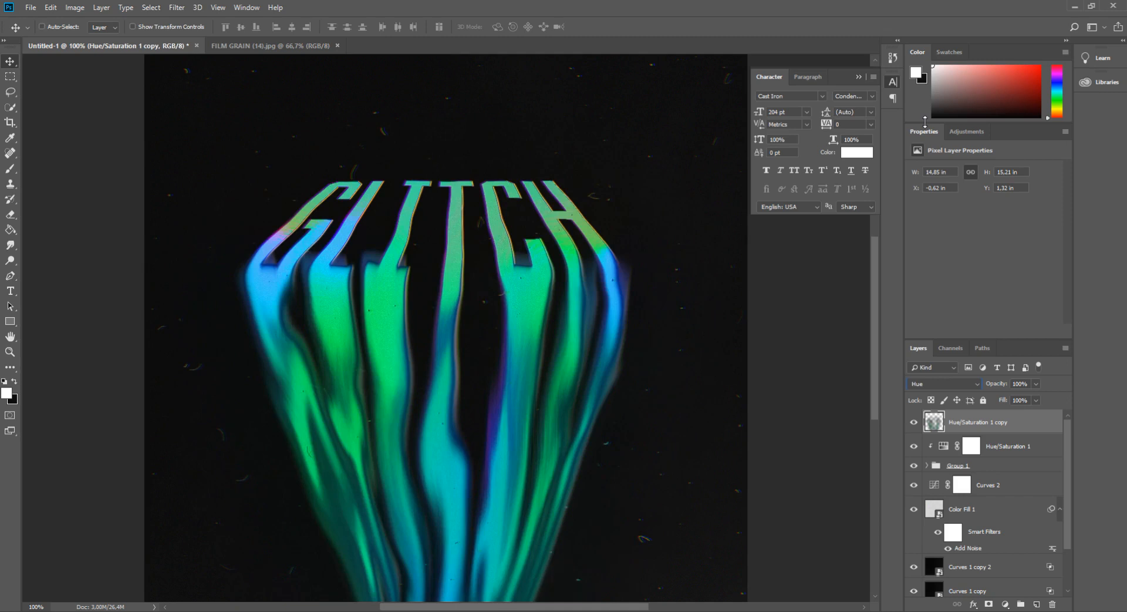
# Duplicate the Hue/Saturation 1 copy layer, place the duplicate below Group 1 and set its blend mode to Normal.
pyautogui.hotkey('ctrl', 'j')
pyautogui.moveTo(1013, 471); pyautogui.dragTo(1016, 503)
pyautogui.click(947, 385)
pyautogui.click(928, 98)
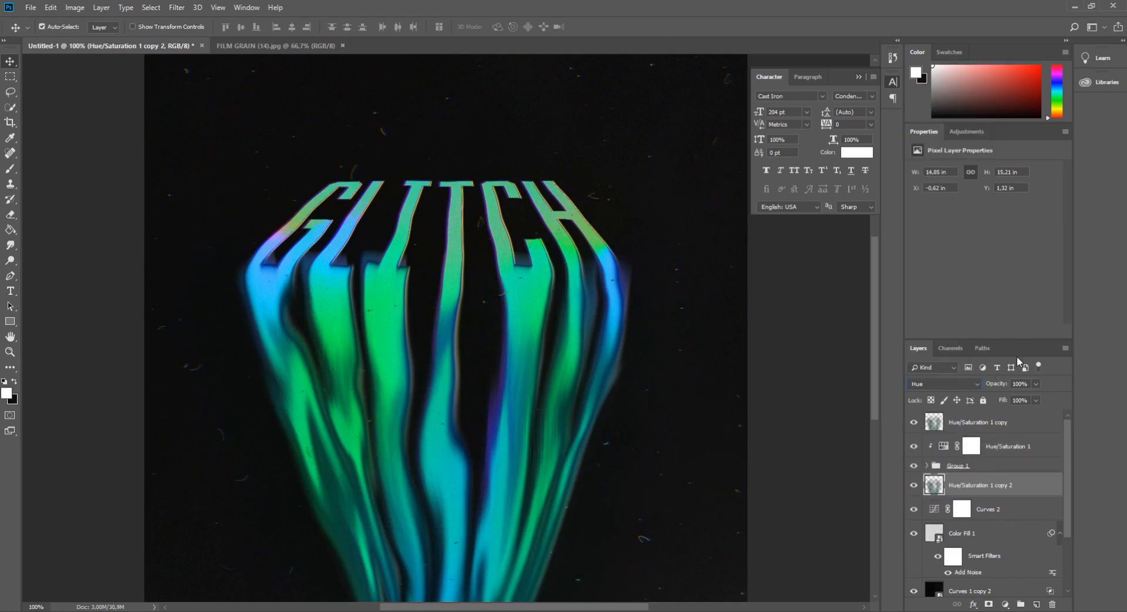
pyautogui.click(951, 383)
pyautogui.click(933, 101)
# Lower the opacity of the Hue/Saturation 1 copy 2 layer to 13%.
pyautogui.click(1036, 384)
pyautogui.moveTo(1043, 397); pyautogui.dragTo(1003, 397)
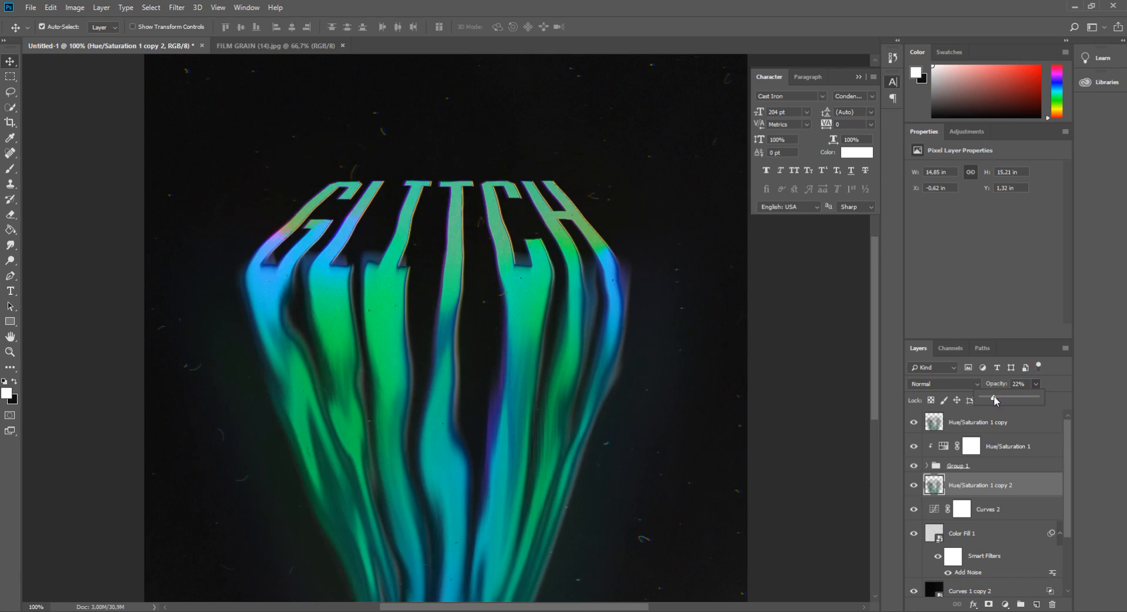
pyautogui.moveTo(991, 396); pyautogui.dragTo(983, 396)
pyautogui.hotkey('ctrl', '-')
pyautogui.hotkey('ctrl', '-')
pyautogui.hotkey('ctrl', '-')
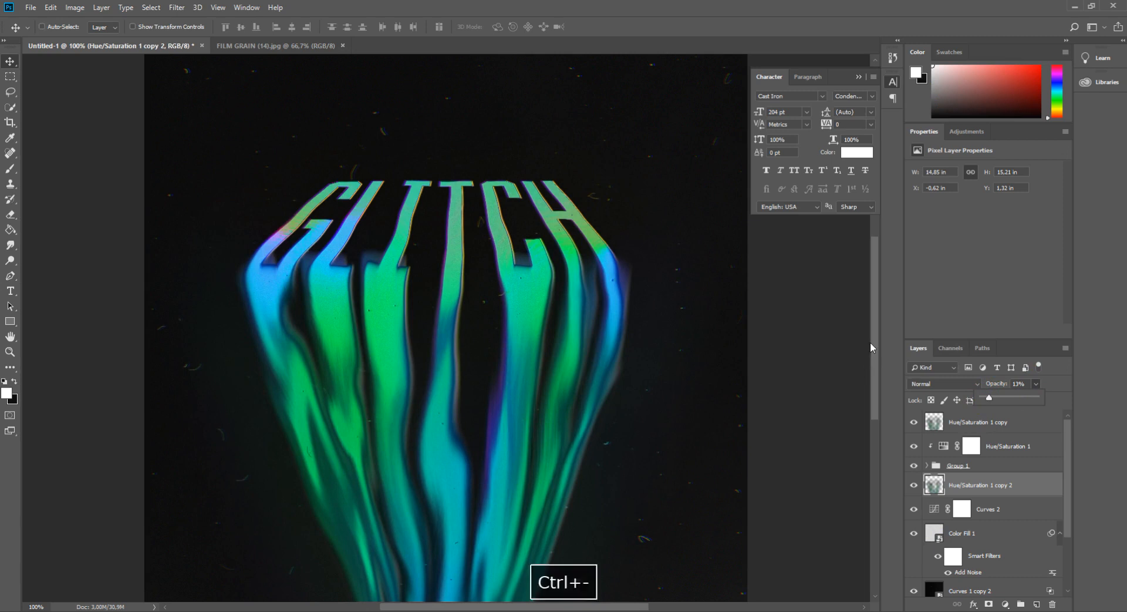
pyautogui.hotkey('ctrl', '+')
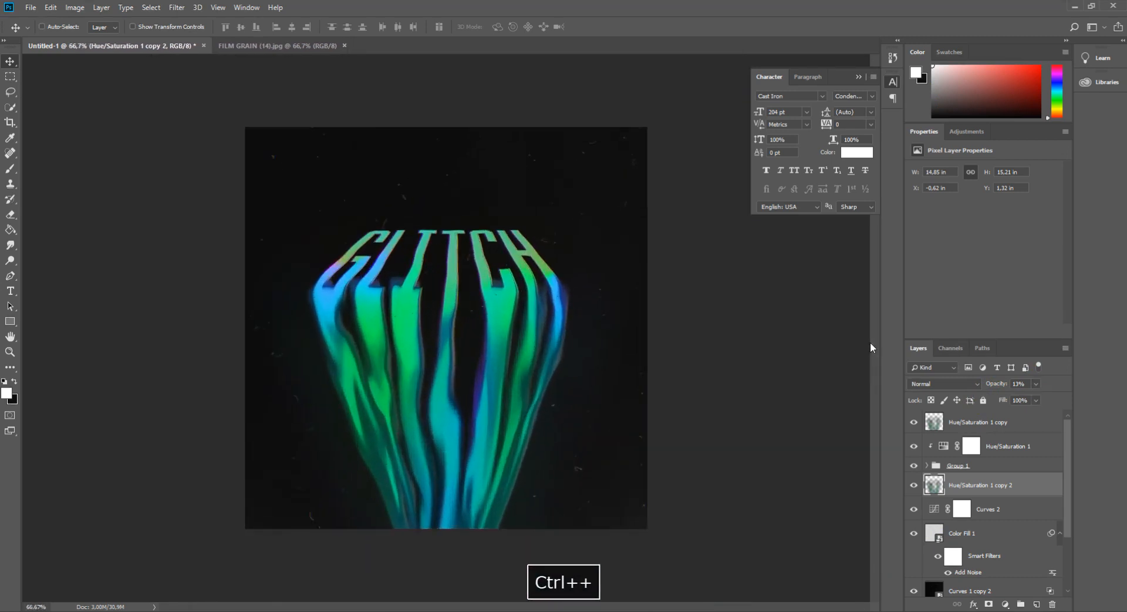
pyautogui.hotkey('ctrl', '+')
pyautogui.hotkey('ctrl', '-')
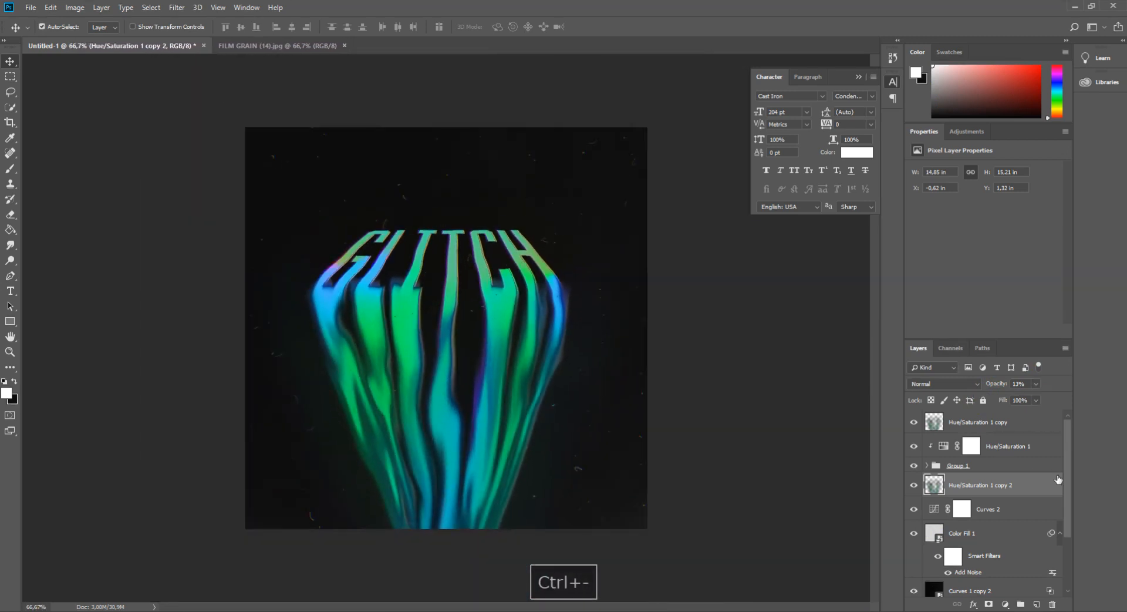
# Add a Vibrance adjustment layer above the Hue/Saturation 1 copy layer with vibrance +46 and saturation -2.
pyautogui.click(998, 426)
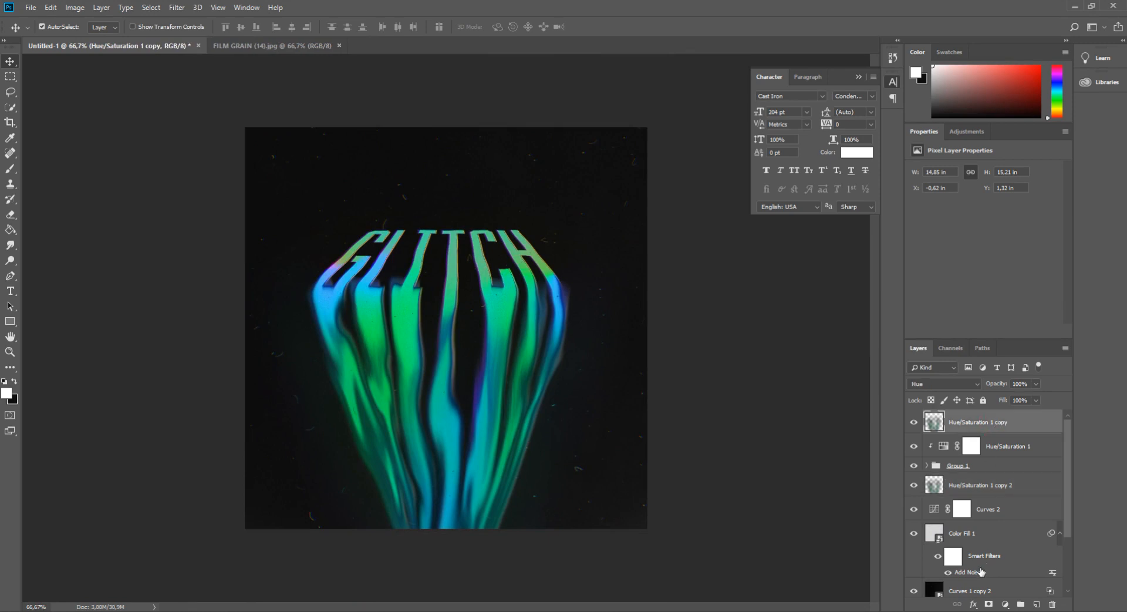
pyautogui.click(1005, 605)
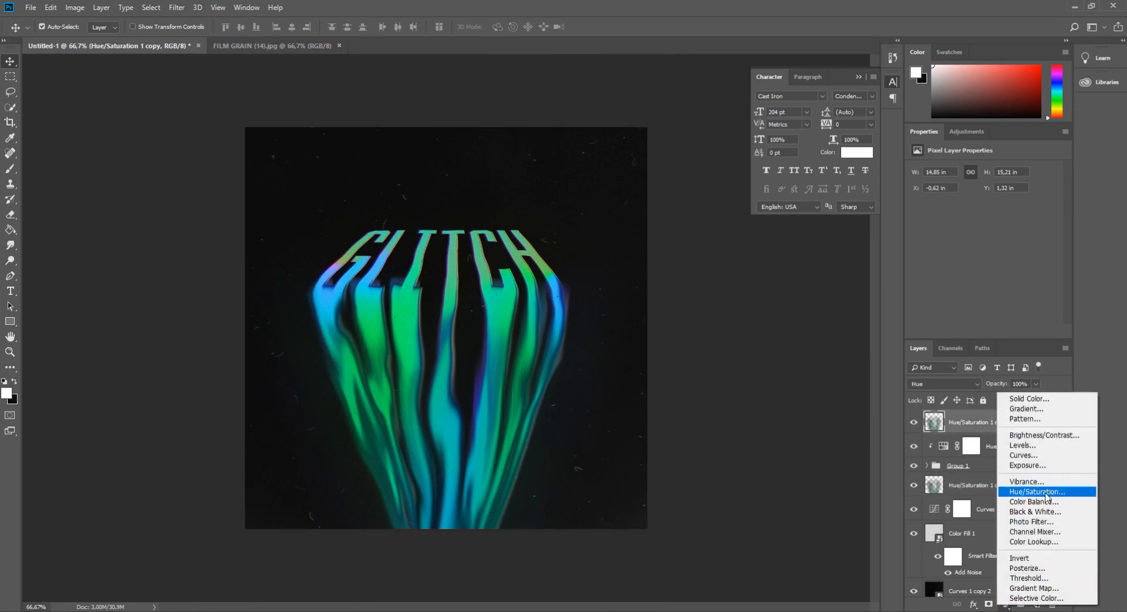
pyautogui.click(1026, 481)
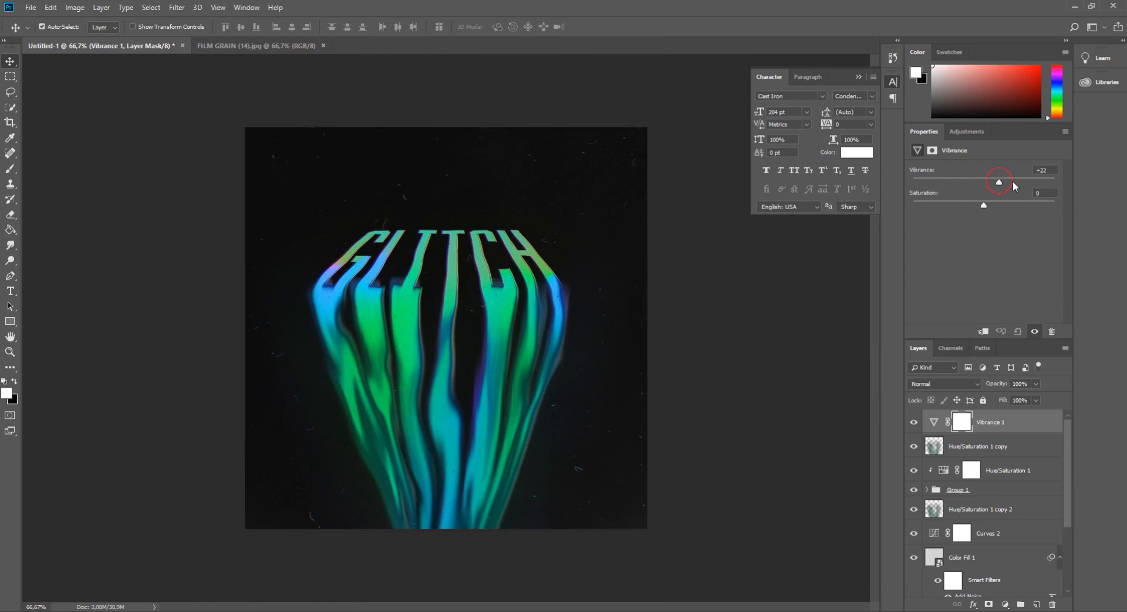
pyautogui.moveTo(969, 183); pyautogui.dragTo(983, 210)
pyautogui.moveTo(977, 181); pyautogui.dragTo(996, 185)
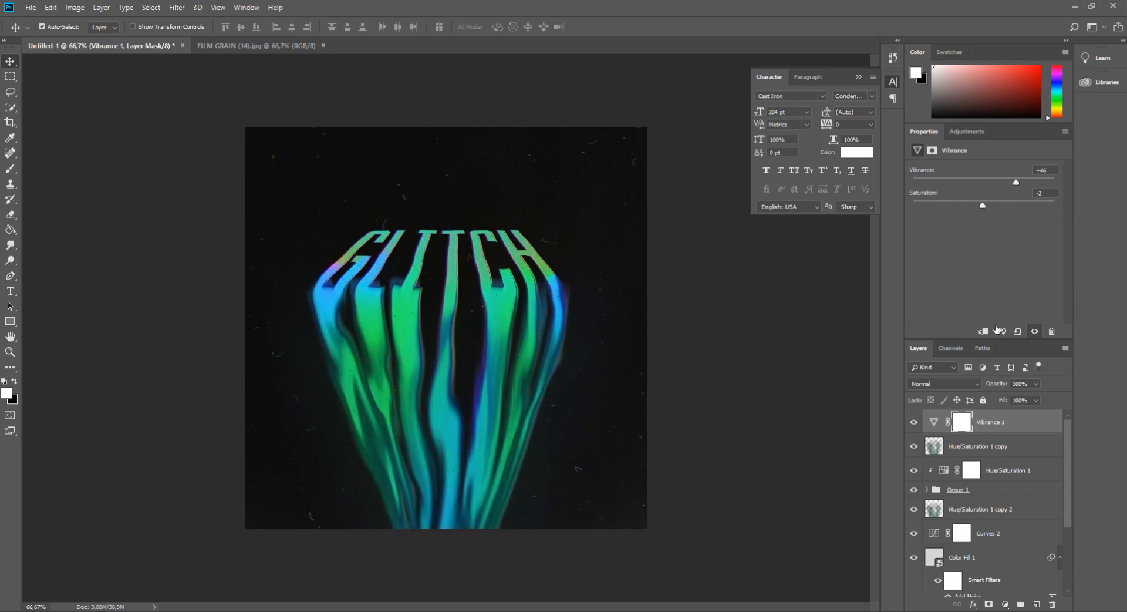
# Add a Hue/Saturation adjustment layer above Vibrance 1 and set its hue to +17 and saturation to +14.
pyautogui.click(1005, 604)
pyautogui.click(1025, 498)
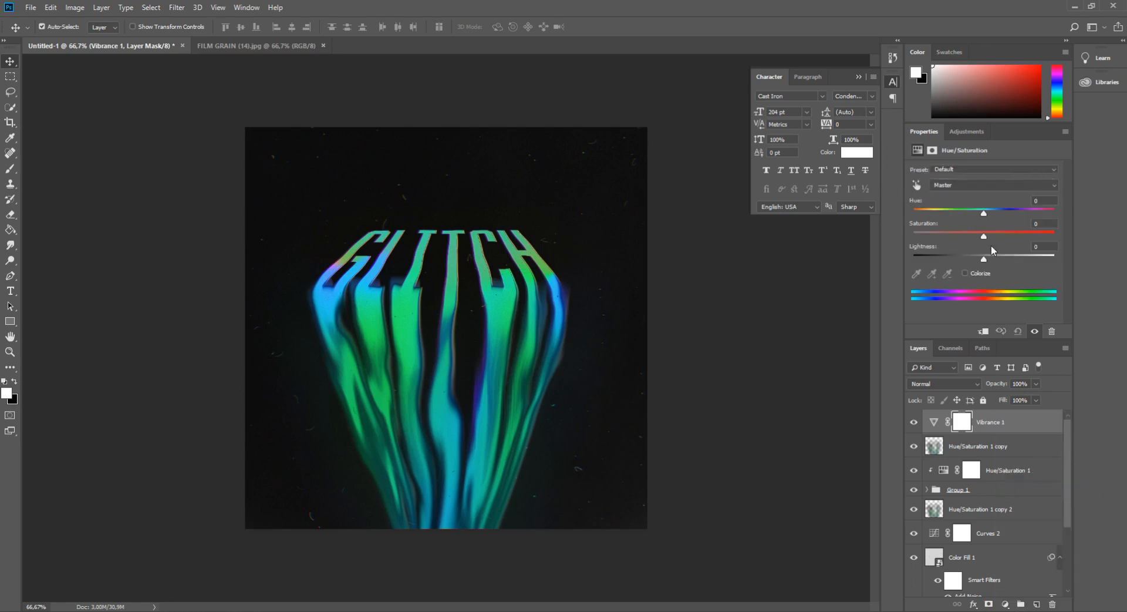
pyautogui.moveTo(975, 214); pyautogui.dragTo(1034, 231)
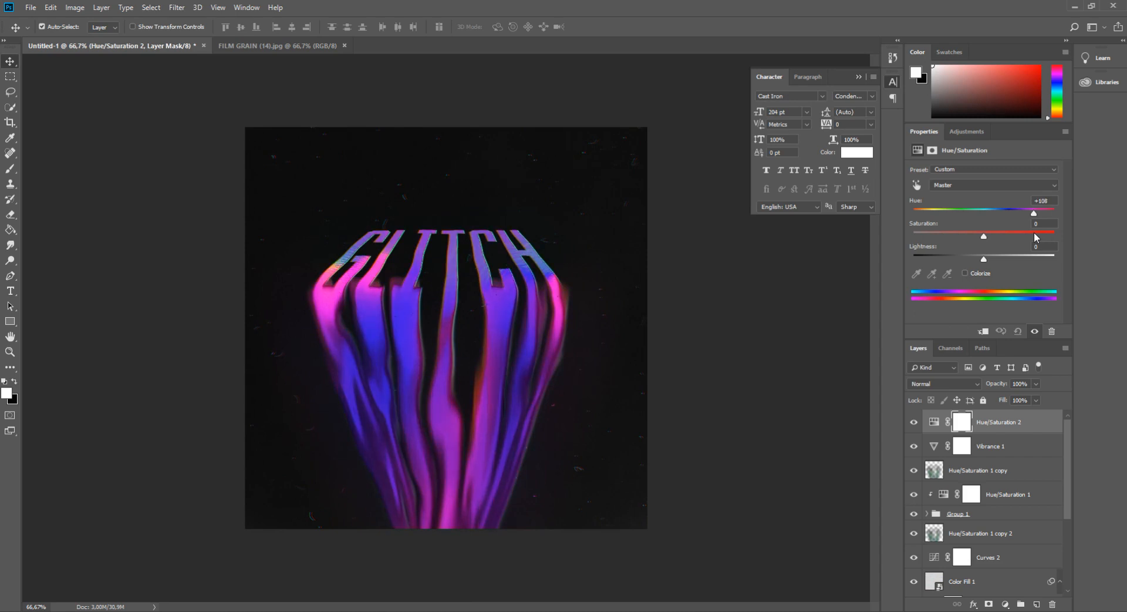
pyautogui.hotkey('ctrl', '+')
pyautogui.moveTo(1008, 212)
pyautogui.mouseDown()
pyautogui.moveTo(978, 213)
pyautogui.moveTo(1032, 237)
pyautogui.moveTo(1027, 212)
pyautogui.moveTo(959, 223)
pyautogui.moveTo(1050, 226)
pyautogui.moveTo(980, 217)
pyautogui.moveTo(995, 216)
pyautogui.mouseUp()
pyautogui.write('0')
pyautogui.click(999, 235)
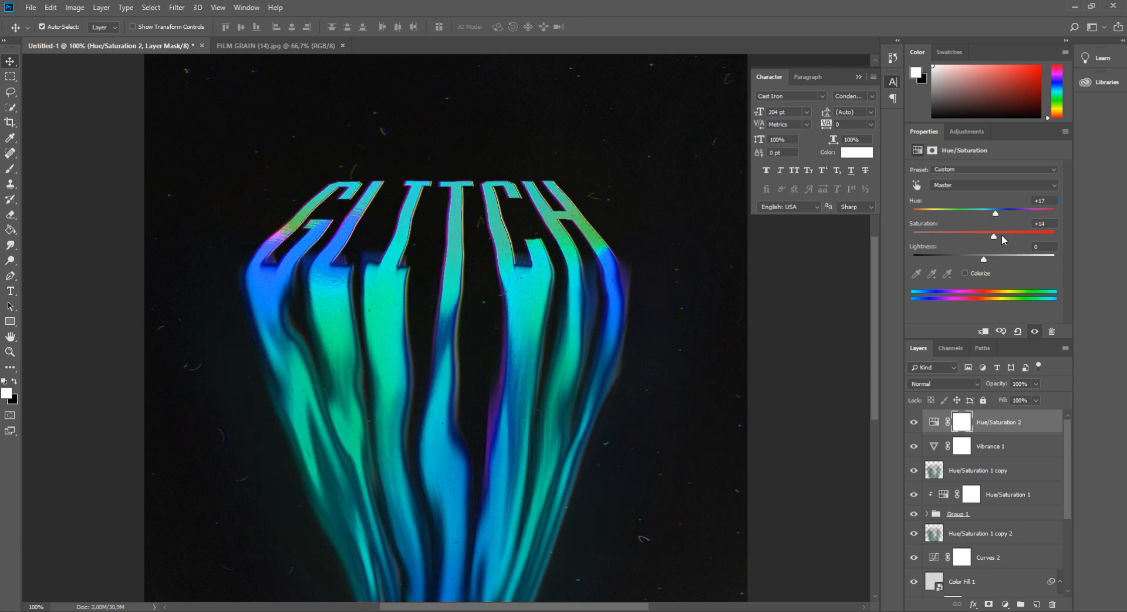
# Add a white (ffffff) Solid Color fill layer at the top of the layer stack.
pyautogui.click(1006, 605)
pyautogui.click(1027, 400)
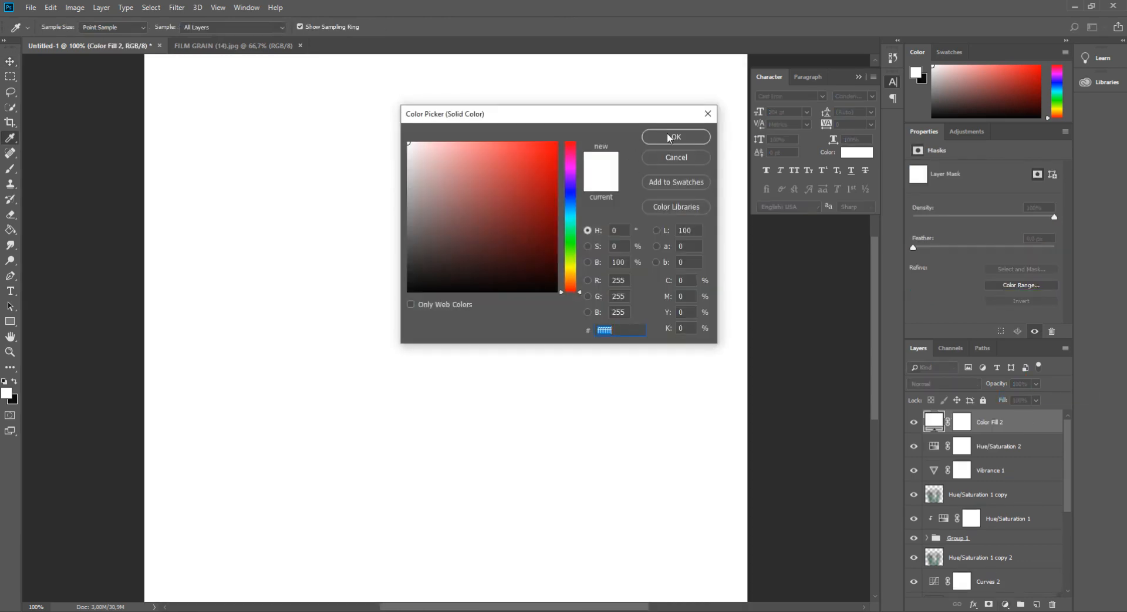
pyautogui.click(670, 138)
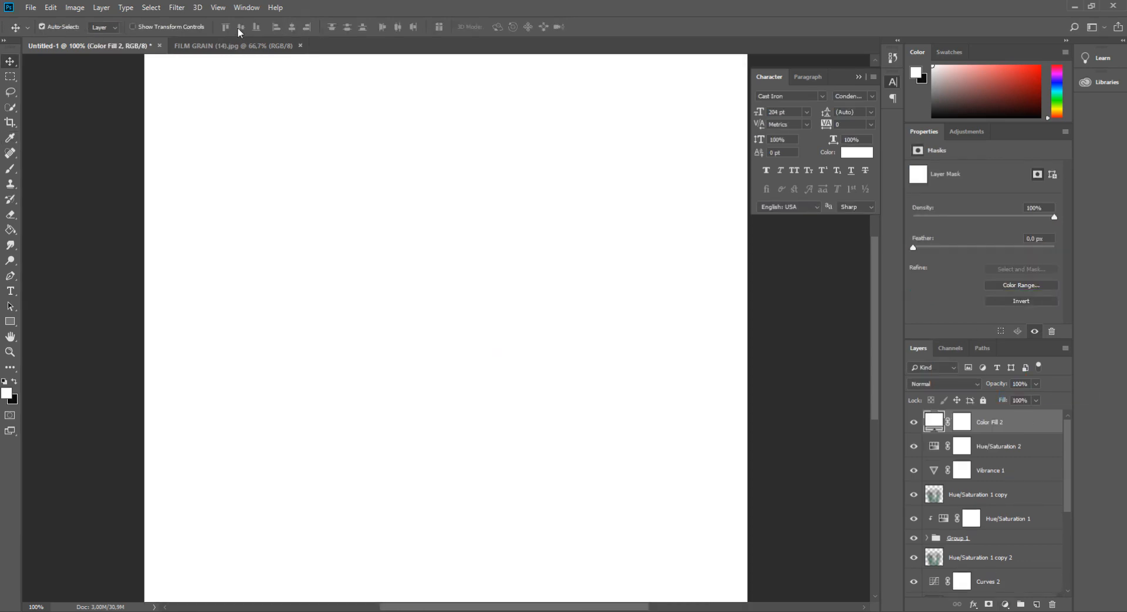
# Convert the white fill layer to a smart object and apply the Add Noise filter with its current settings.
pyautogui.click(181, 13)
pyautogui.click(352, 176)
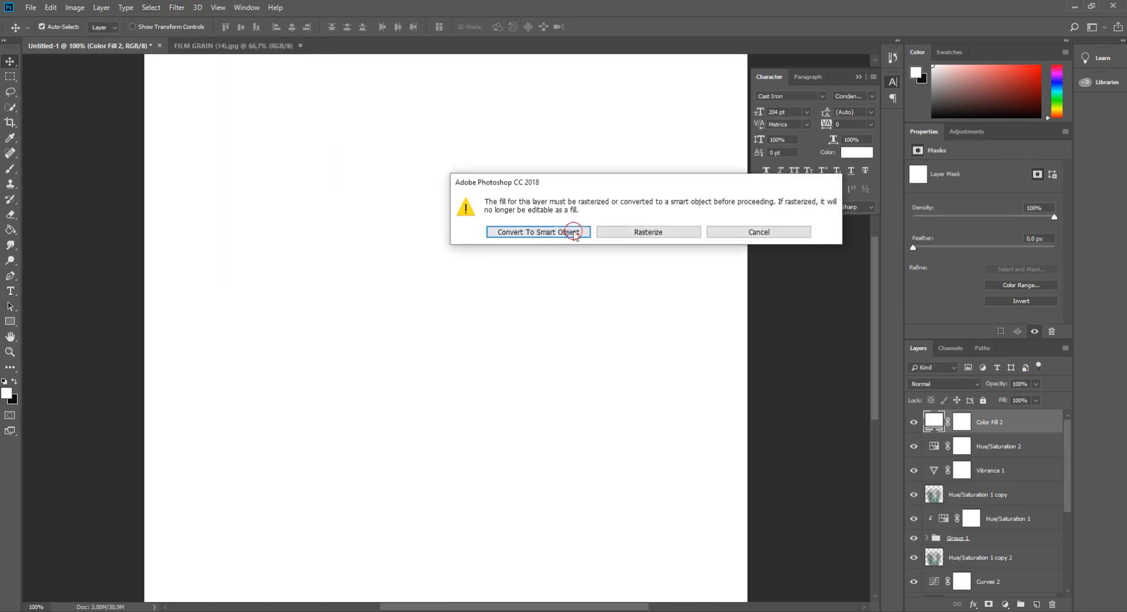
pyautogui.click(574, 233)
pyautogui.click(620, 129)
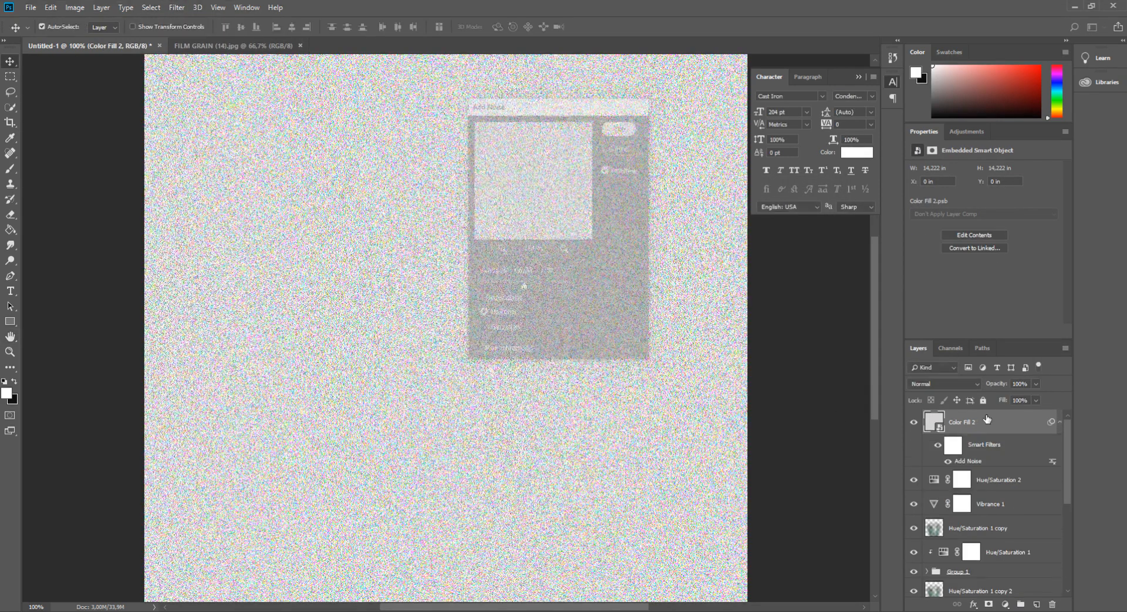
# Lower the opacity of the noisy Color Fill 2 layer to 5%.
pyautogui.moveTo(1004, 399); pyautogui.dragTo(988, 401)
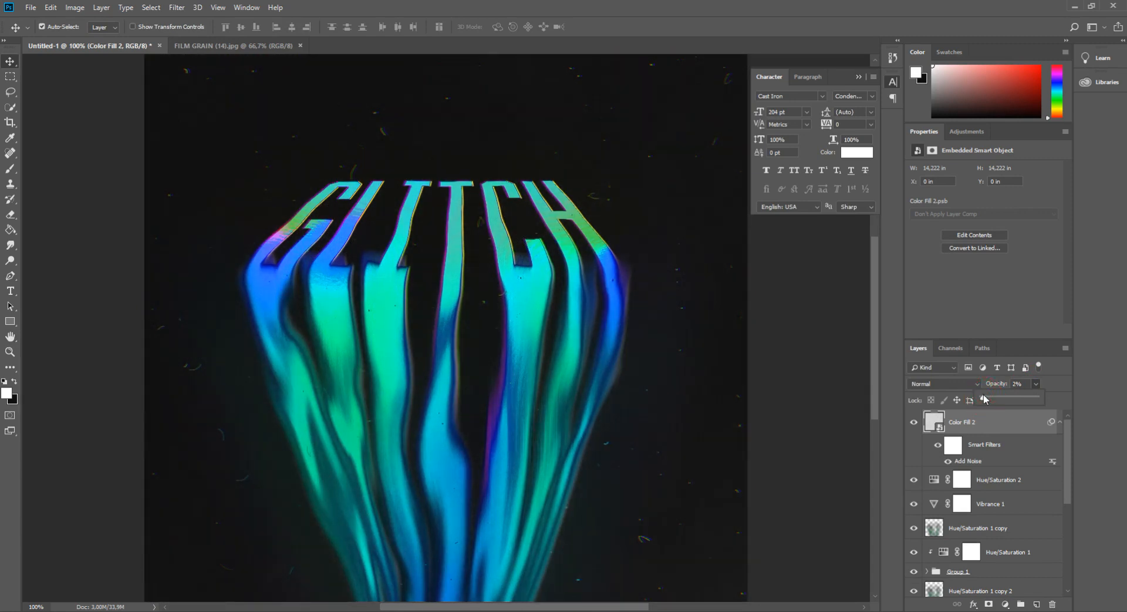
pyautogui.hotkey('ctrl', '-')
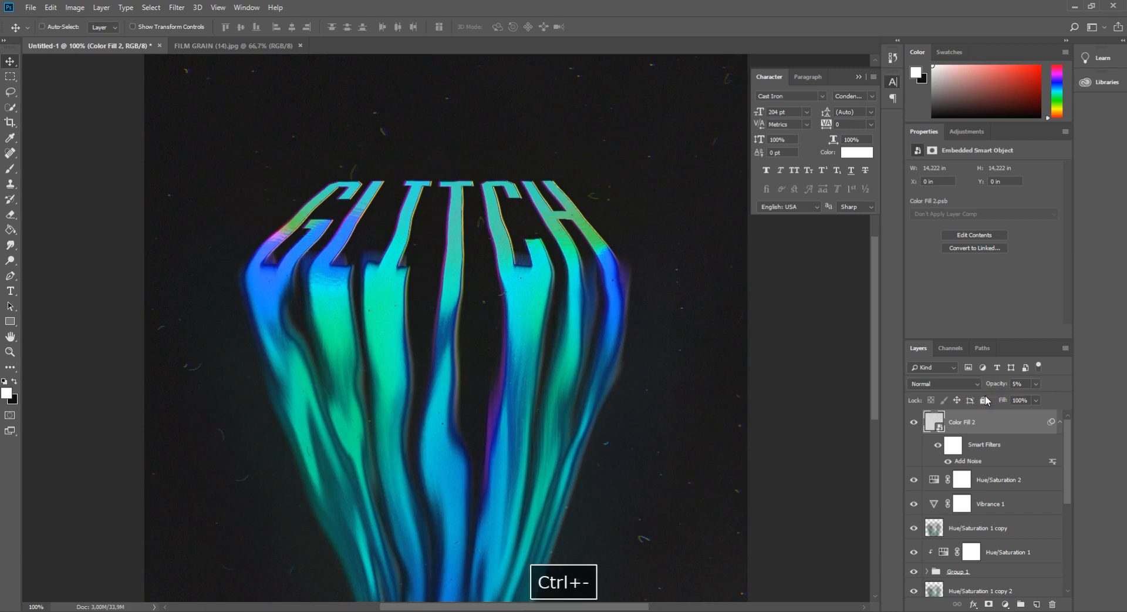
pyautogui.hotkey('ctrl', '-')
pyautogui.hotkey('ctrl', '+')
pyautogui.hotkey('ctrl', '+')
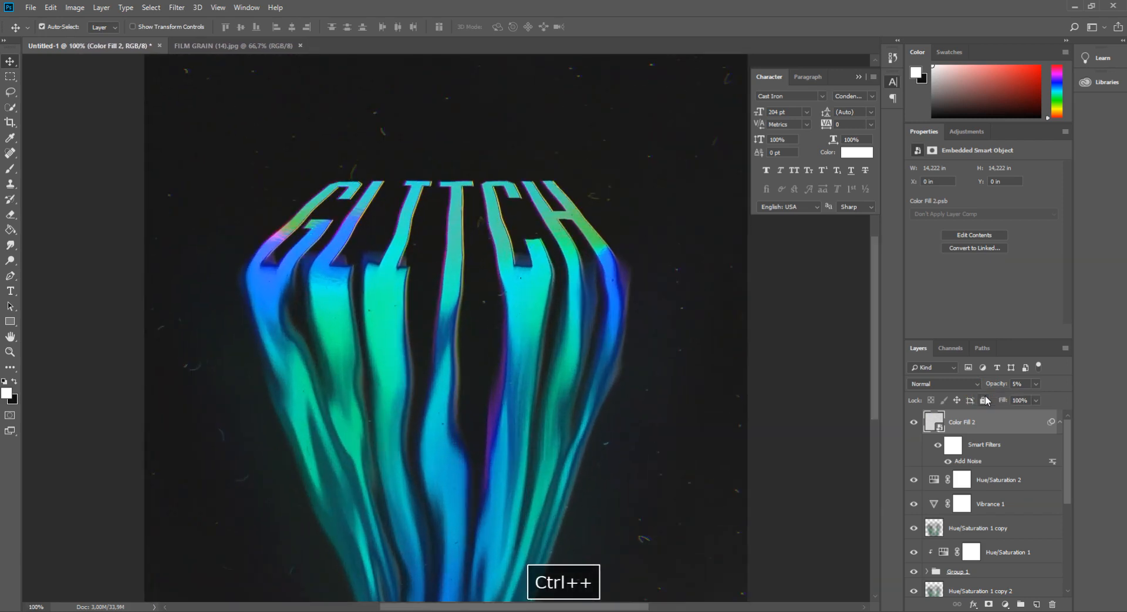
pyautogui.moveTo(1014, 399); pyautogui.dragTo(1016, 400)
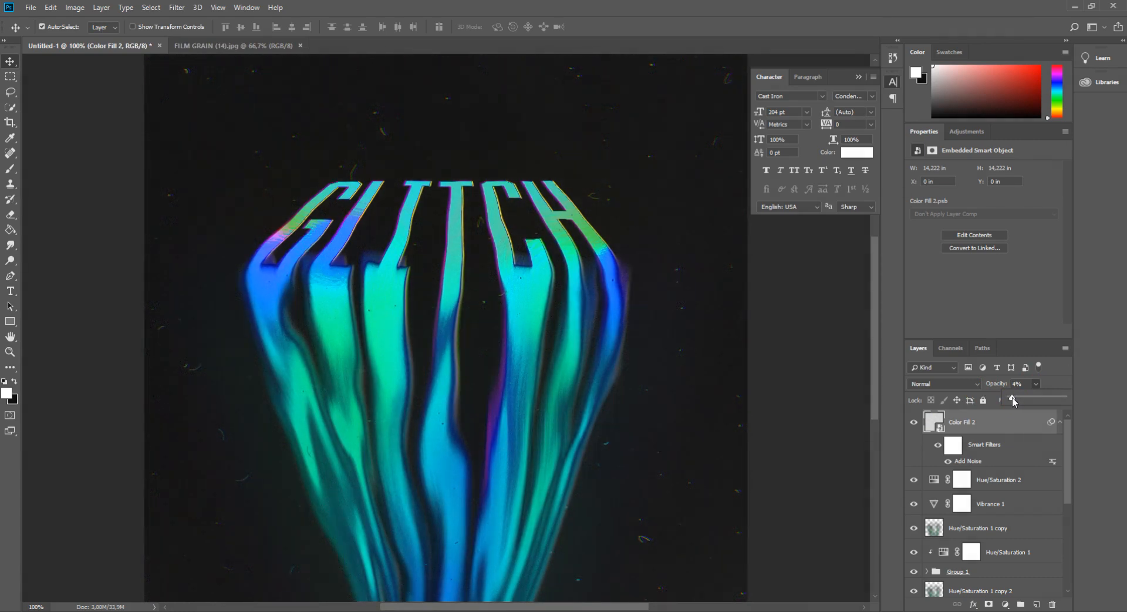
pyautogui.click(1032, 385)
pyautogui.write('5')
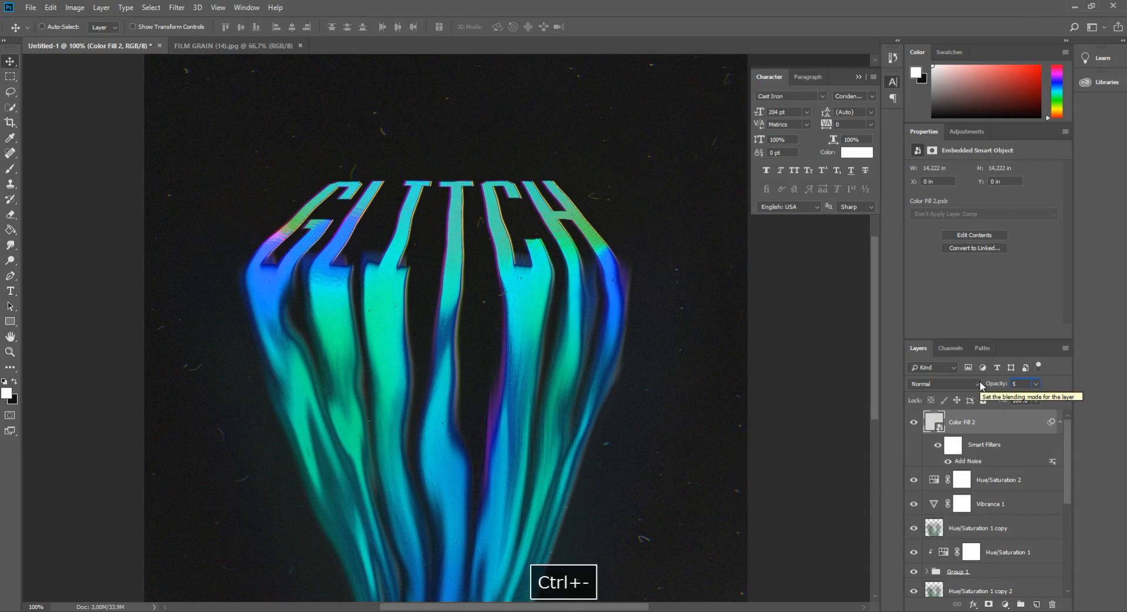
# Examine the finished GLITCH poster at several magnifications to judge the grain and colours.
pyautogui.hotkey('ctrl', '-')
pyautogui.hotkey('ctrl', '-')
pyautogui.hotkey('ctrl', '+')
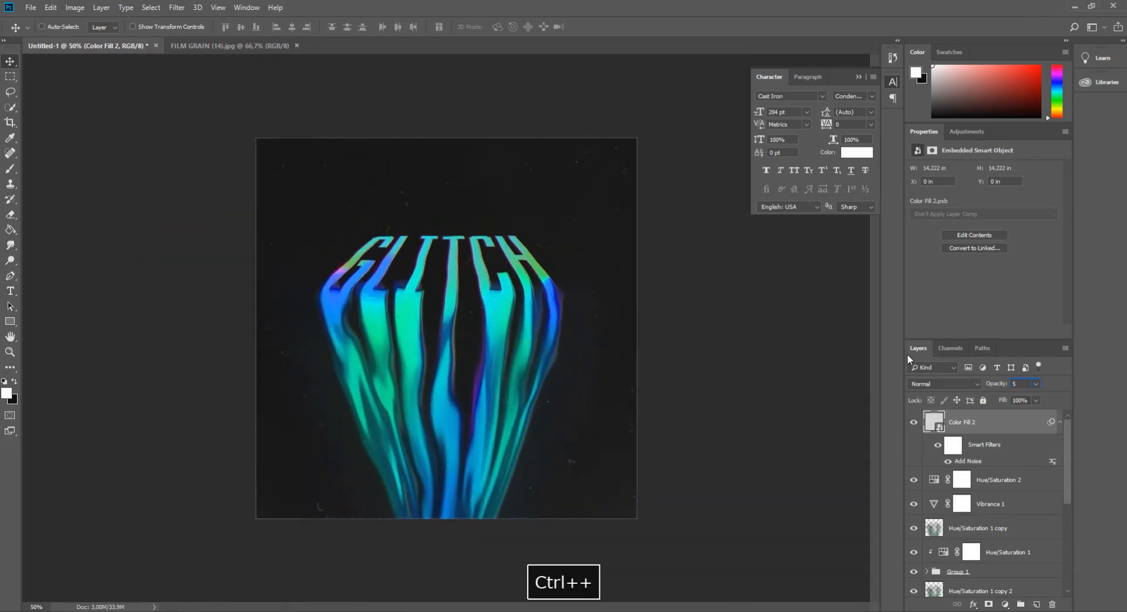
pyautogui.hotkey('ctrl', '+')
pyautogui.hotkey('ctrl', '-')
pyautogui.hotkey('ctrl', '-')
pyautogui.hotkey('ctrl', '-')
pyautogui.hotkey('ctrl', '+')
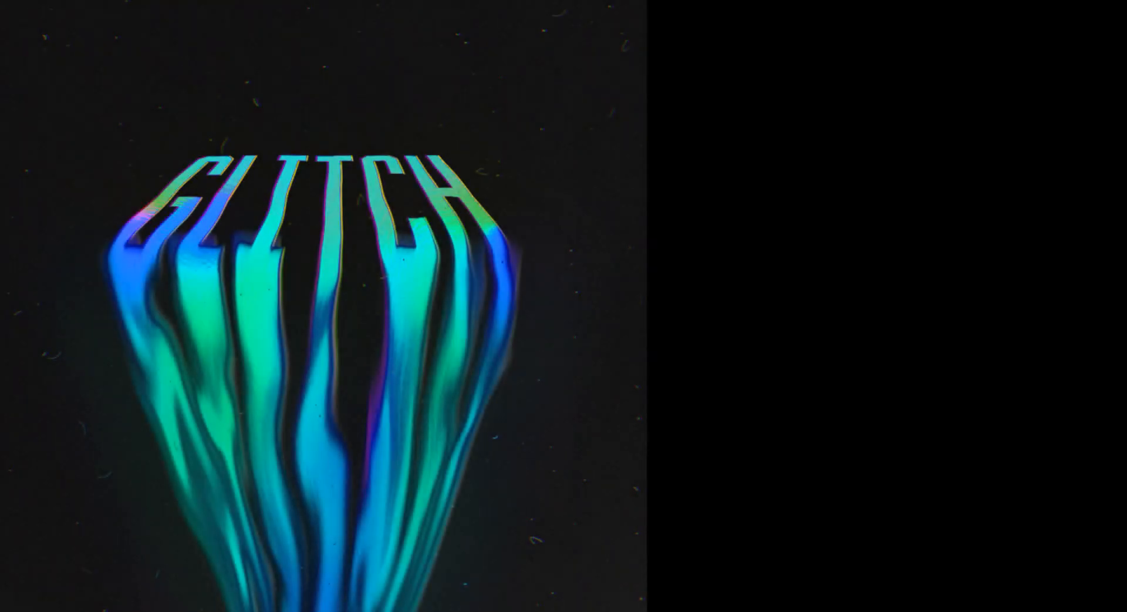